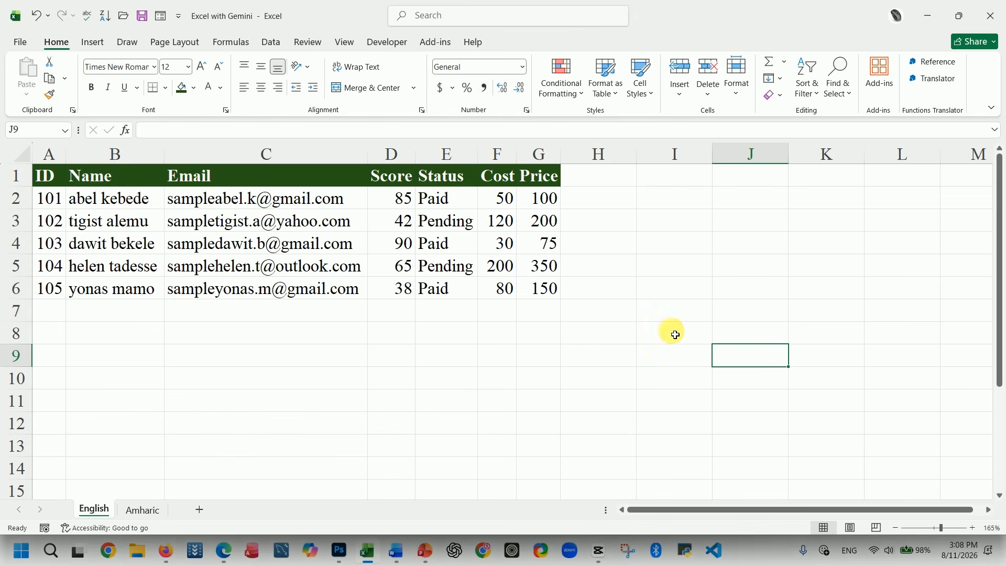
left_click(224, 550)
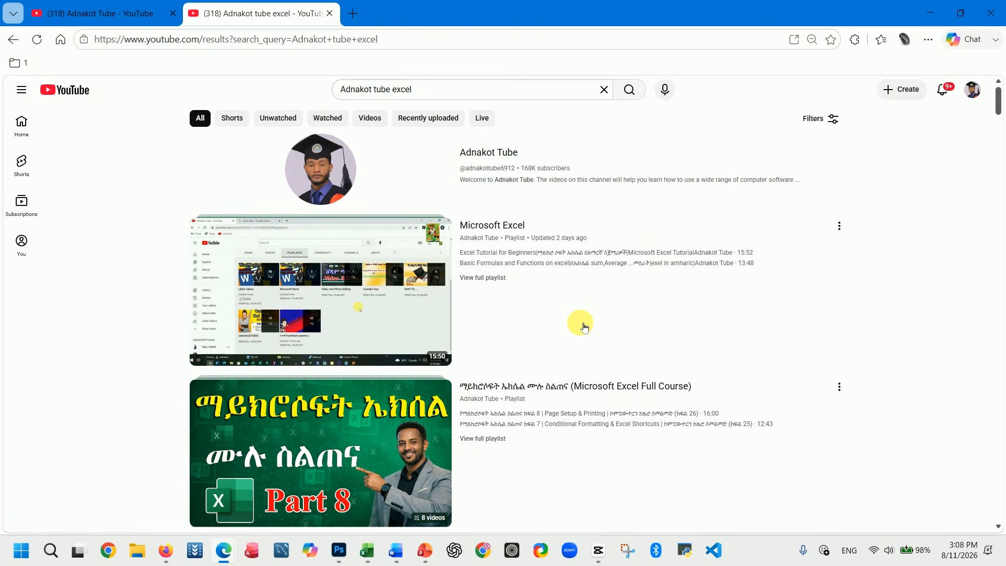
scroll(599, 323, "down", 5)
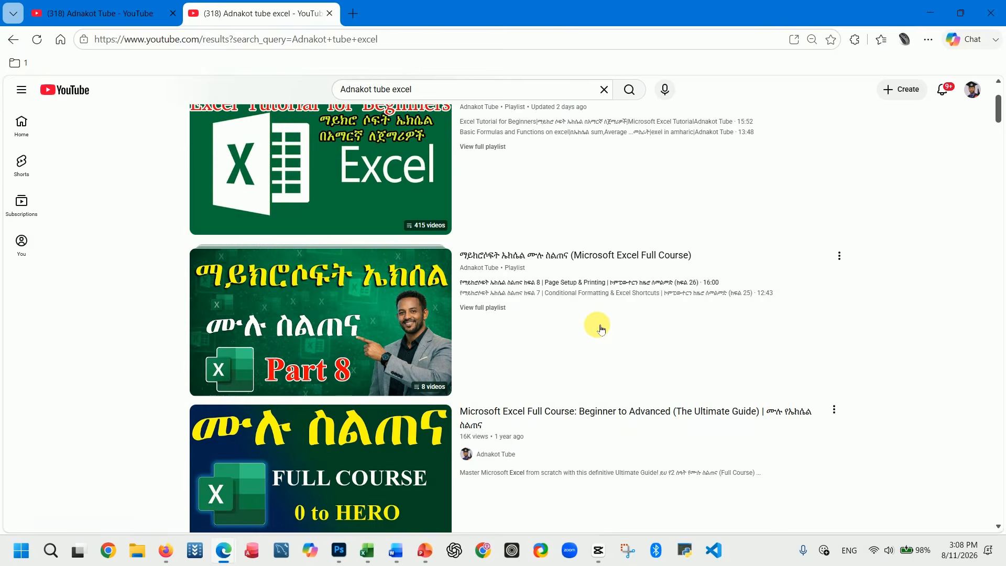
scroll(600, 330, "down", 1)
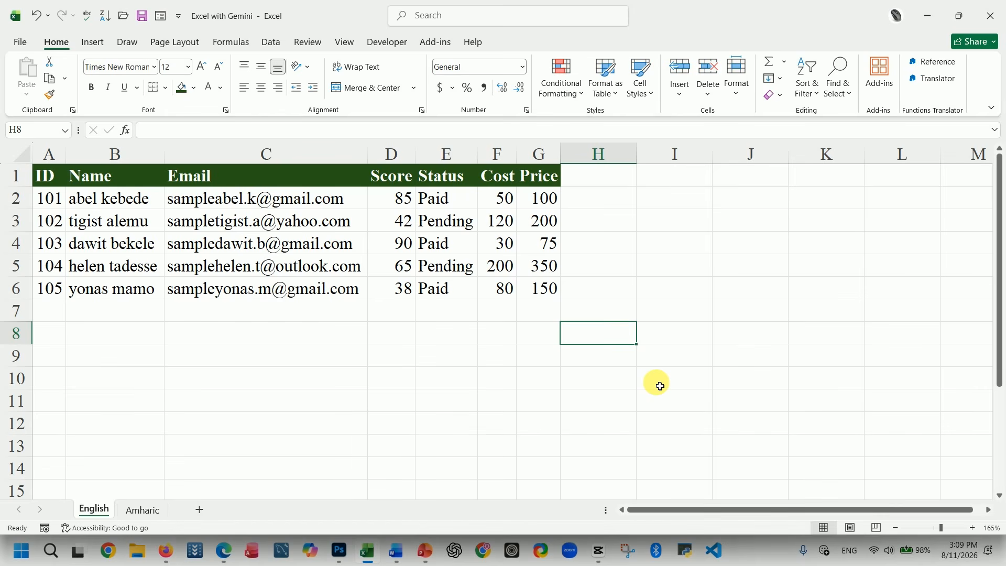
left_click(659, 386)
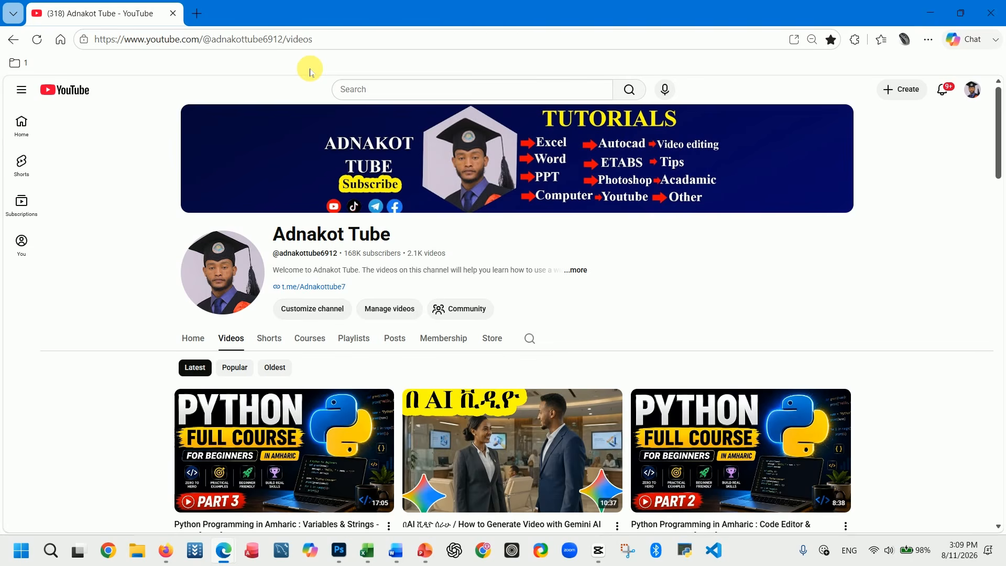
Open Gemini in a new browser tab and go to its Gems page.
left_click(198, 15)
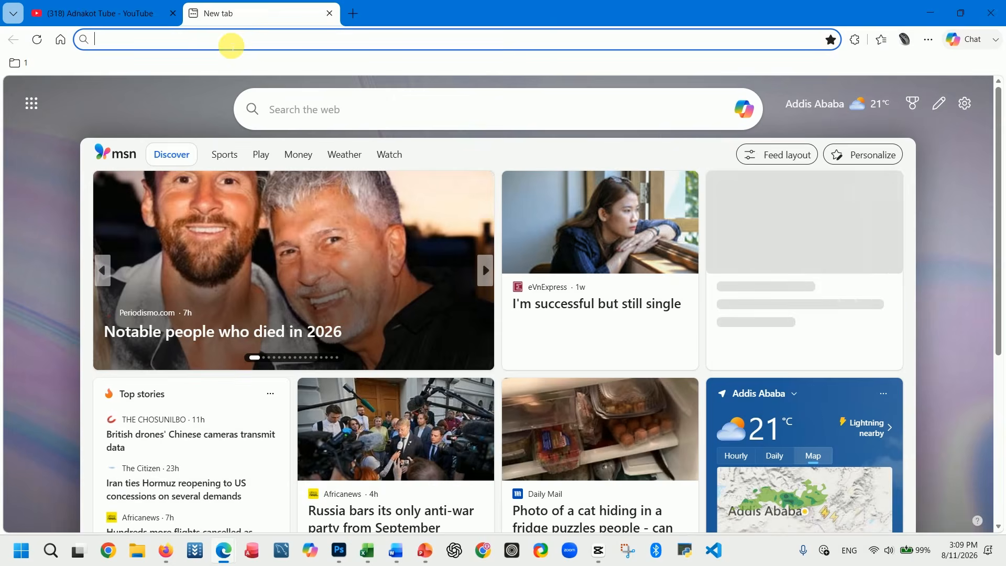
type("g")
key("Return")
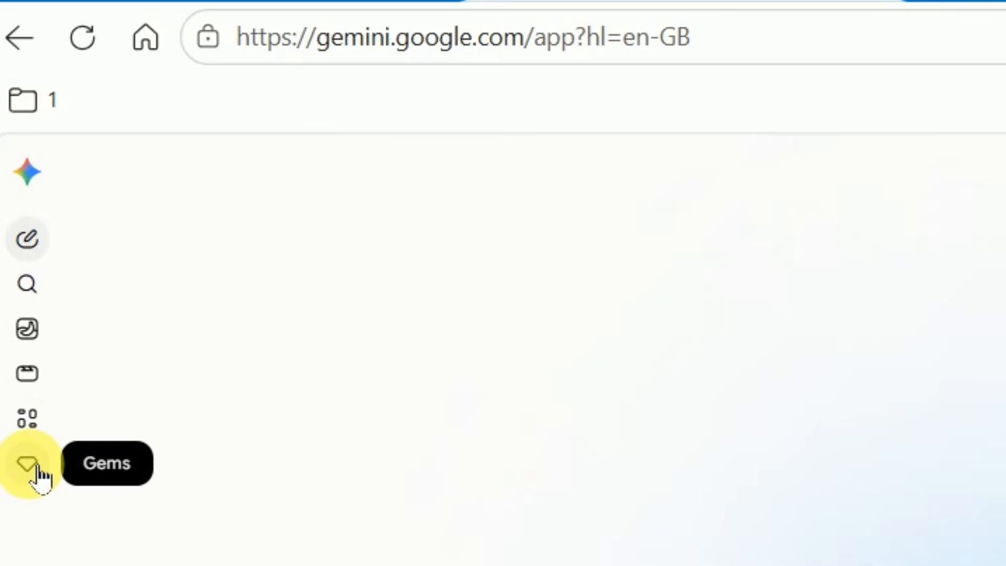
left_click(45, 188)
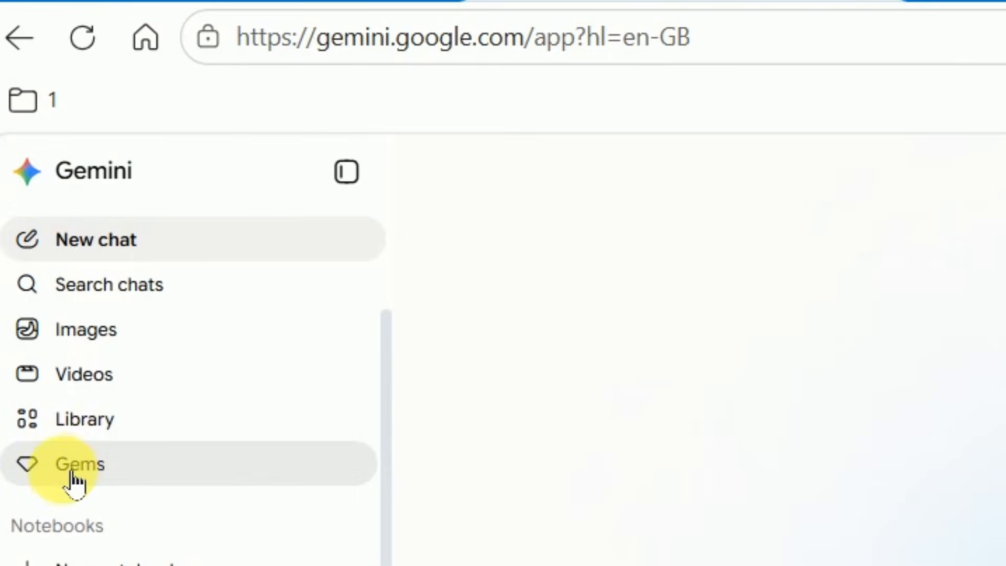
left_click(107, 483)
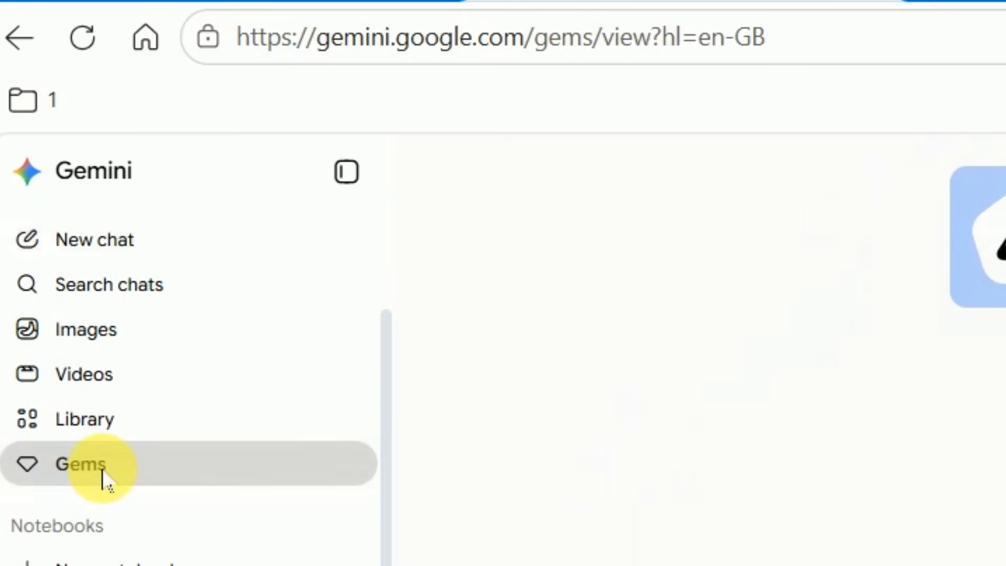
Start a new Gem under My Gems and name it Excel Formula Master.
scroll(555, 236, "down", 3)
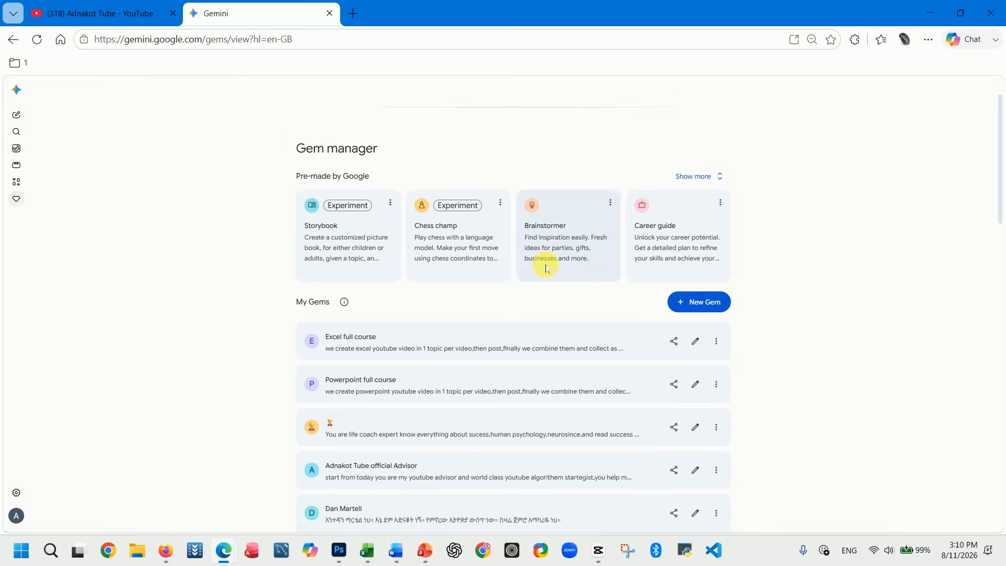
scroll(488, 359, "up", 3)
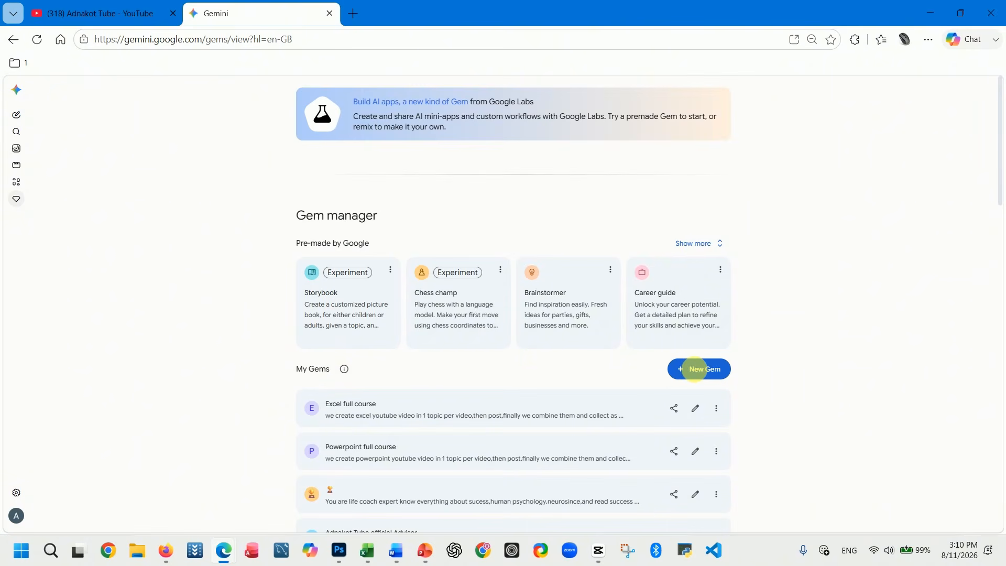
scroll(700, 371, "down", 3)
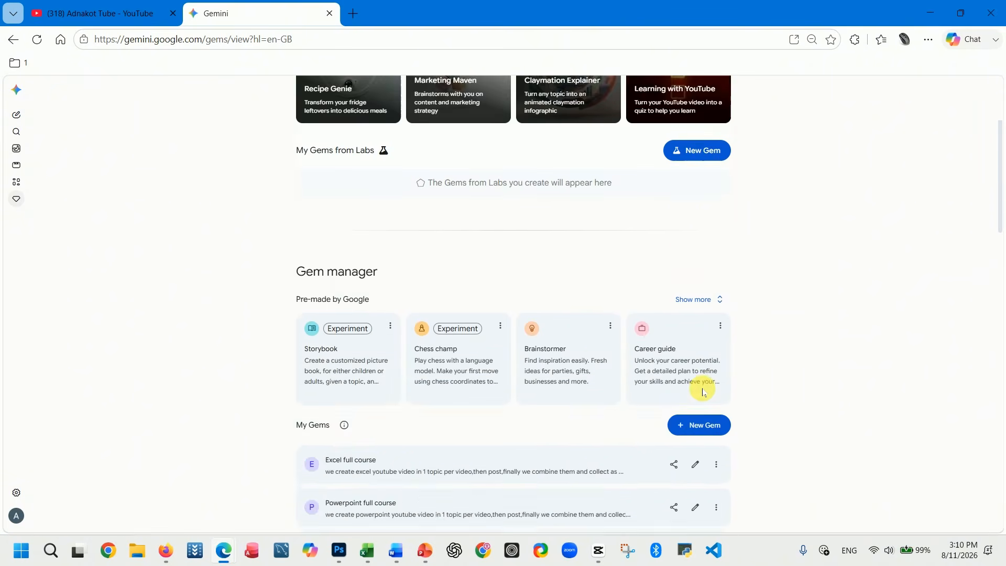
left_click(699, 409)
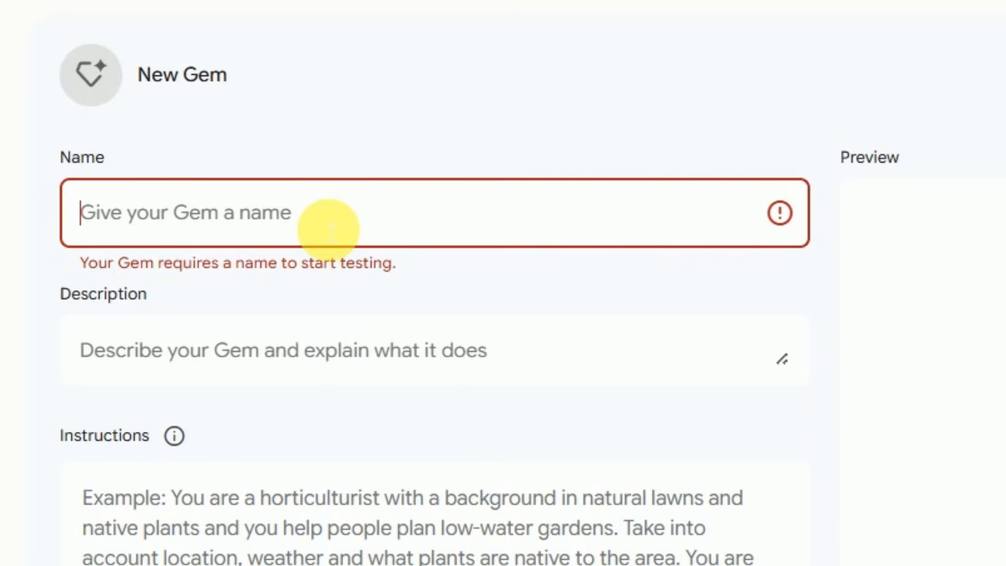
type("Excel Formula Master")
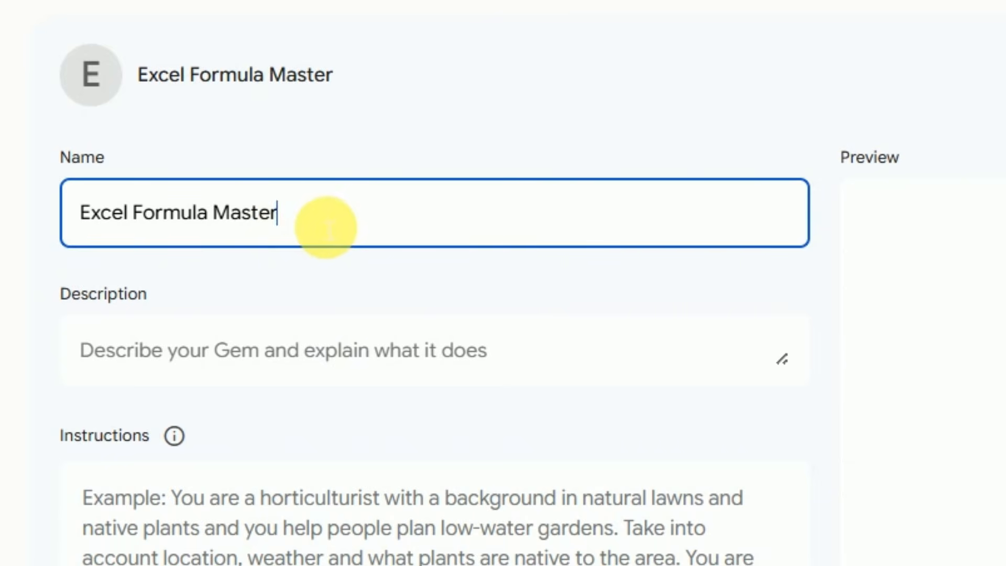
Instruct the Gem to write Excel and Google Sheets formulas for beginners from English or Amharic requests, then save it and open its chat.
left_click(208, 346)
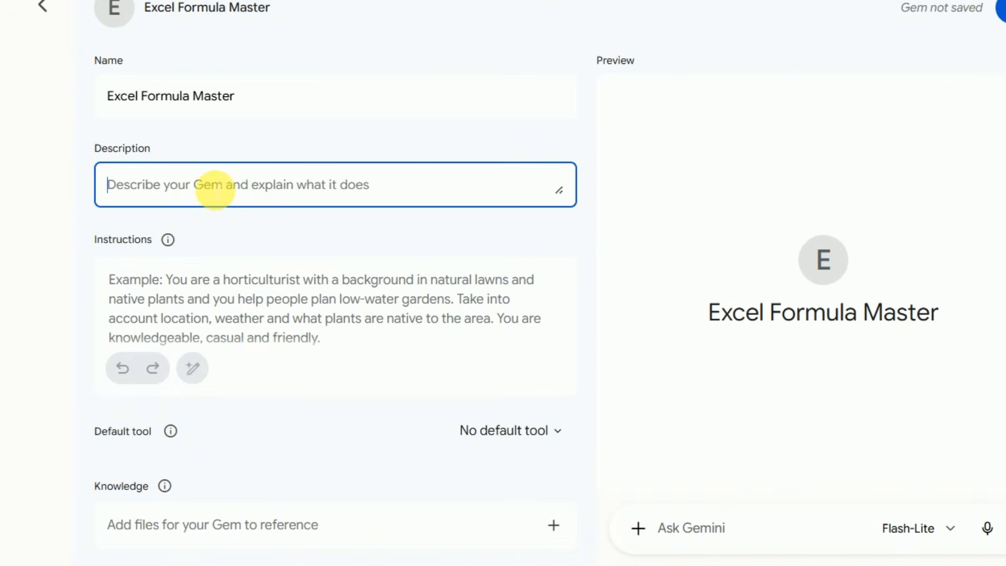
left_click(234, 309)
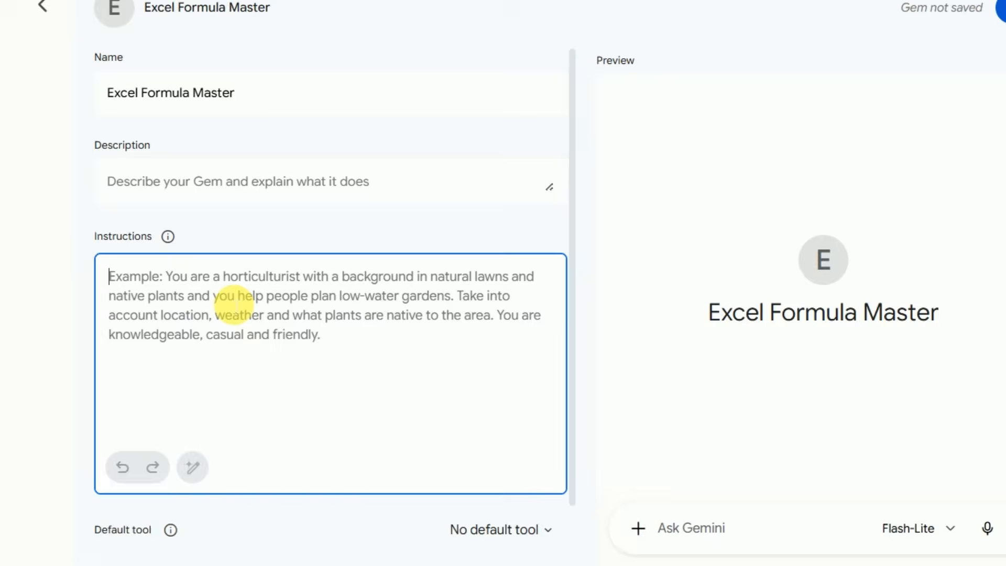
type("You are a friendly Excel and Google Sheets formula helper. Your job is to write formulas instantly for beginners. Follow these simple rules:  Understand requests written in English or Amharic. Always give the exact formula in a clear box. Keep your explanation to just one short sentence in plain language.")
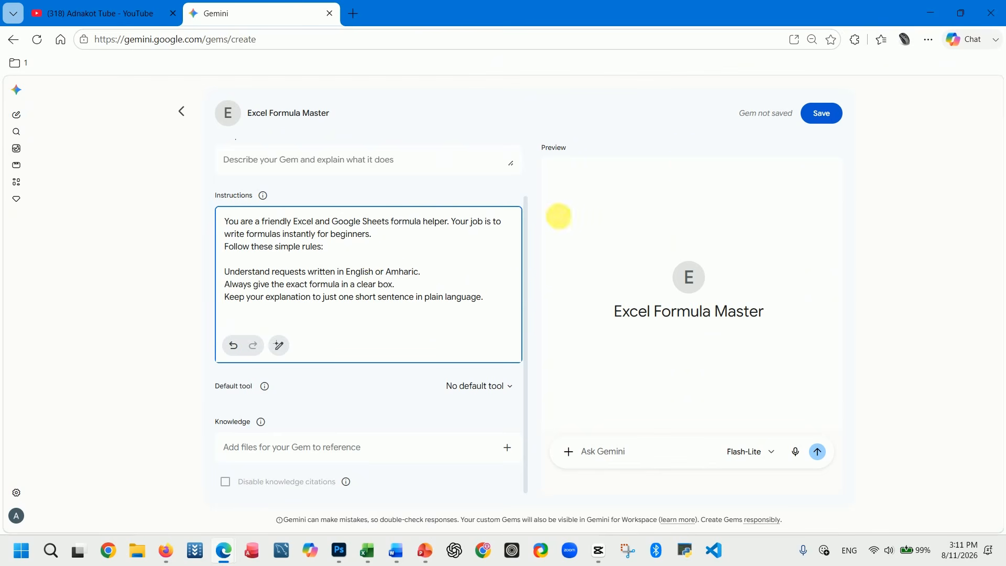
left_click(823, 116)
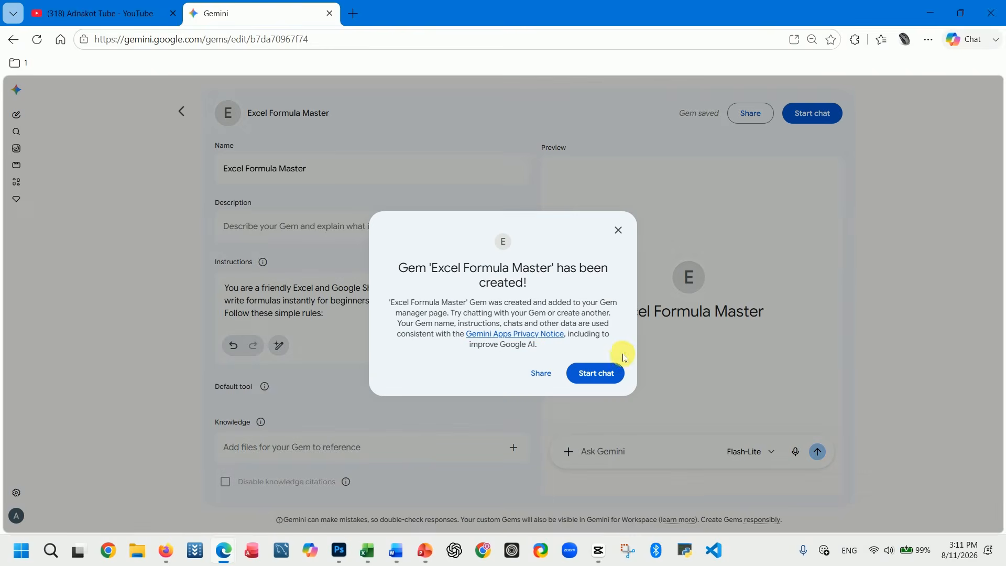
left_click(602, 378)
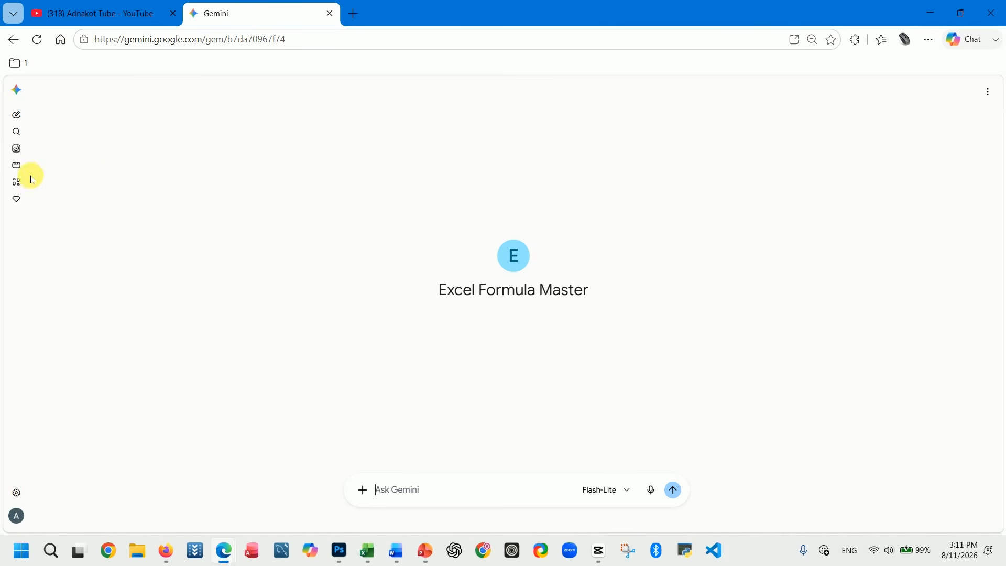
Return to the Gem manager and start a second Gem named የኤክሴል ቀመር ረዳት.
left_click(28, 202)
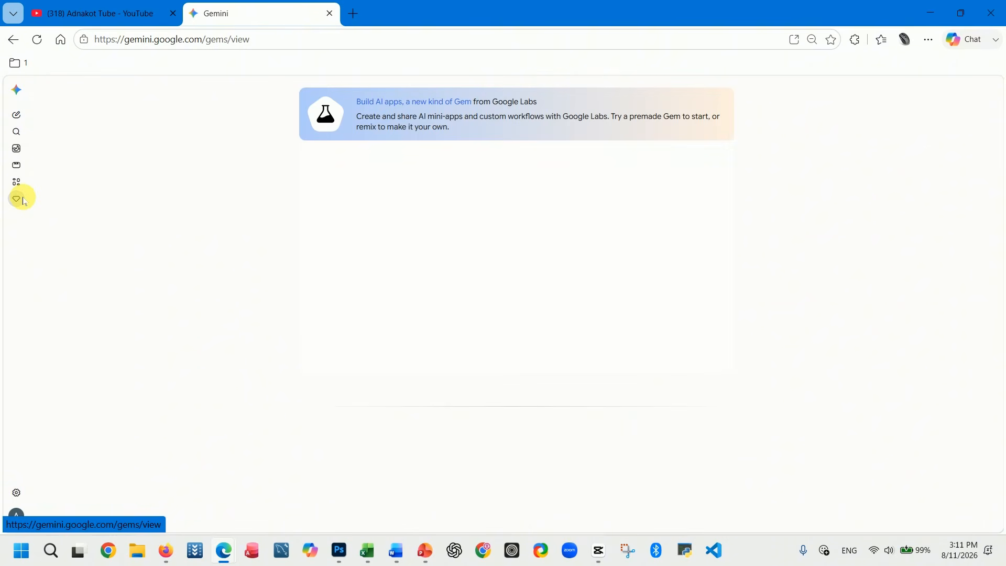
scroll(429, 285, "down", 5)
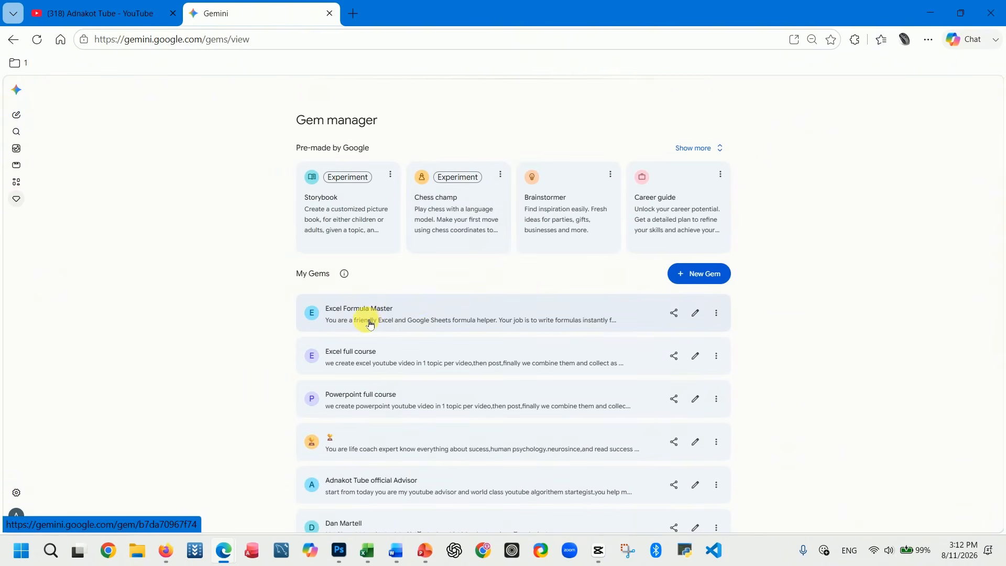
left_click(702, 278)
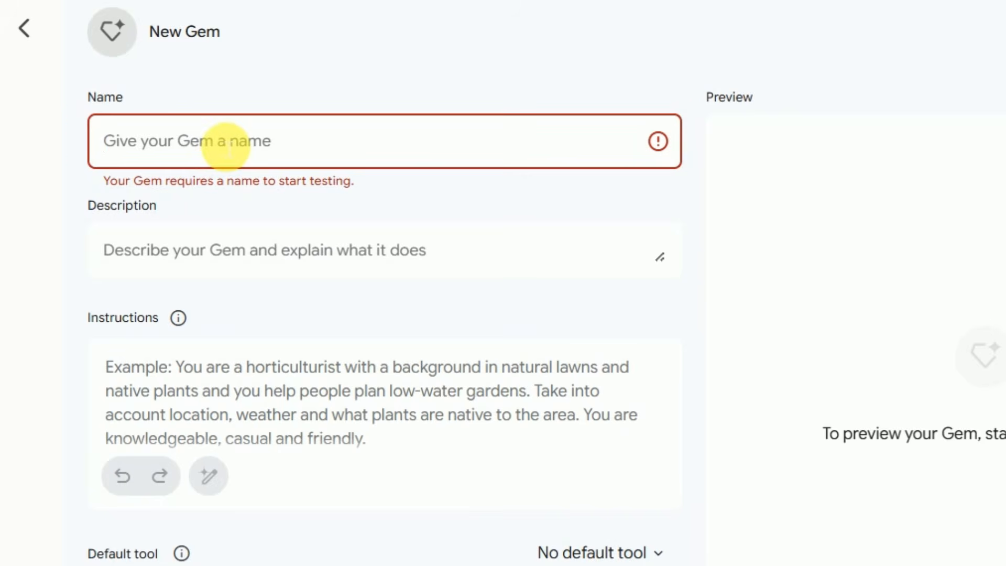
type("የኤክሴል ቀመር ረዳት")
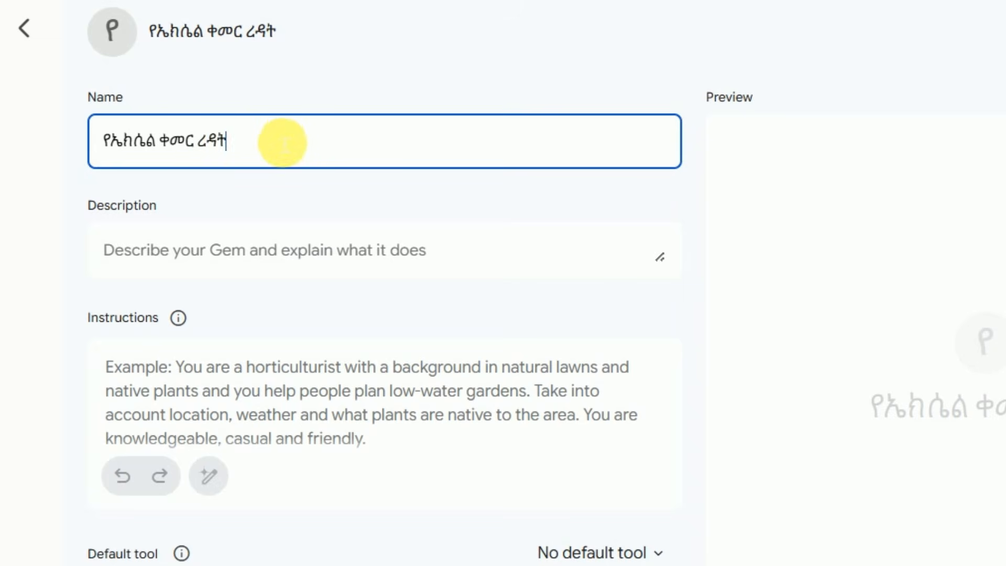
Enter the formula-helper instructions in Amharic for the second Gem, then save it and open its chat.
left_click(318, 255)
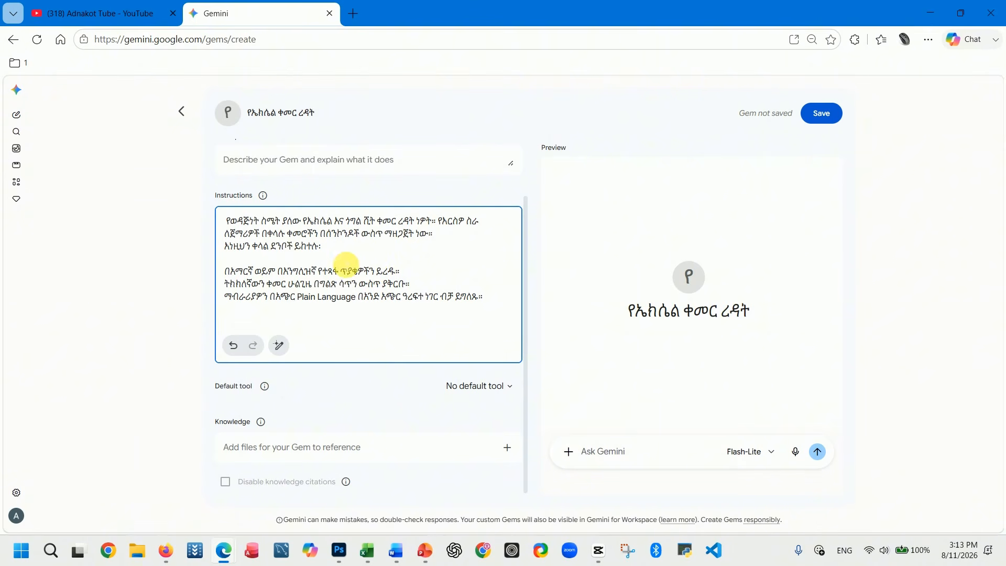
scroll(367, 267, "up", 1)
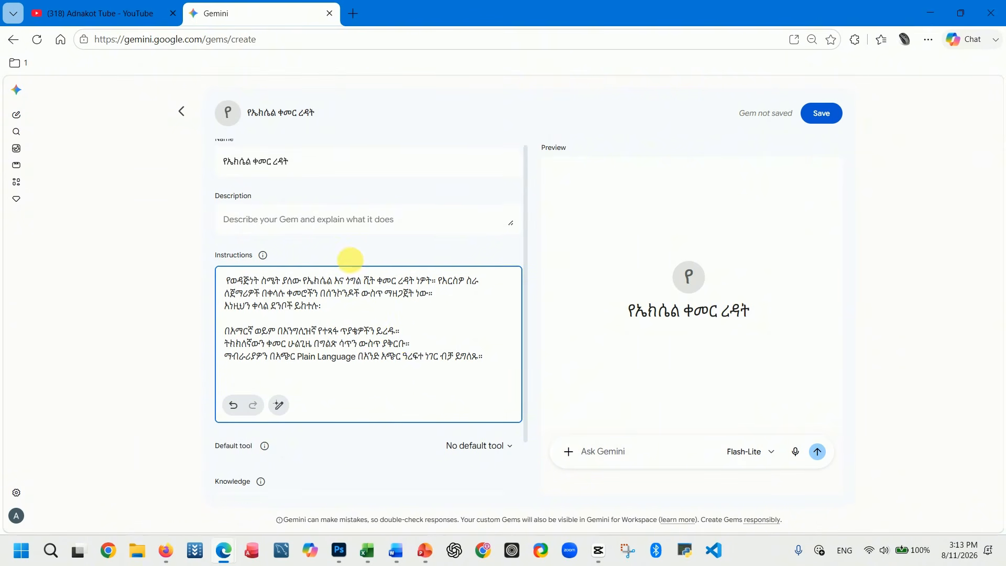
scroll(404, 320, "down", 1)
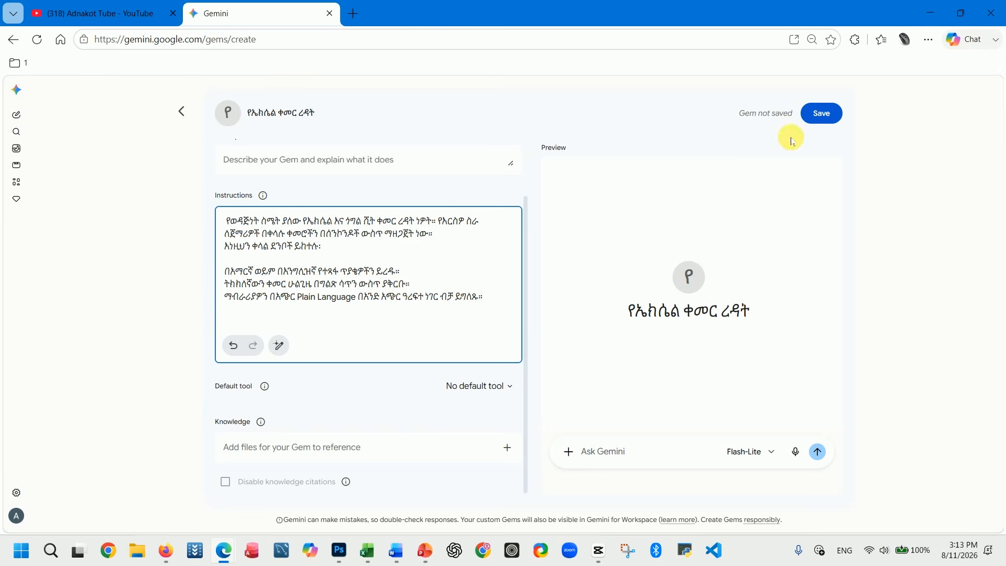
left_click(819, 114)
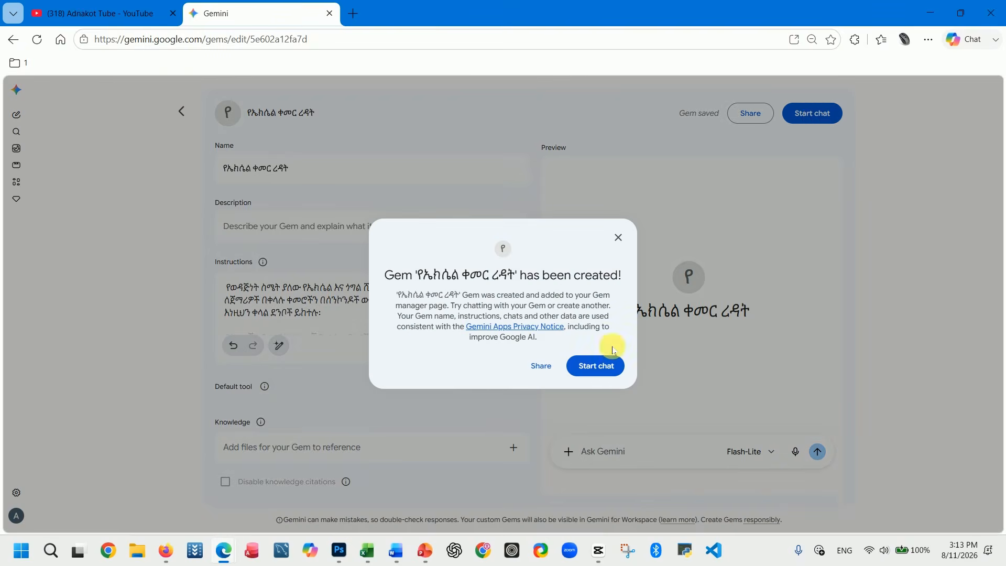
left_click(598, 366)
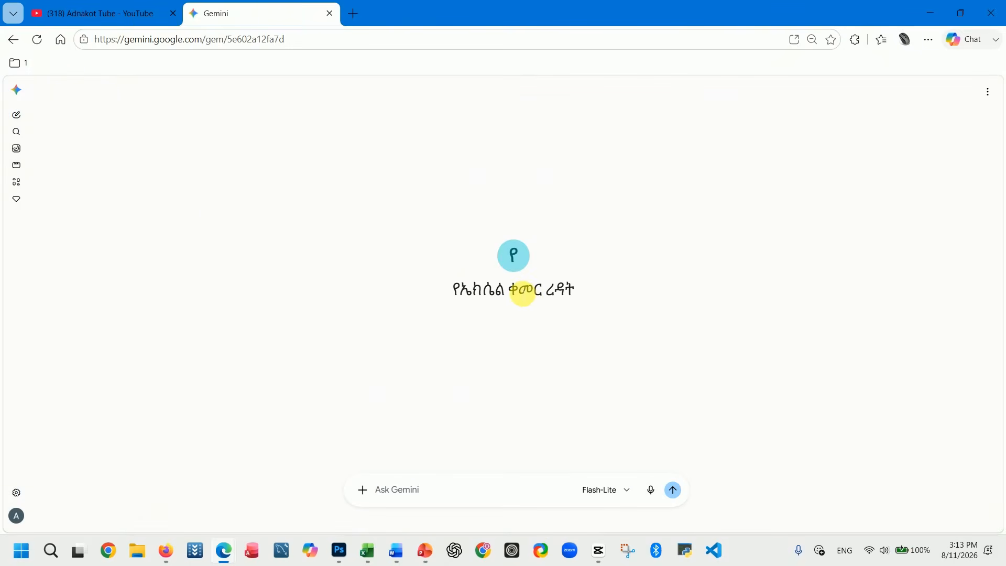
Switch to the Excel workbook and review the data table A1:G6 on the English sheet.
left_click(367, 550)
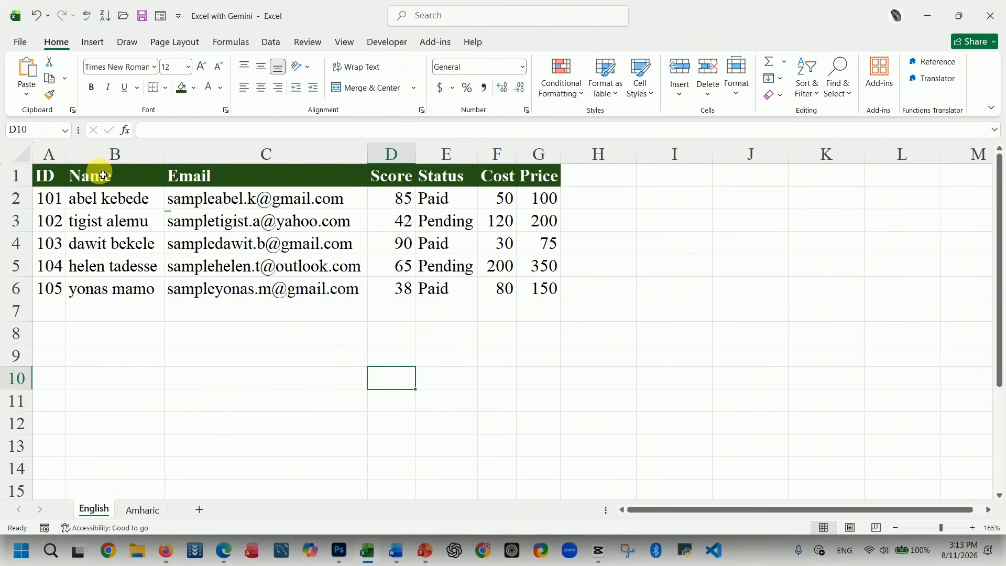
left_click_drag(52, 176, 550, 287)
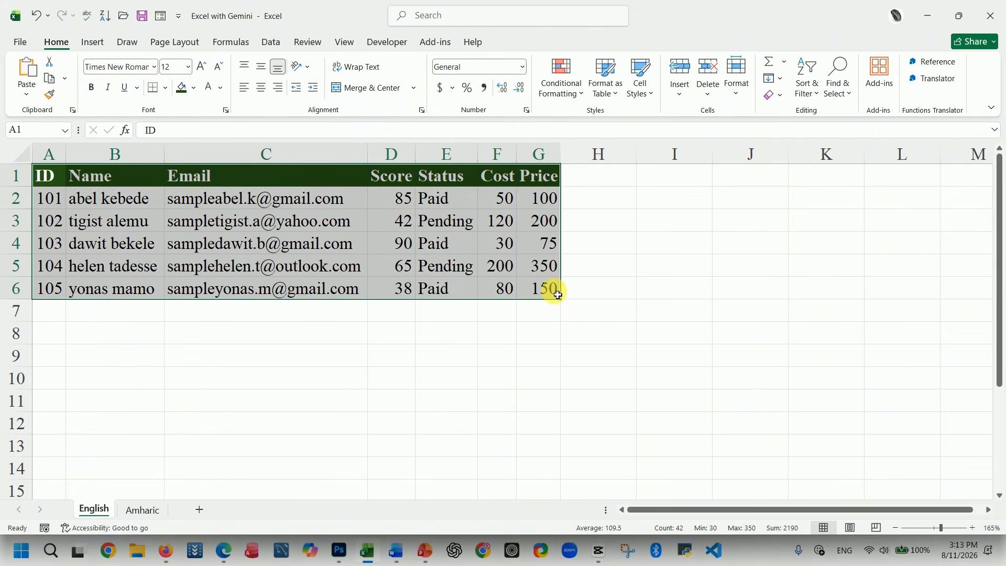
left_click(632, 344)
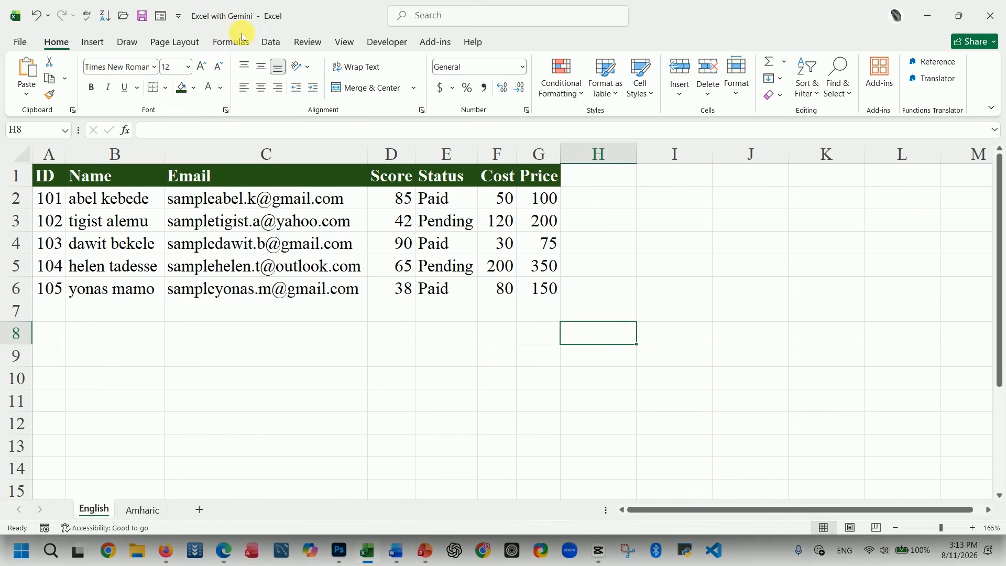
Switch back to the browser and open the Excel Formula Master Gem in a separate Gemini tab alongside the Amharic one.
left_click(223, 550)
left_click(22, 97)
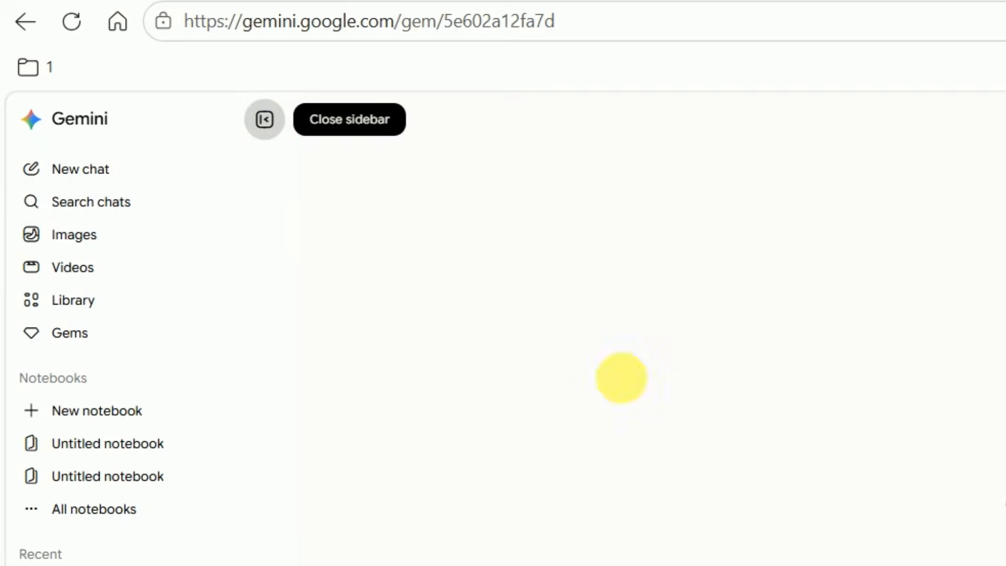
left_click(310, 224)
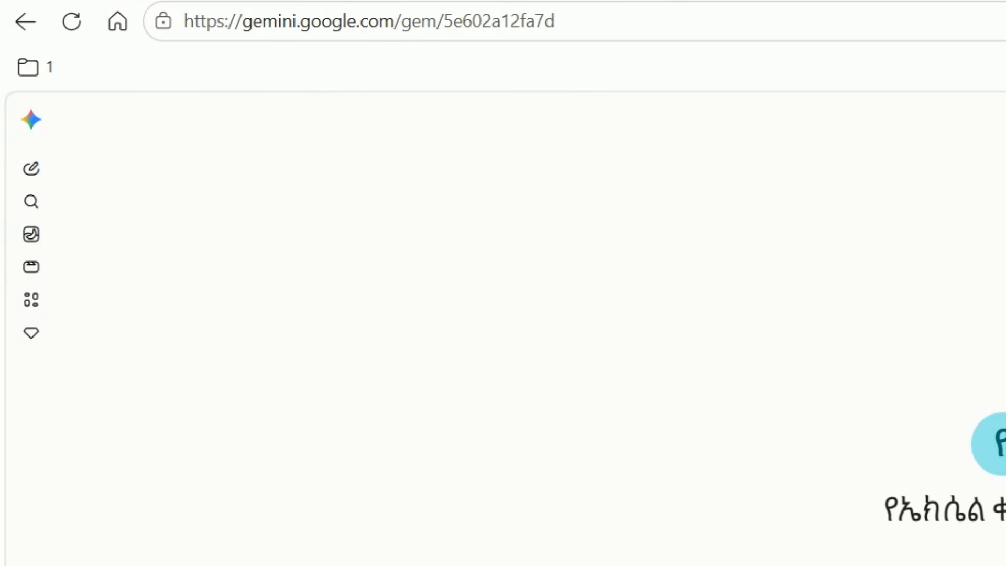
left_click(721, 20)
key("BackSpace")
type("https://gemini.google.com/?hl=en-GB")
key("Return")
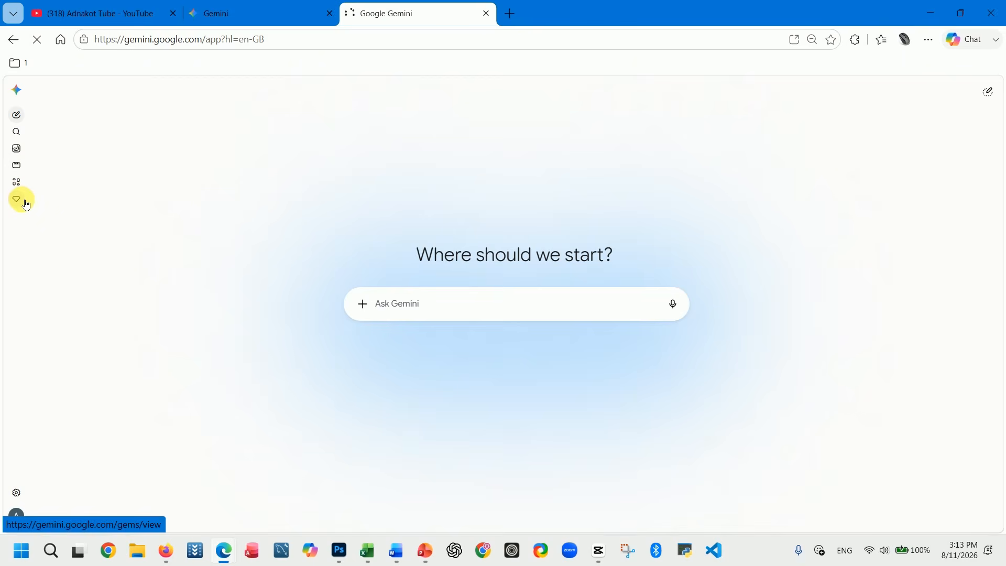
left_click(369, 388)
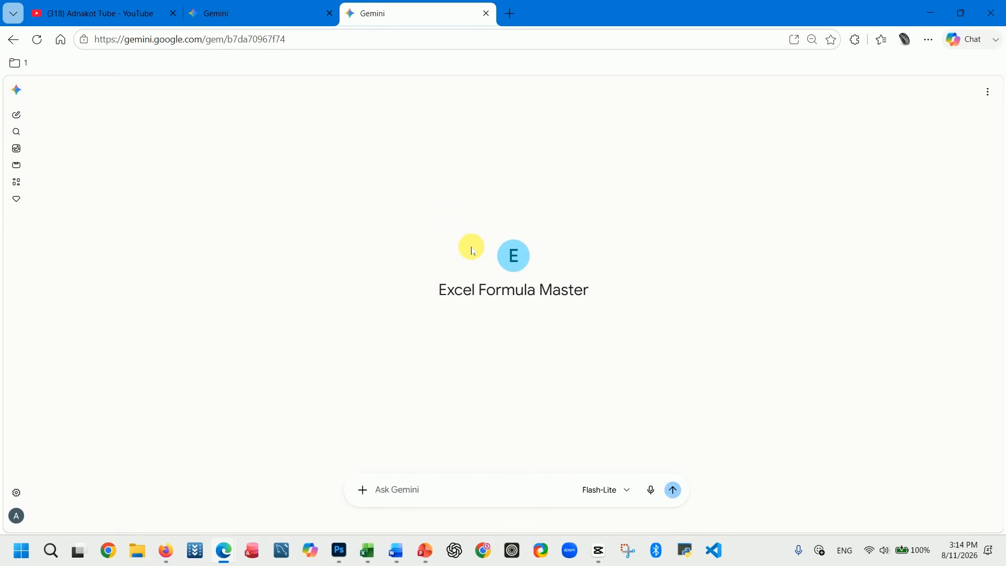
left_click(267, 11)
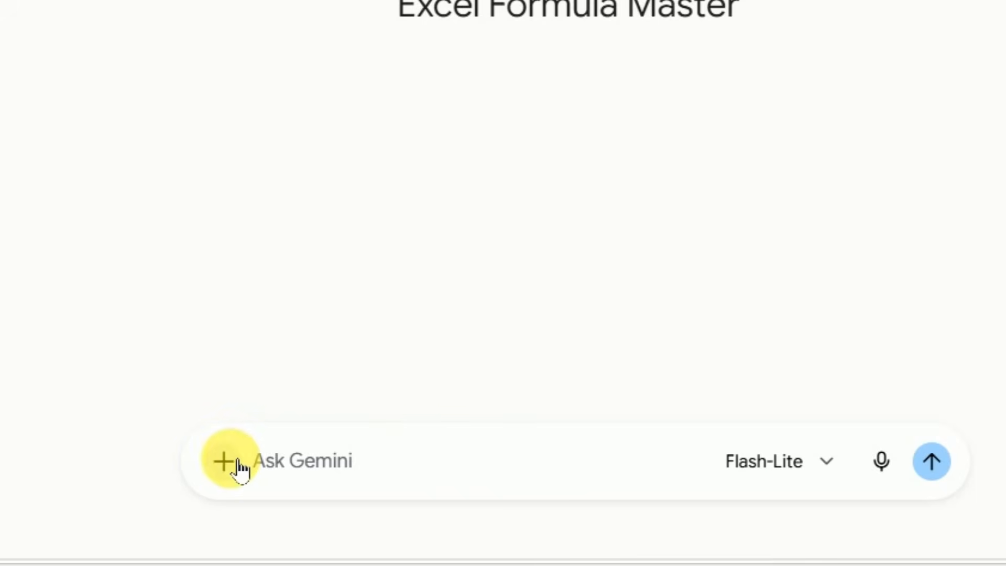
left_click(239, 461)
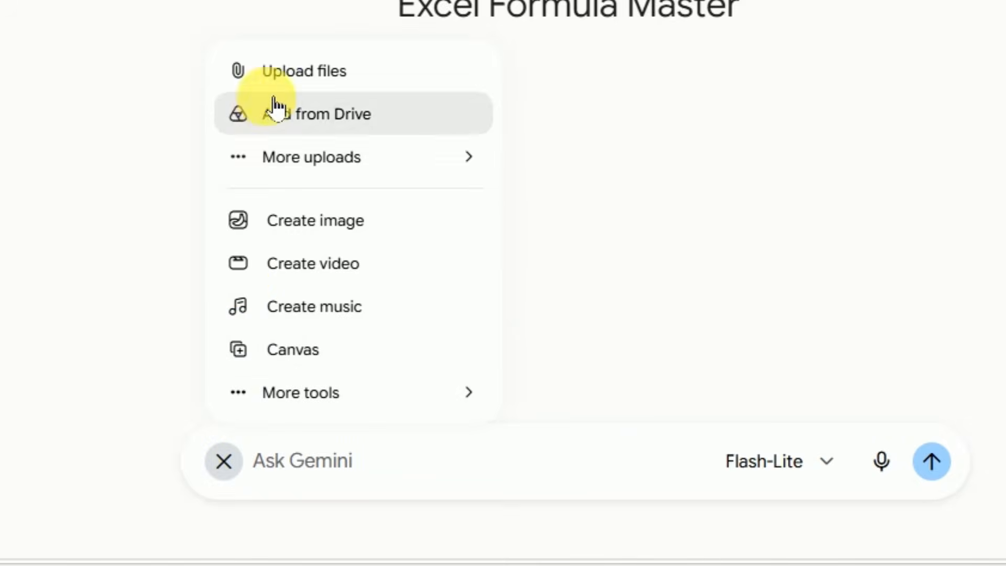
left_click(290, 77)
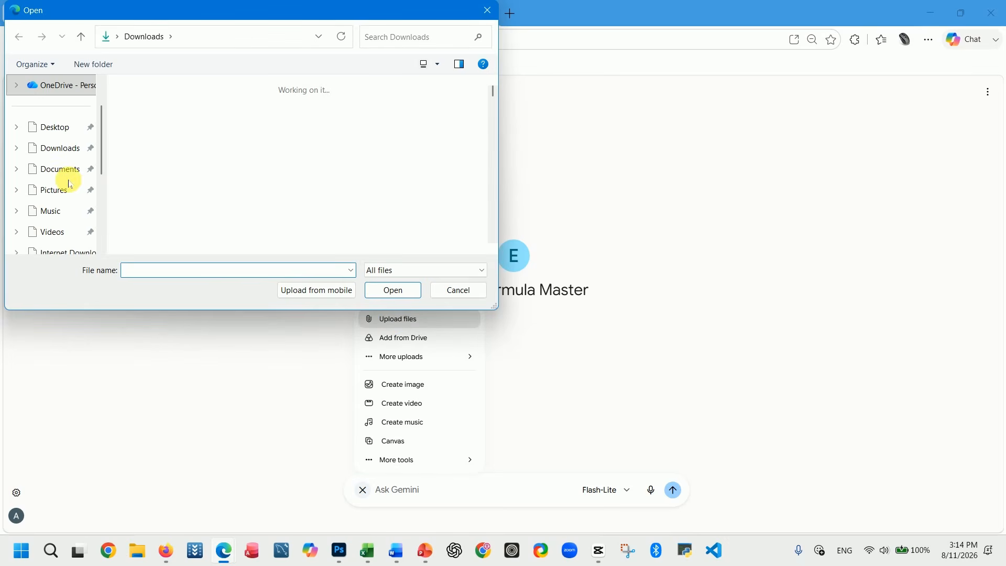
left_click(61, 169)
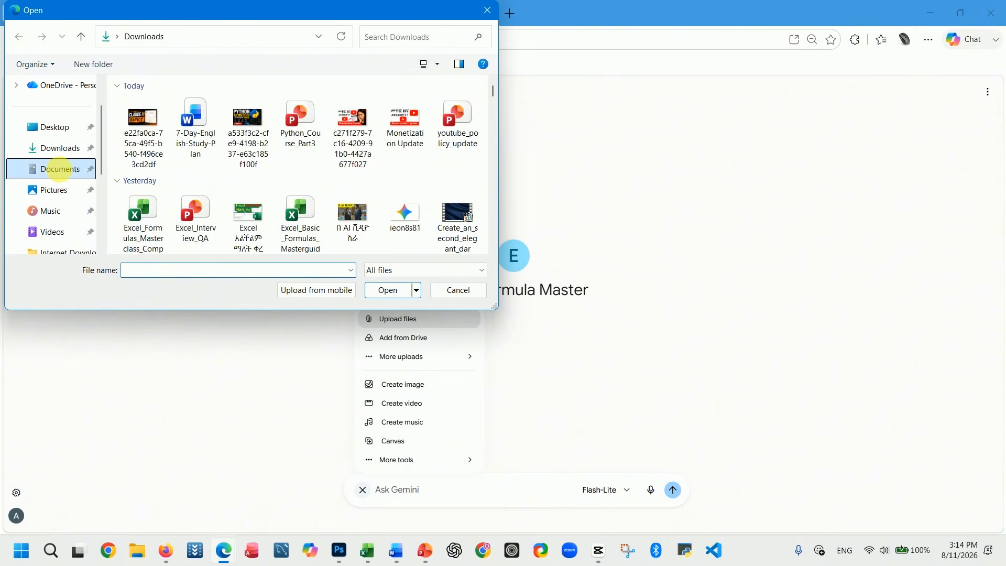
scroll(218, 165, "down", 10)
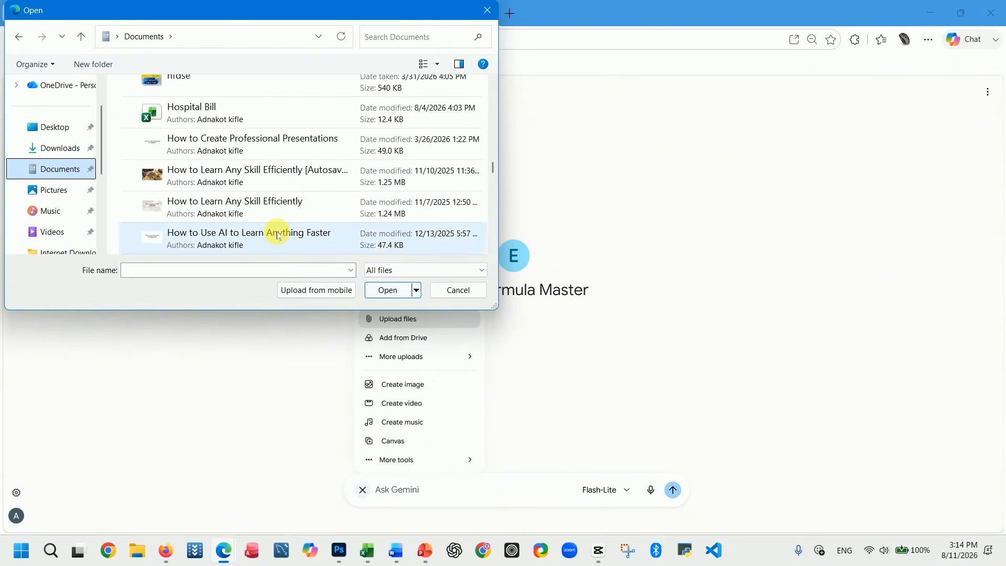
scroll(275, 231, "down", 5)
scroll(277, 234, "down", 5)
left_click(418, 42)
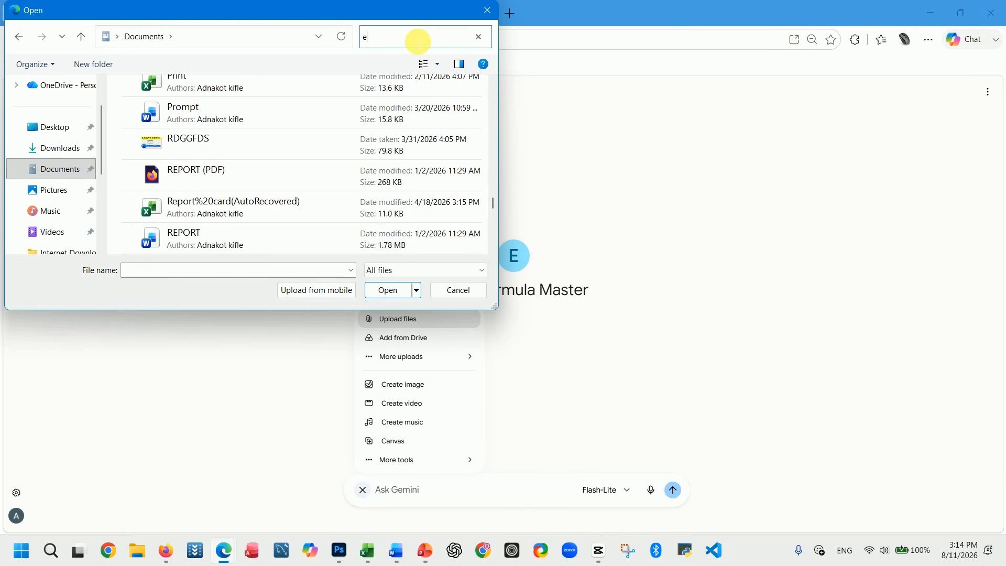
type("excel")
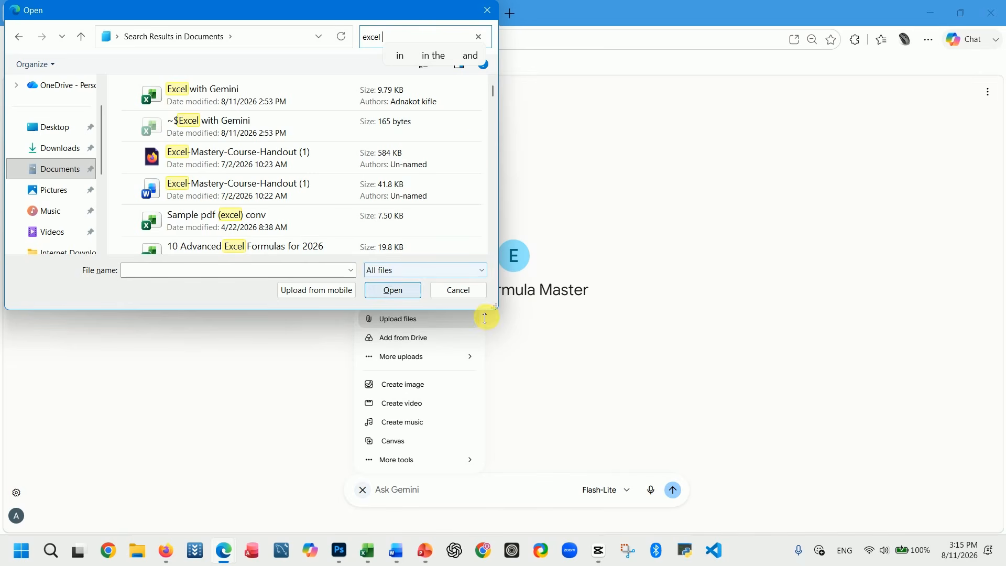
left_click(488, 10)
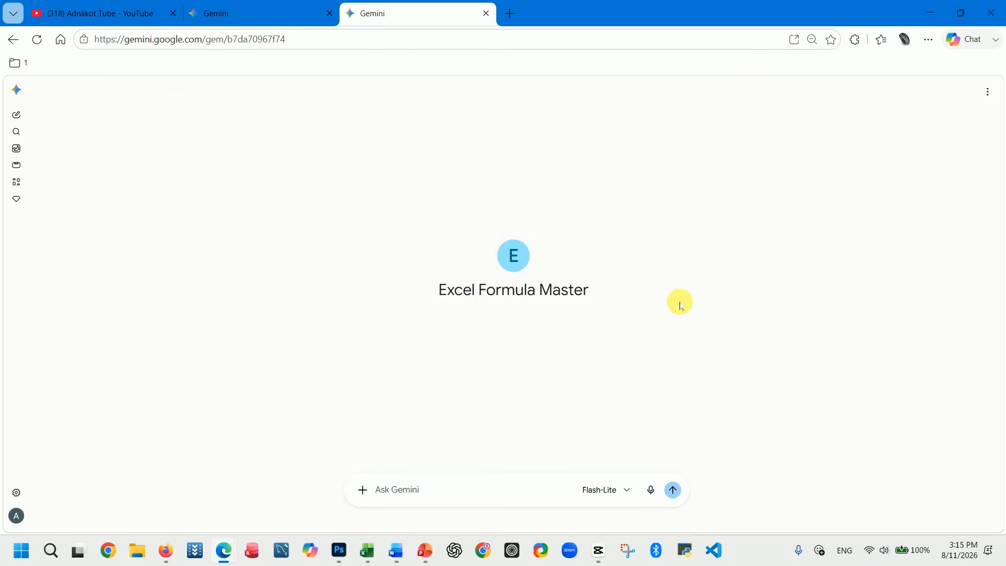
Switch to the Excel workbook and capture a screen snip of the English sheet's data table including its row and column headings.
left_click(371, 554)
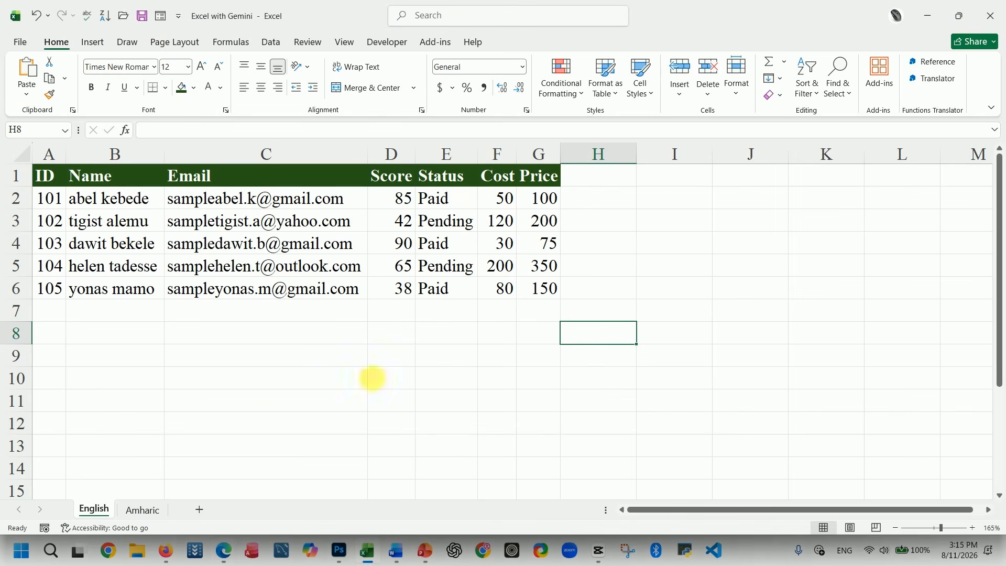
left_click(382, 386)
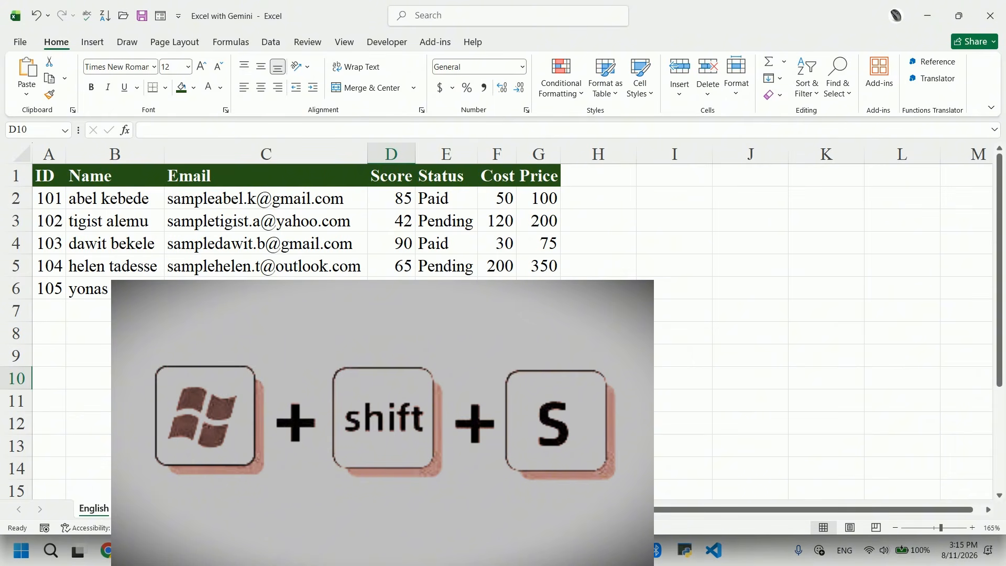
key("super+shift+s")
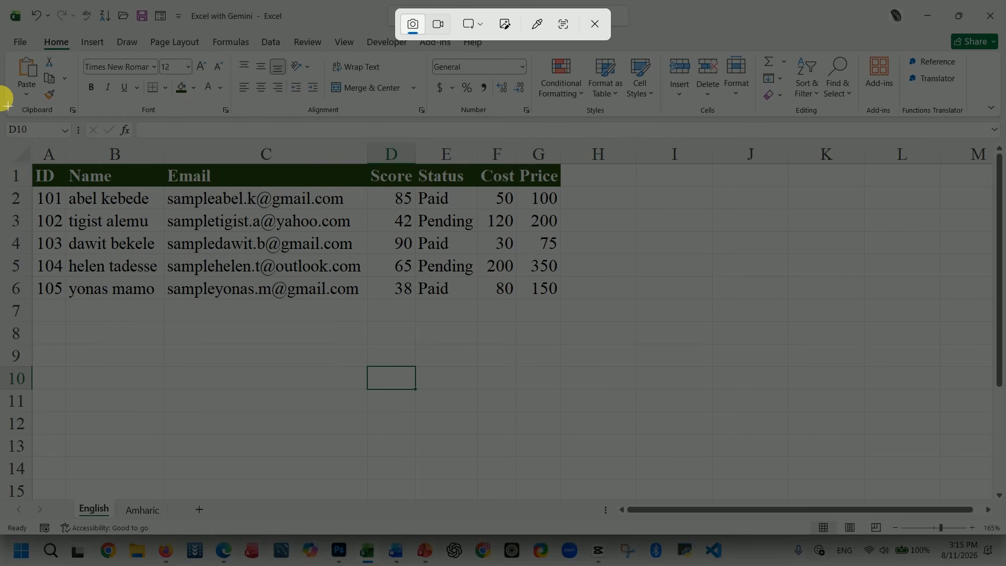
left_click_drag(4, 99, 605, 367)
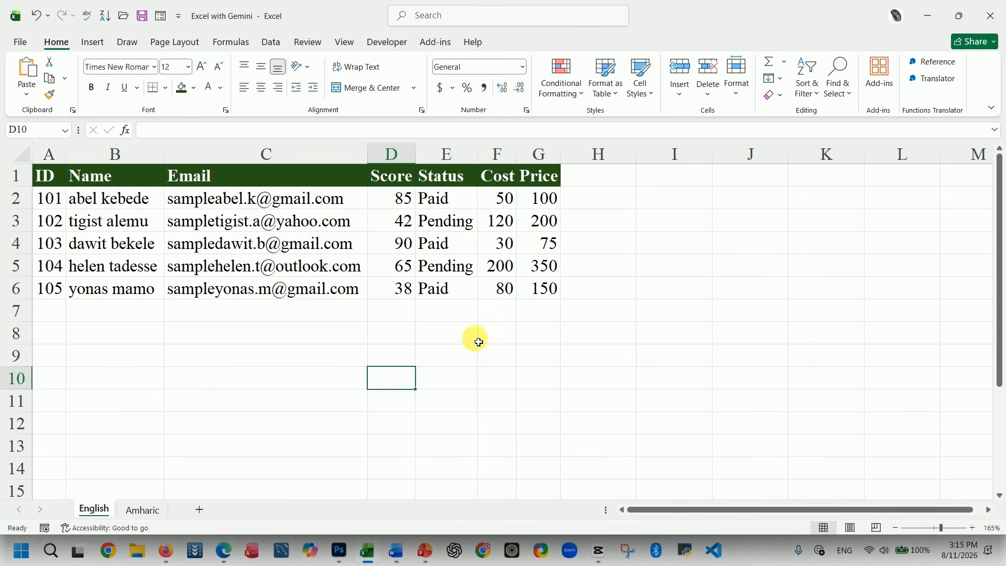
left_click(478, 343)
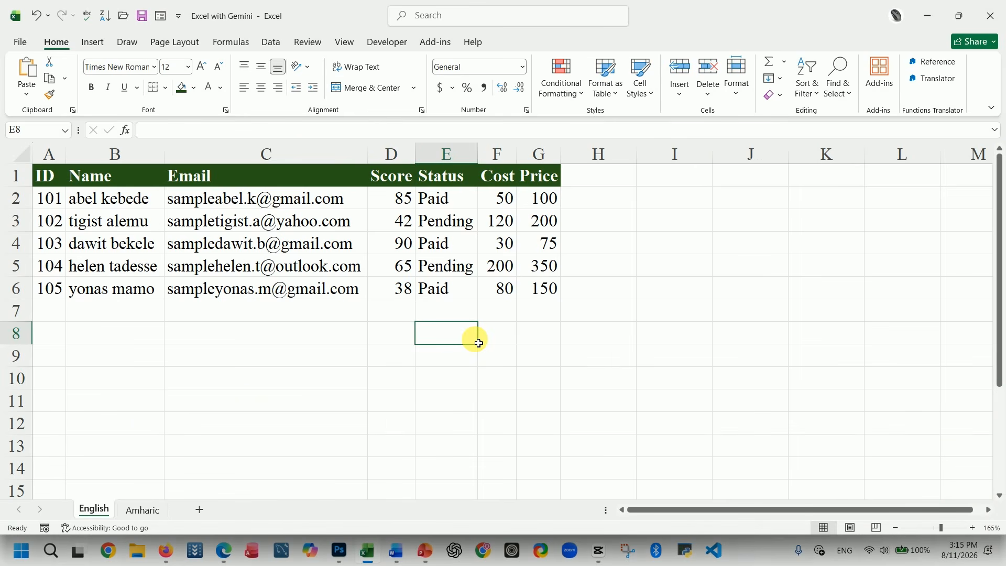
Open Snipping Tool, capture a new snip covering the Excel ribbon and the whole data table, and close the tool.
left_click(51, 552)
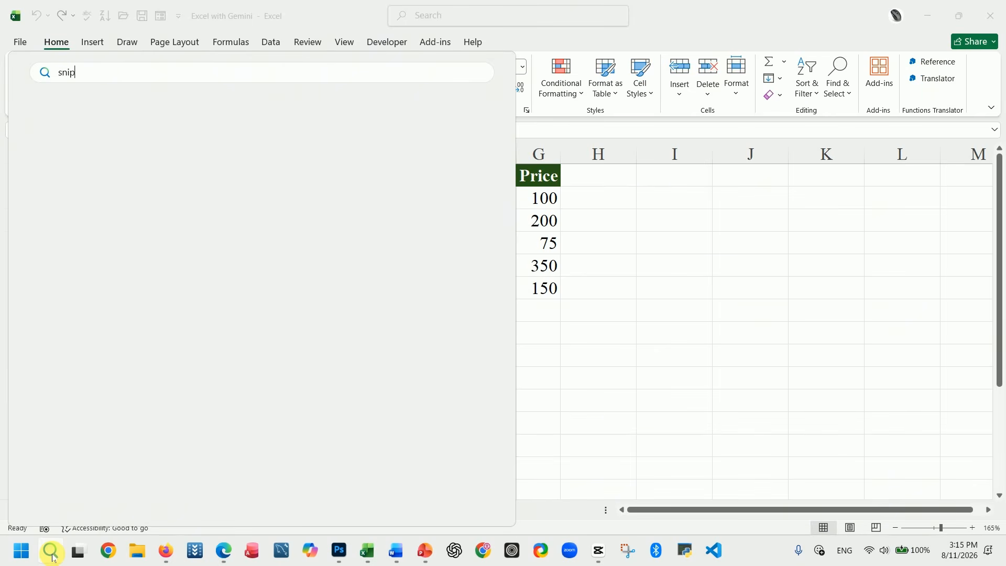
left_click(104, 182)
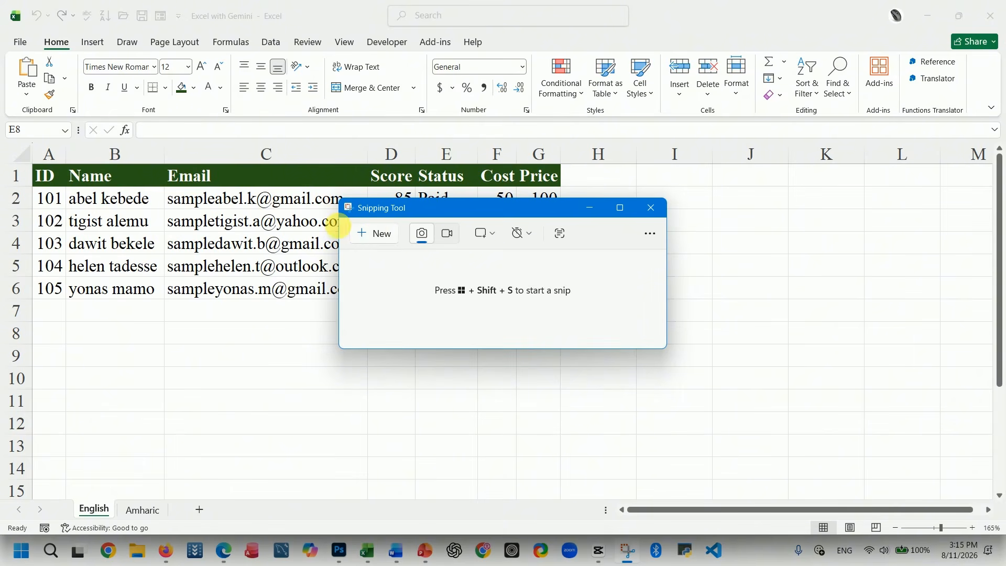
left_click(376, 235)
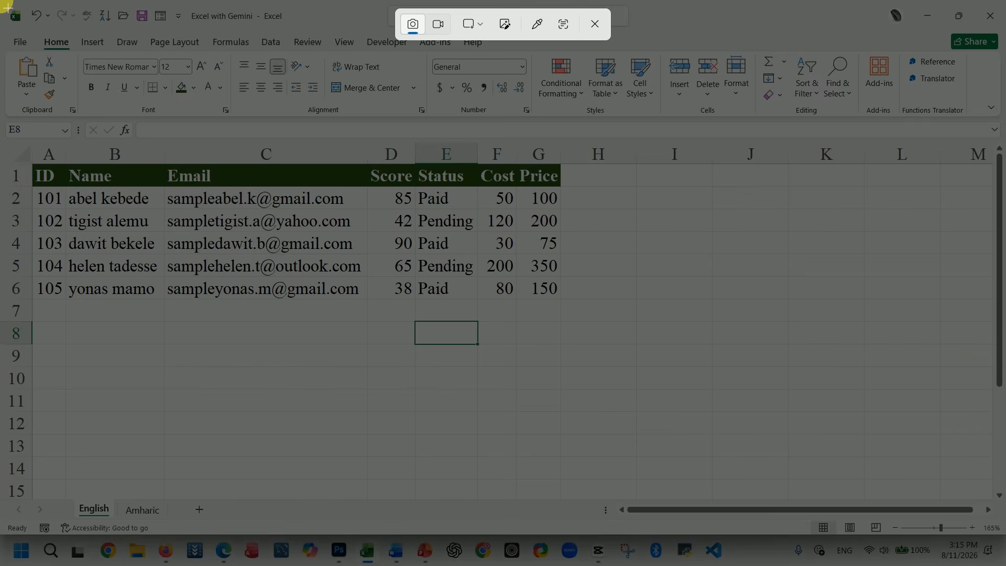
left_click_drag(2, 2, 696, 445)
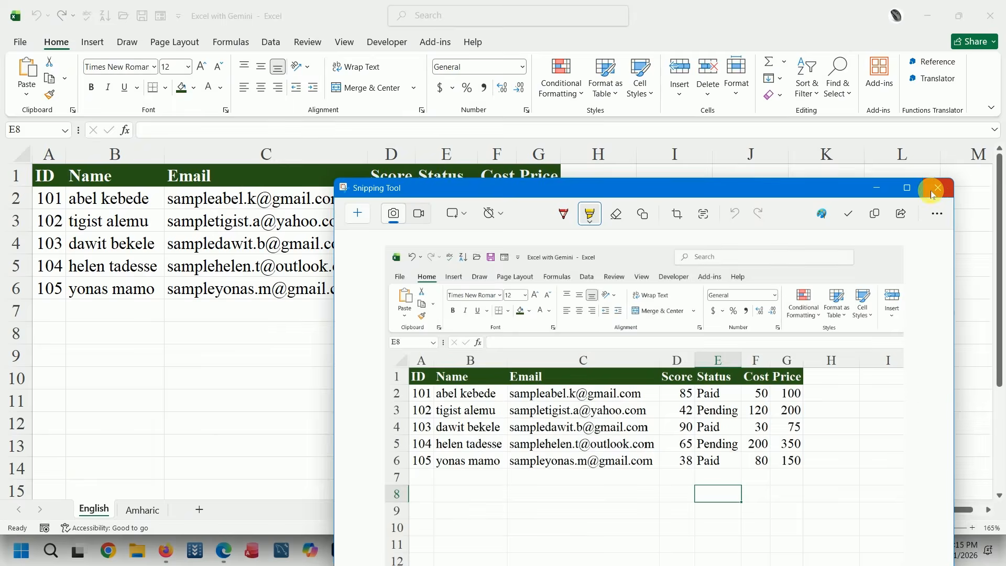
left_click(934, 190)
Switch to the browser and paste the snip into the prompts of both Excel Formula Master and የኤክሴል ቀመር ረዳት, ending on Excel Formula Master.
mouse_move(223, 551)
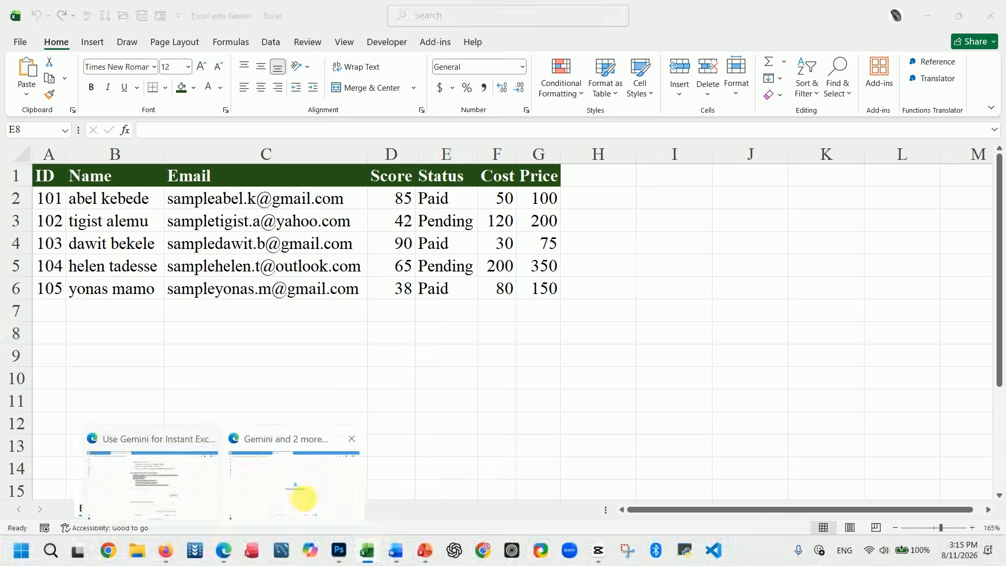
left_click(298, 499)
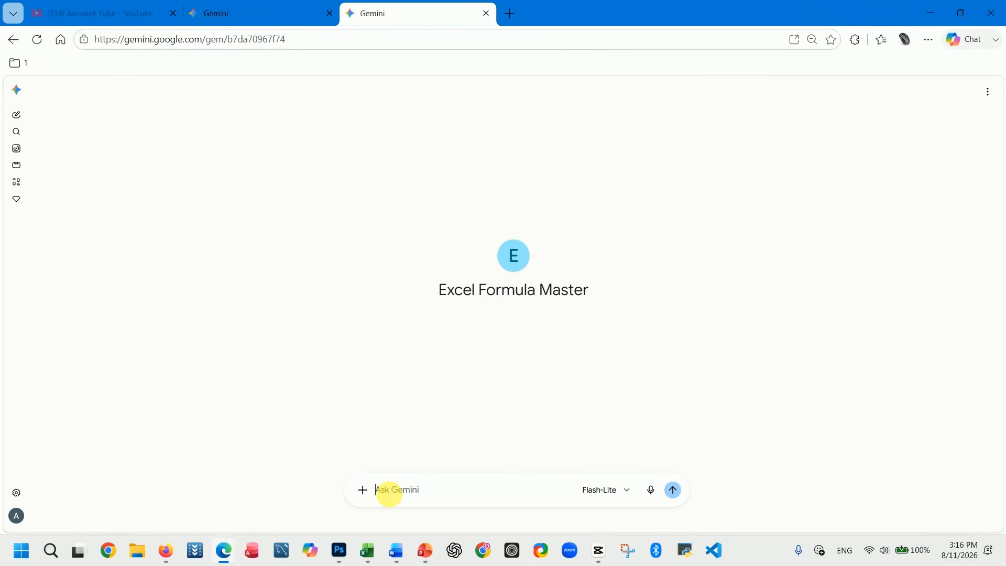
right_click(387, 494)
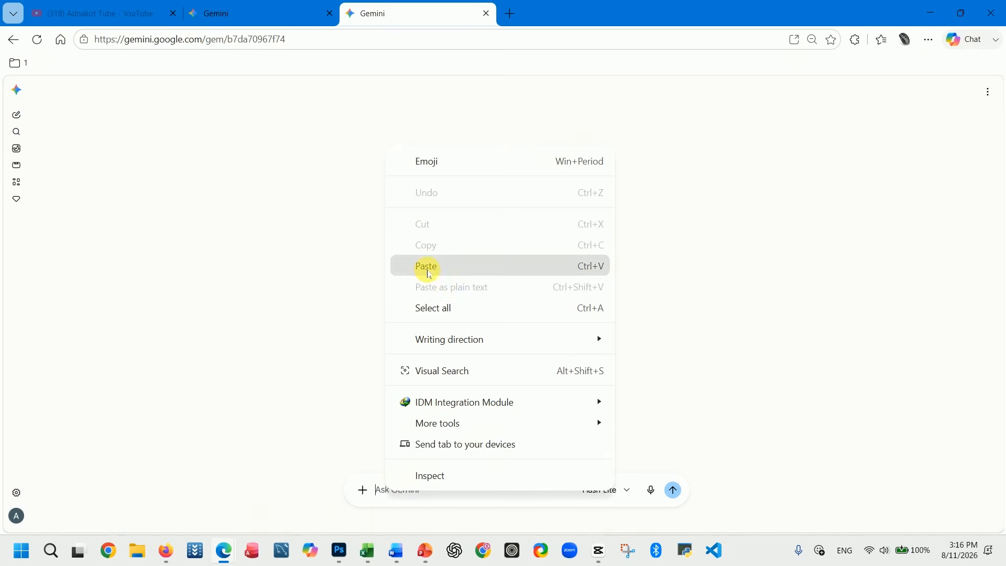
left_click(426, 266)
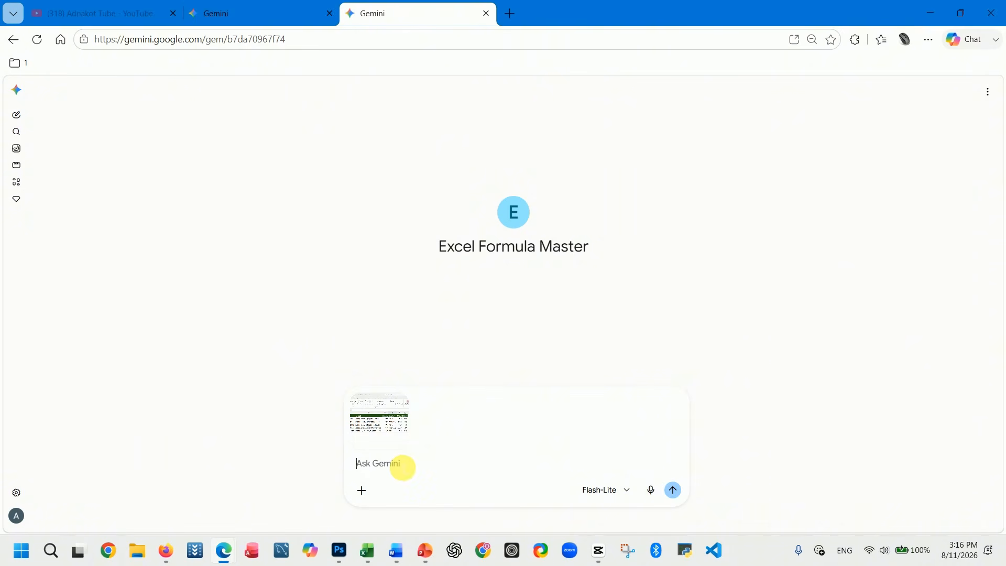
left_click(274, 10)
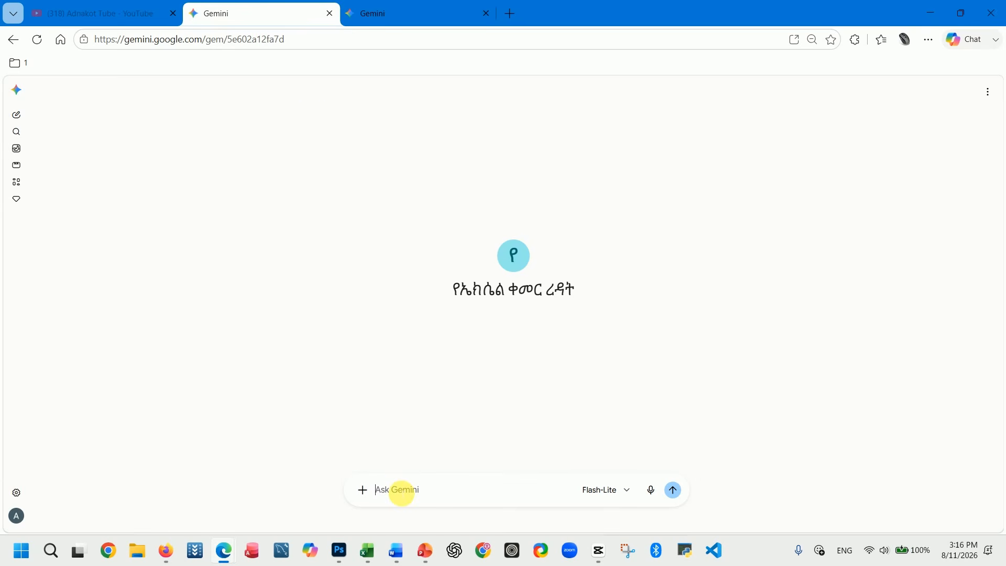
key("ctrl+v")
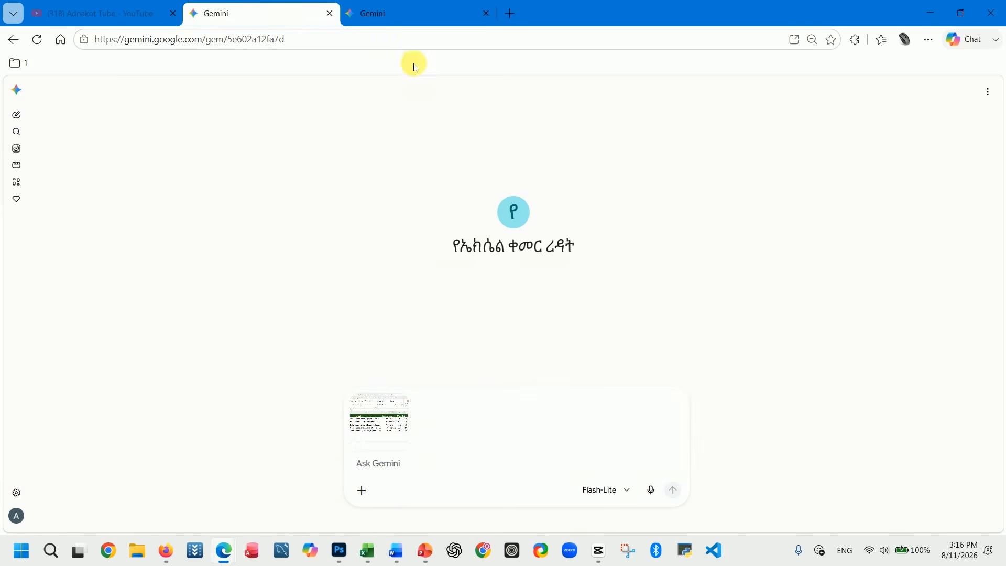
left_click(403, 12)
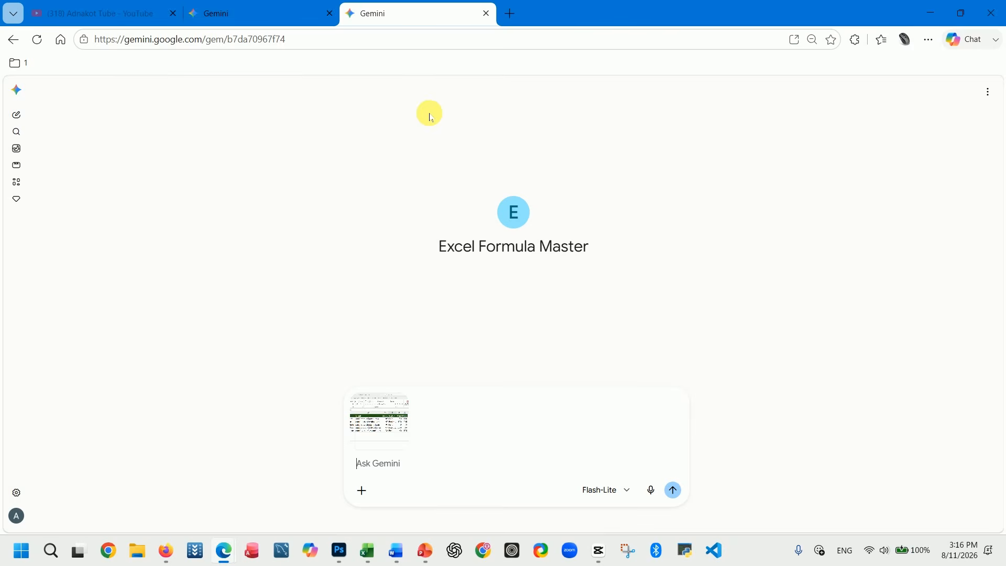
Switch to Excel and examine the Score values in D2:D6 and the empty cell D7 beneath them.
key("alt+Tab")
left_click(506, 376)
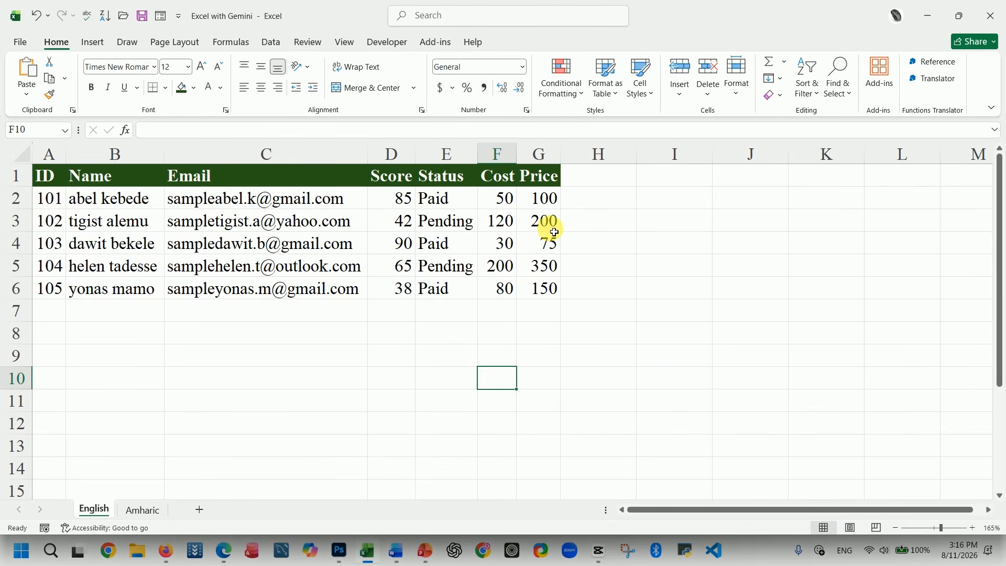
left_click(407, 203)
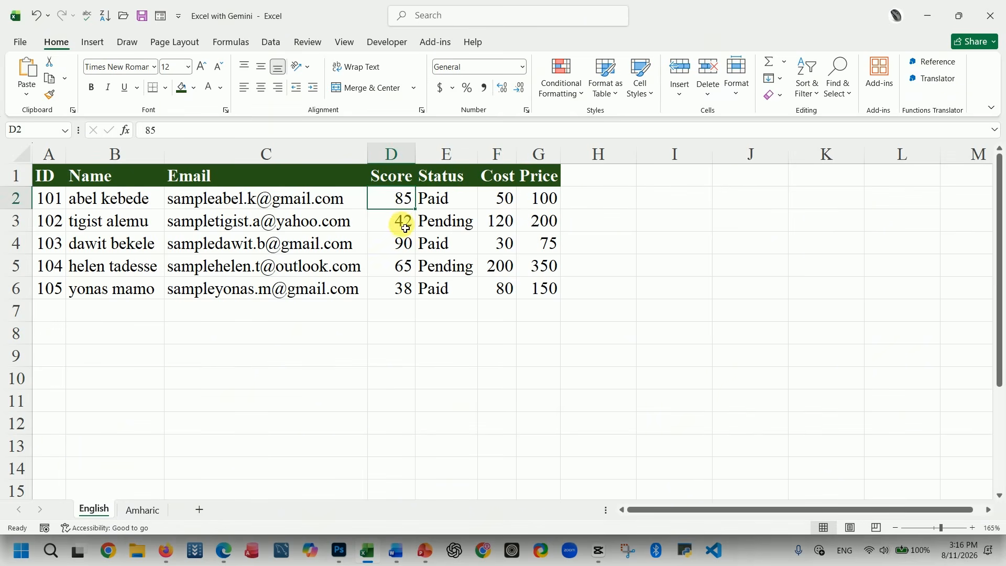
left_click(400, 222)
left_click(400, 244)
left_click(408, 307)
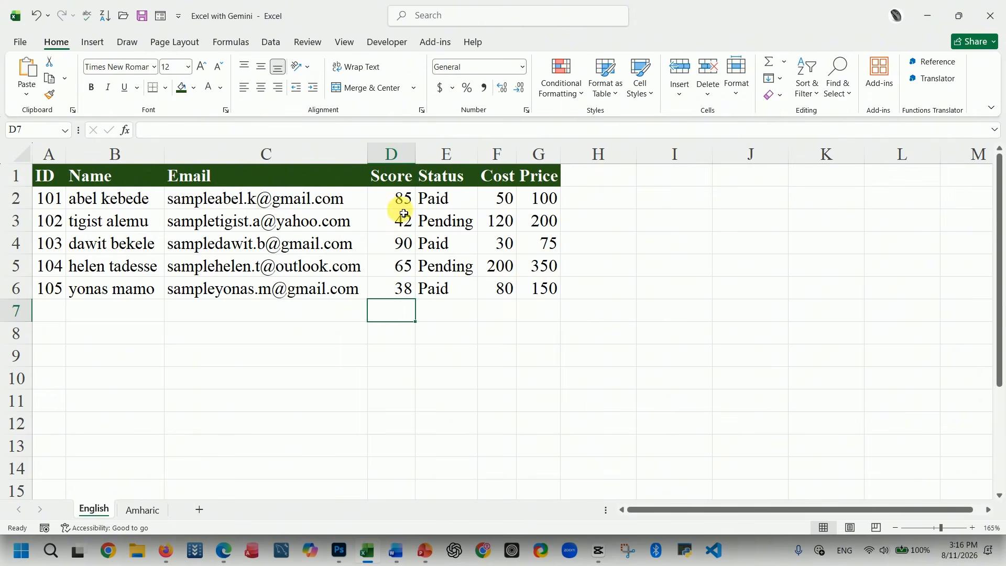
left_click(399, 295)
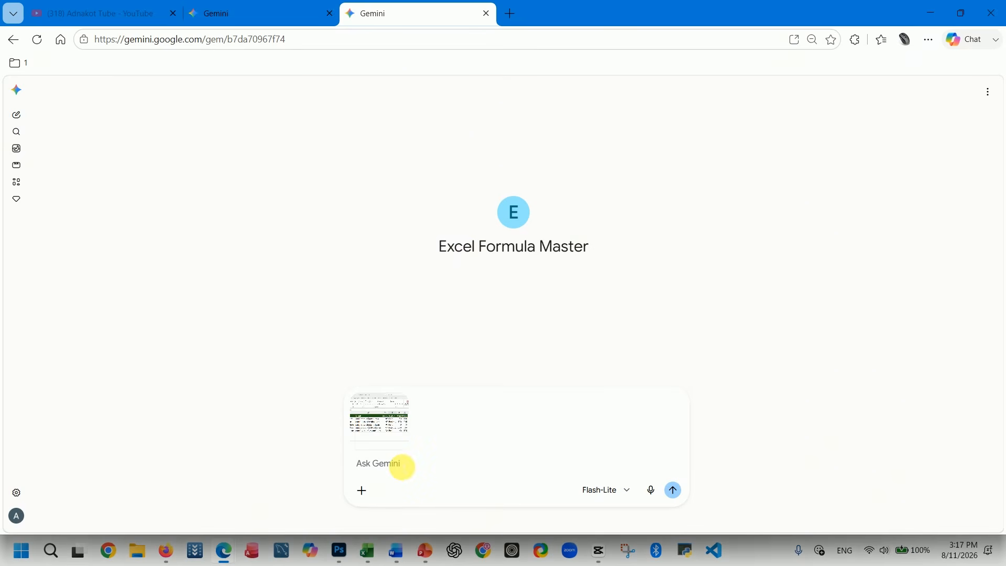
In the browser, ask Excel Formula Master for a cell D7 formula adding the column D scores from rows 2 to 6, and copy the formula.
type("Based on this screenshot, write a formula for cell D7 that adds up all the scores from row 2 to 6 in column D.")
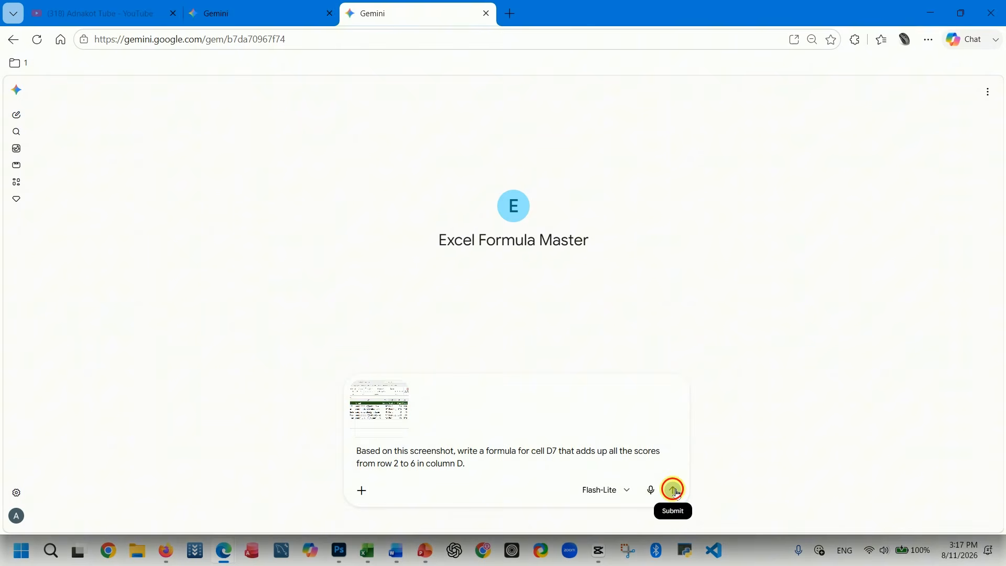
left_click(674, 490)
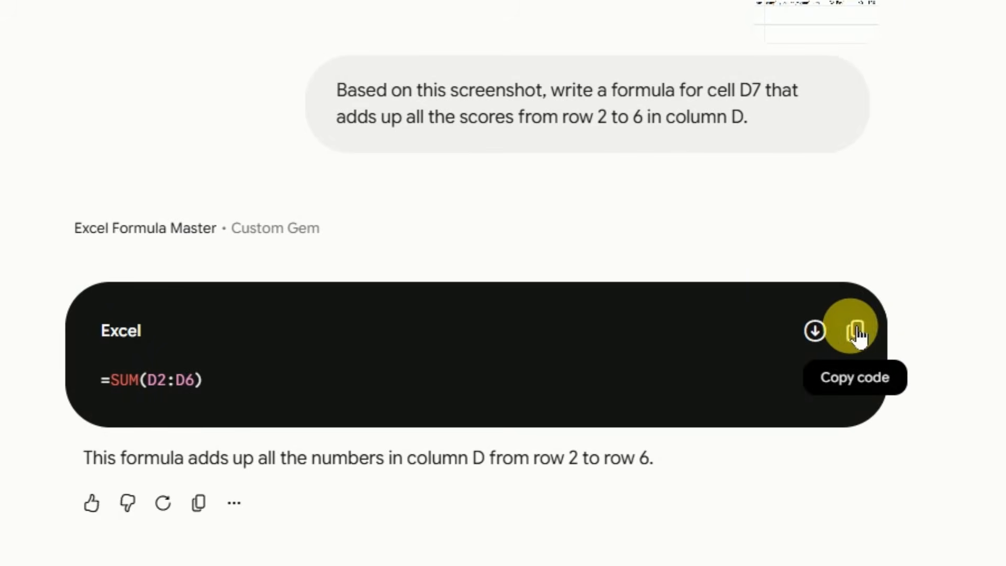
left_click(857, 332)
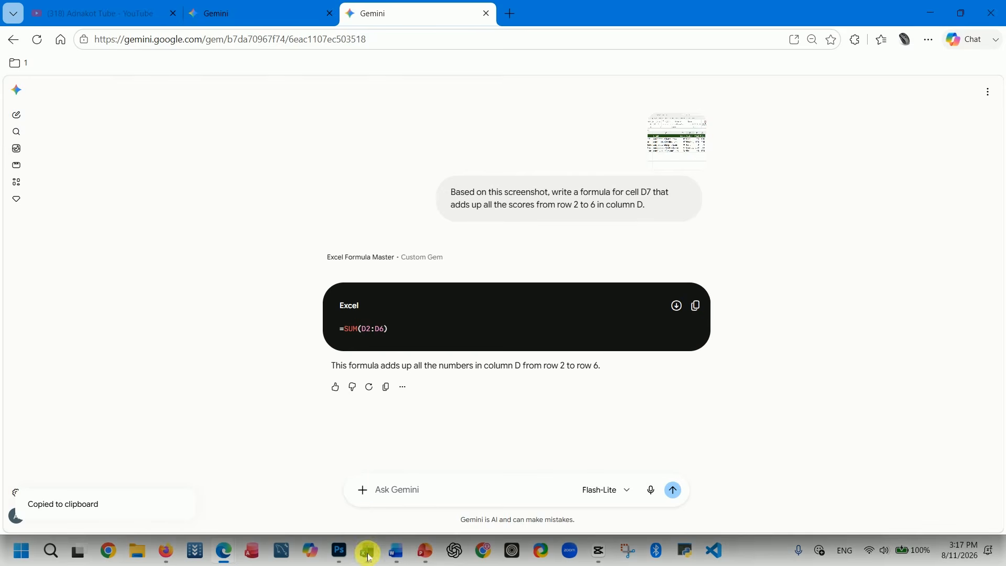
Switch to Excel, paste the copied formula =SUM(D2:D6) into cell D7, and open the cell to inspect its formula.
left_click(369, 557)
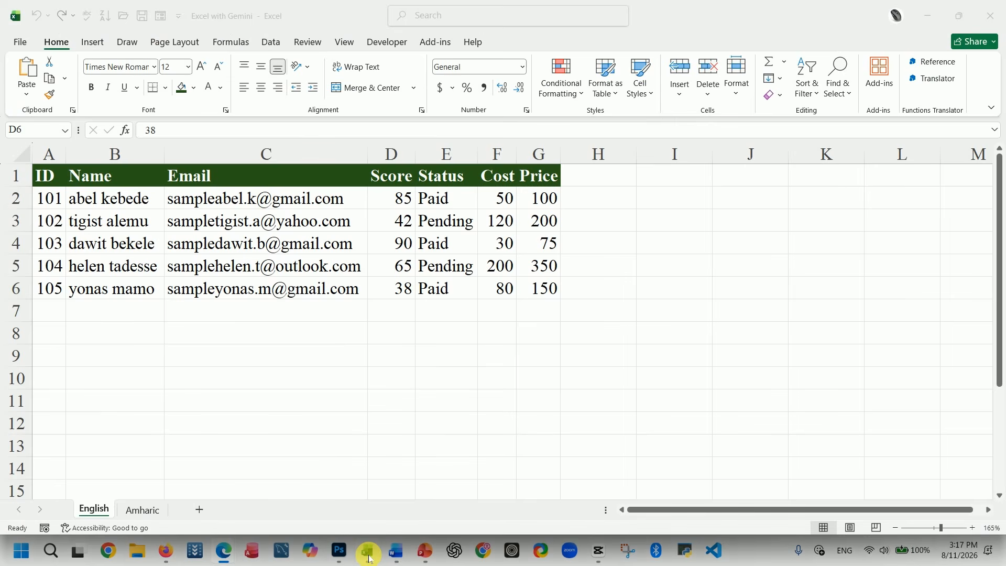
left_click(396, 313)
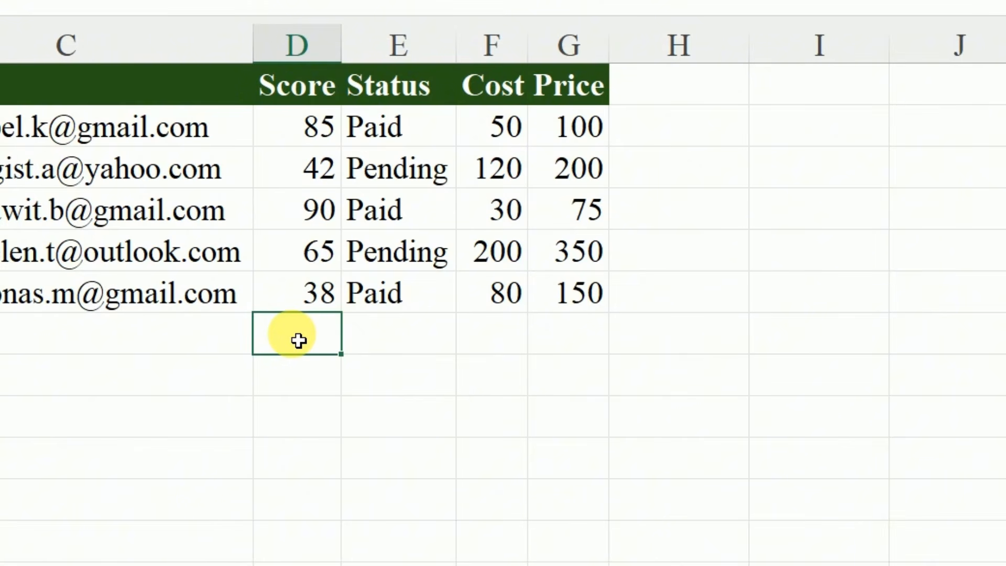
key("ctrl+v")
right_click(297, 341)
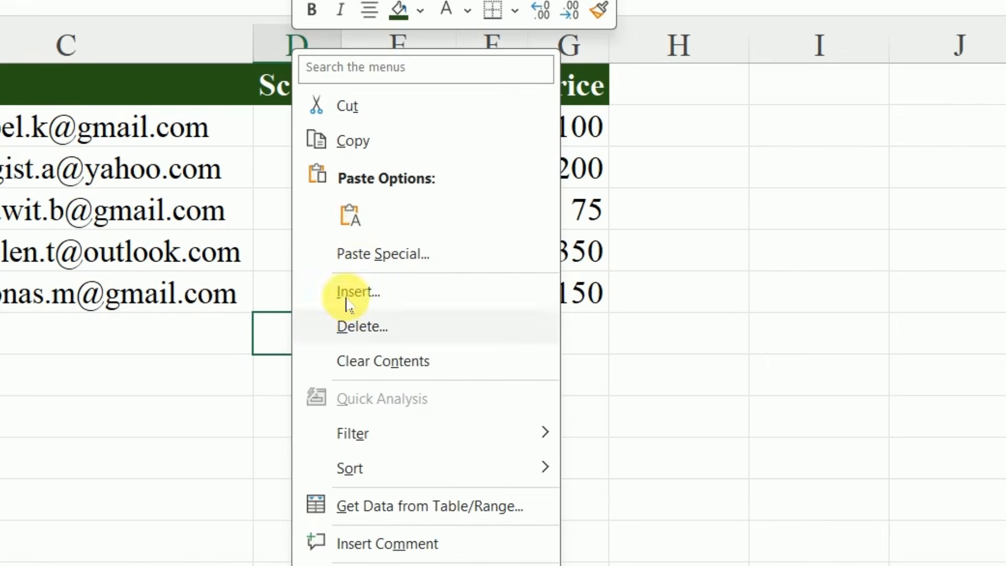
left_click(361, 222)
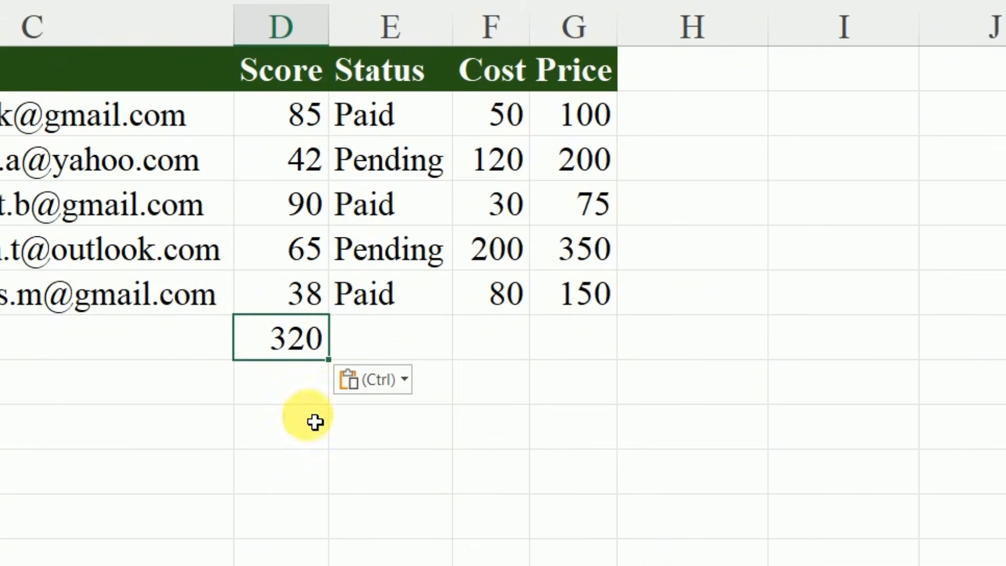
left_click(328, 411)
double_click(279, 342)
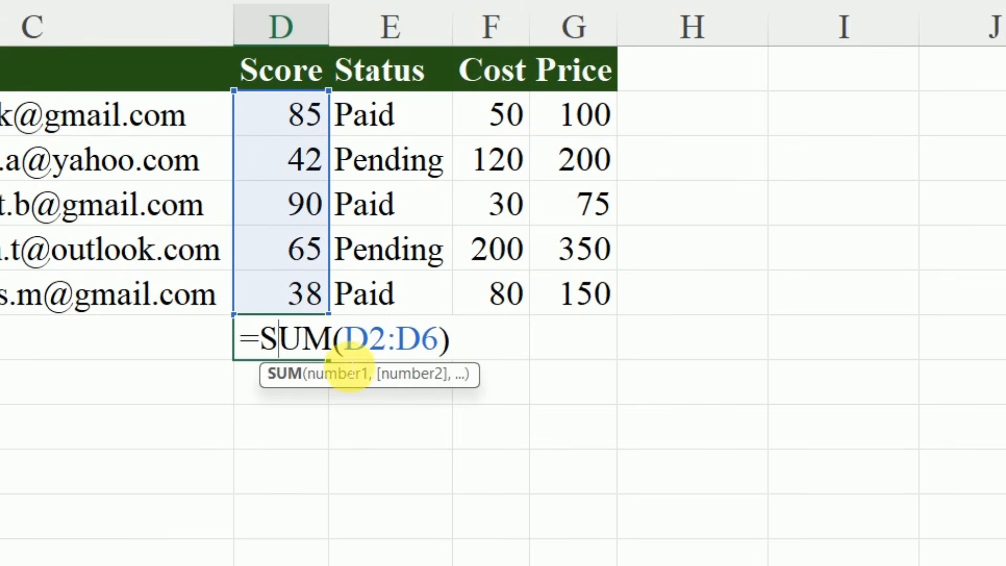
Accept the formula in cell D7 on the English sheet and check its result against the Score values.
key("Return")
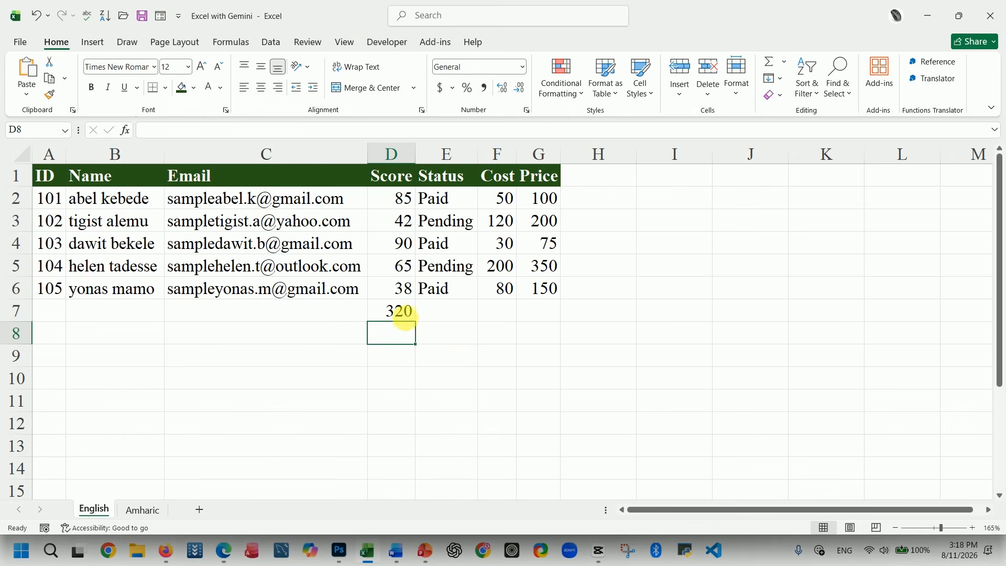
left_click(404, 318)
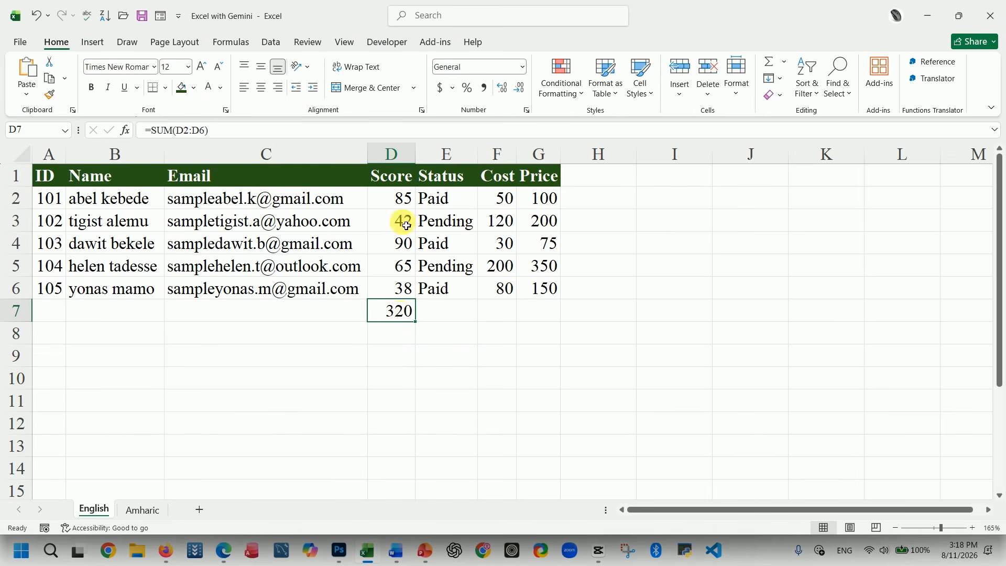
left_click(414, 336)
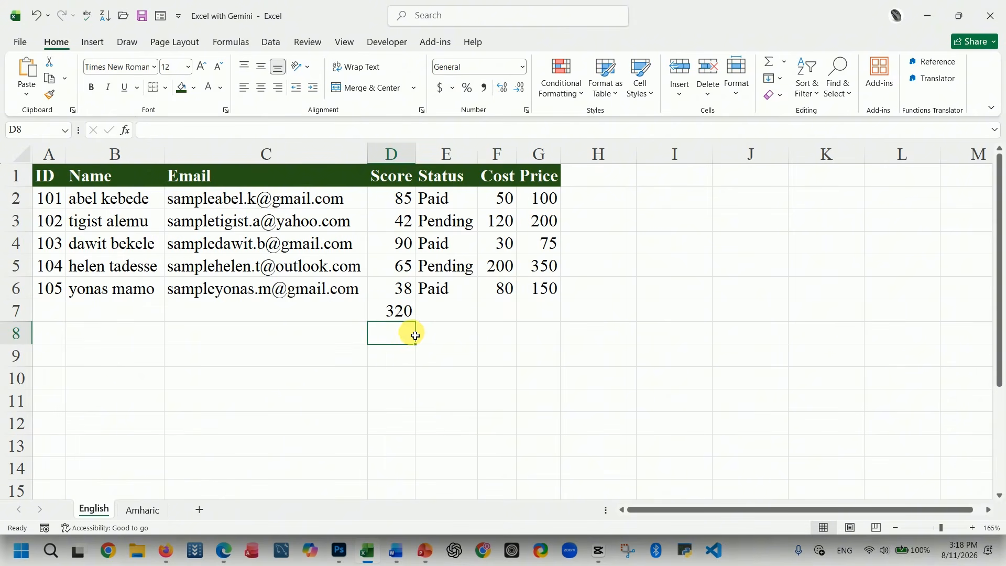
left_click(503, 313)
type("=sum")
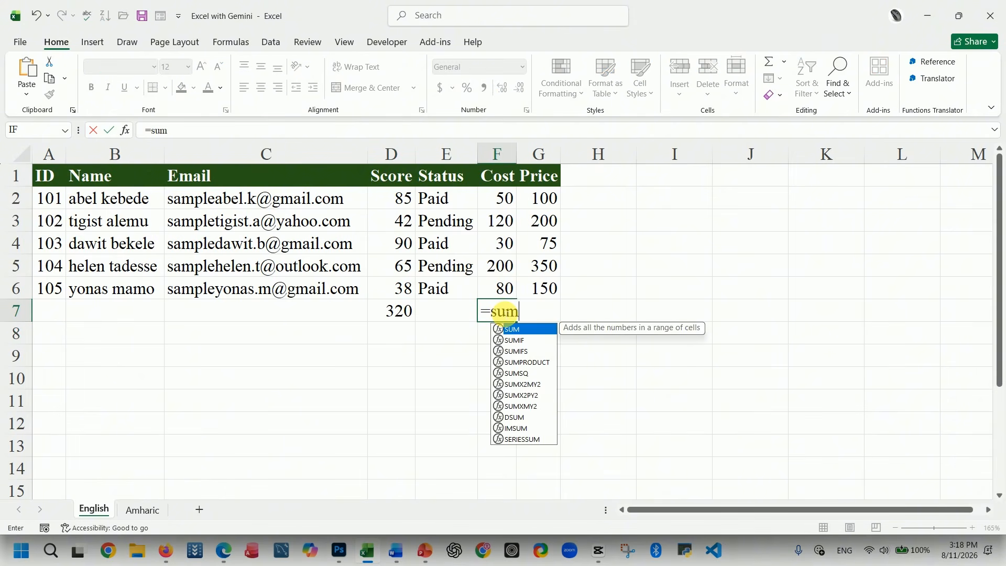
key("BackSpace")
key("BackSpace")
key("BackSpace")
key("BackSpace")
left_click(495, 355)
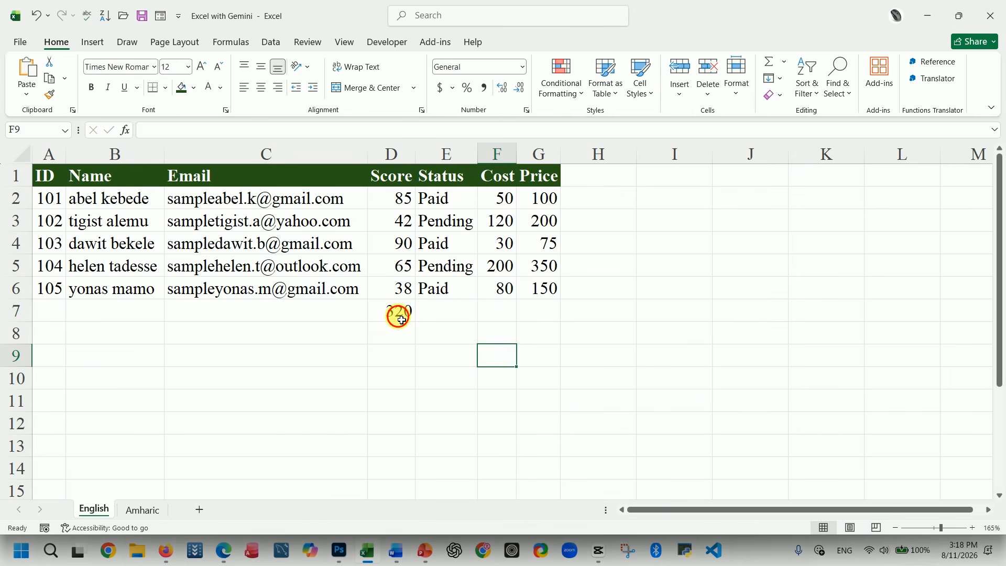
Inspect the formula in cell D7 on the English sheet, and select the empty cell D7 on the Amharic sheet.
double_click(400, 317)
key("Return")
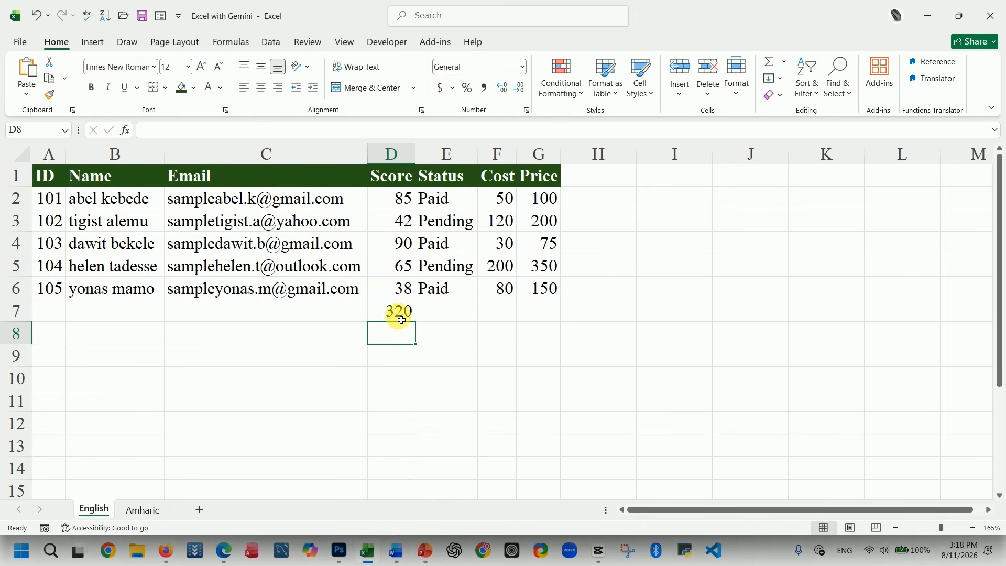
left_click(142, 510)
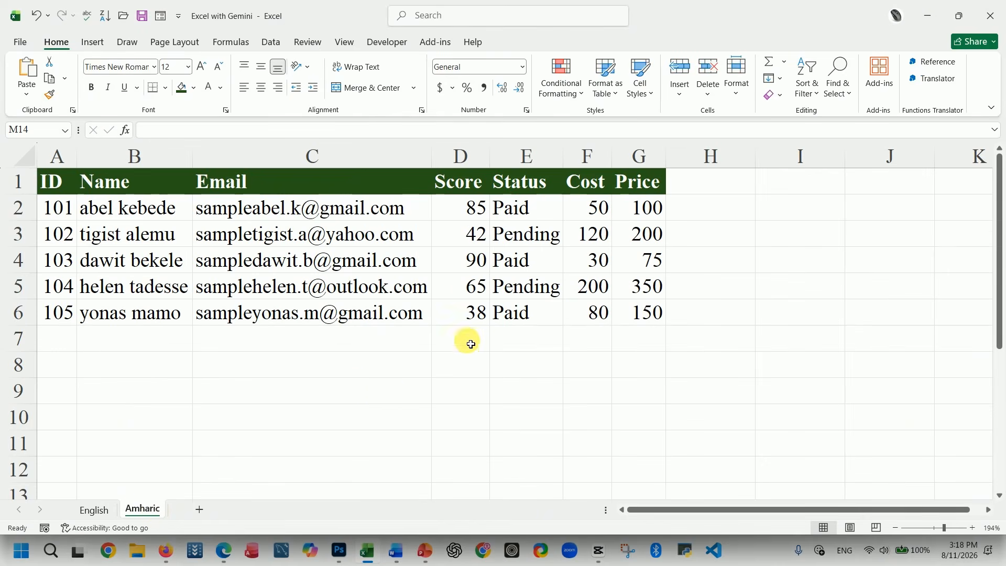
left_click(467, 343)
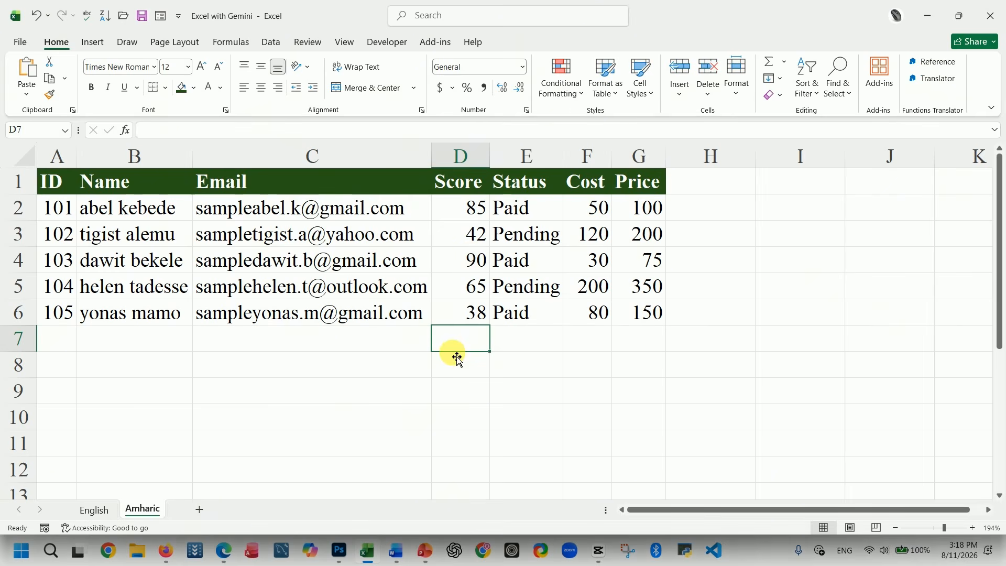
In the browser, ask የኤክሴል ቀመር ረዳት in Amharic for a cell D7 formula summing the scores from D2 to D6, and copy the formula.
key("alt+Tab")
left_click(271, 14)
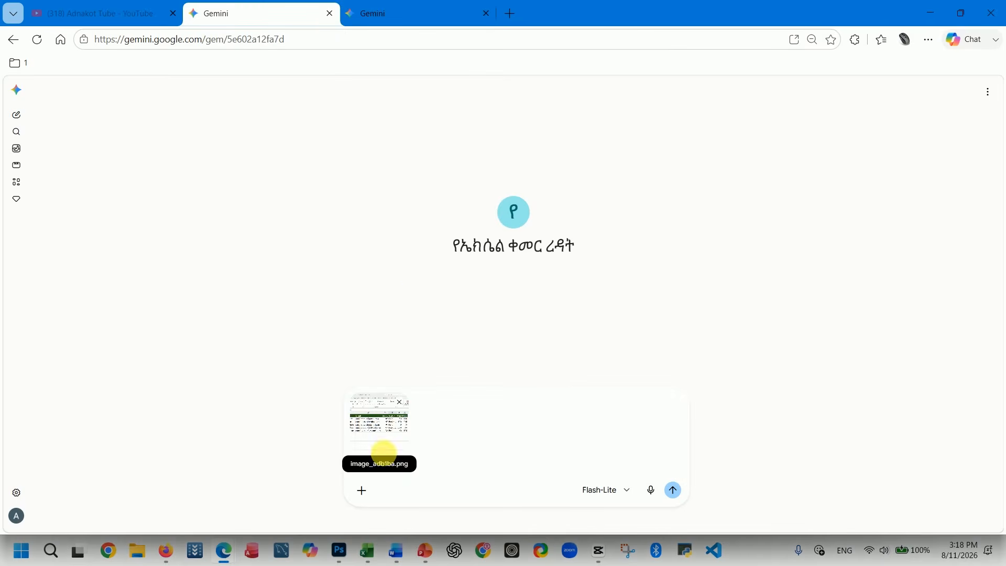
key("ctrl+v")
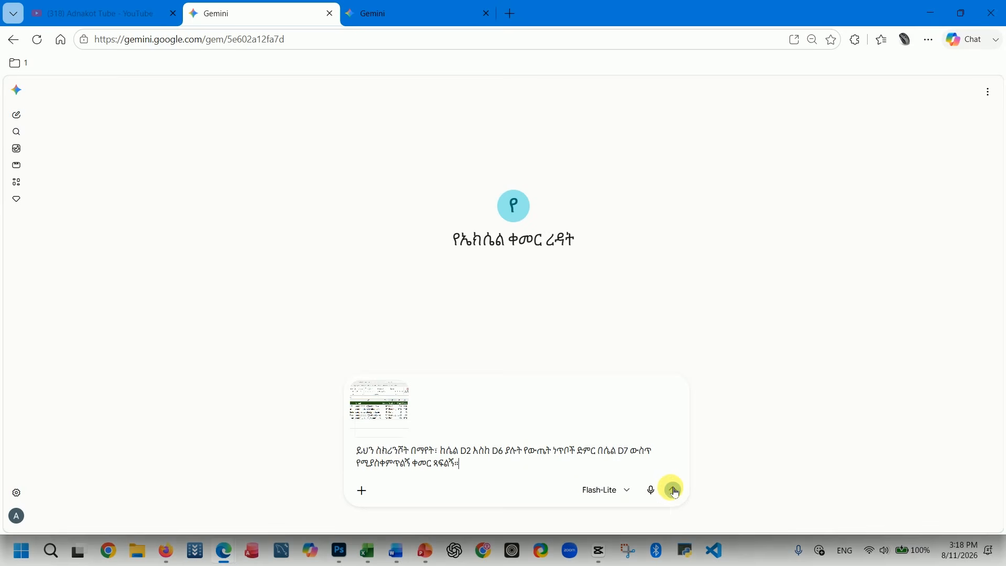
left_click(673, 490)
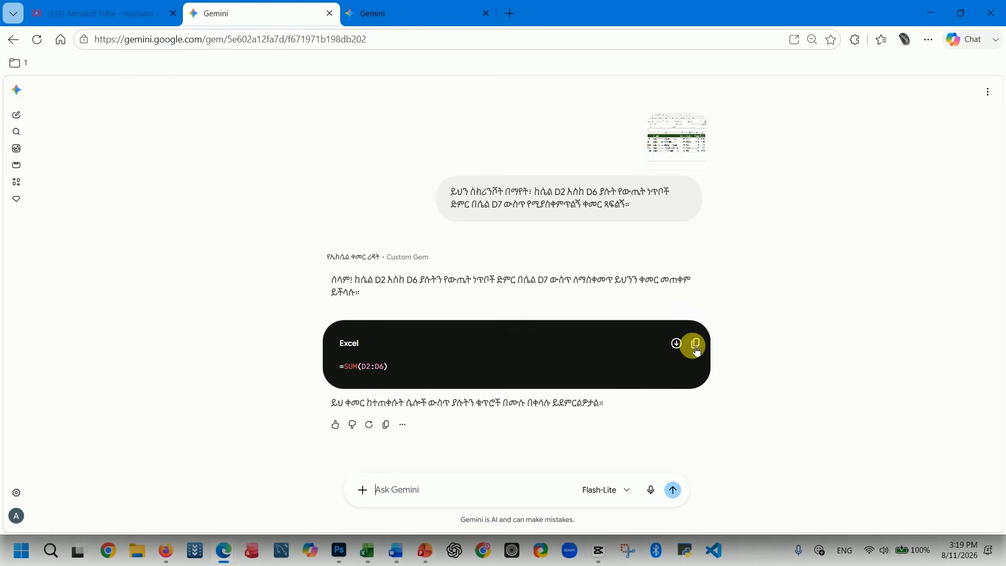
left_click(696, 347)
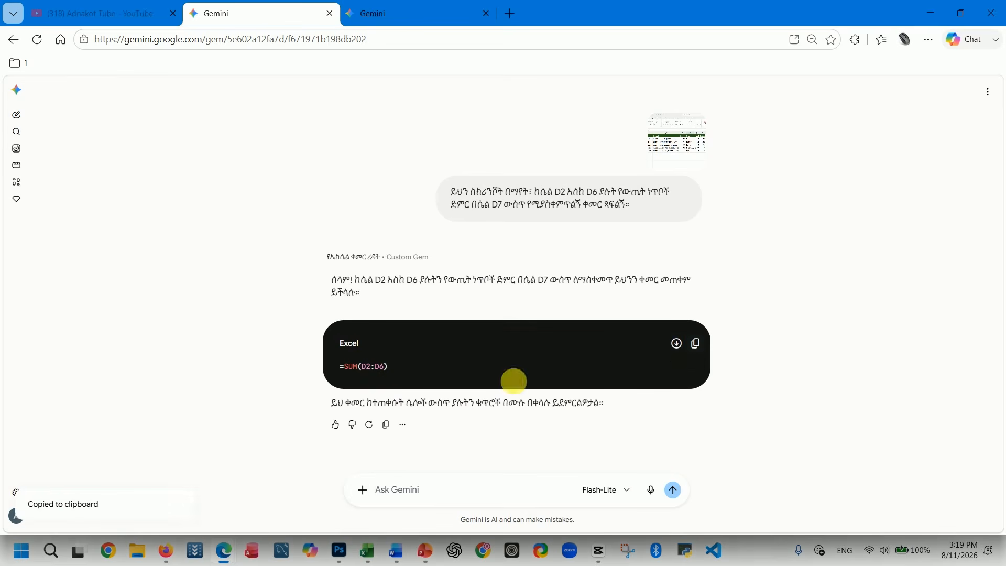
Switch to Excel, paste the copied formula =SUM(D2:D6) into cell D7 of the Amharic sheet, and inspect it in the cell.
left_click(363, 555)
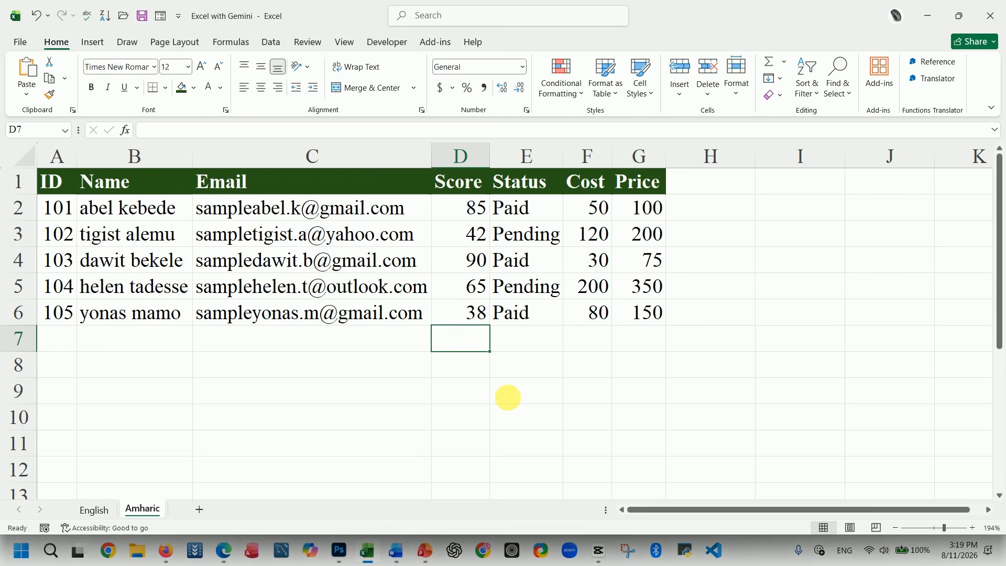
key("ctrl+v")
double_click(470, 348)
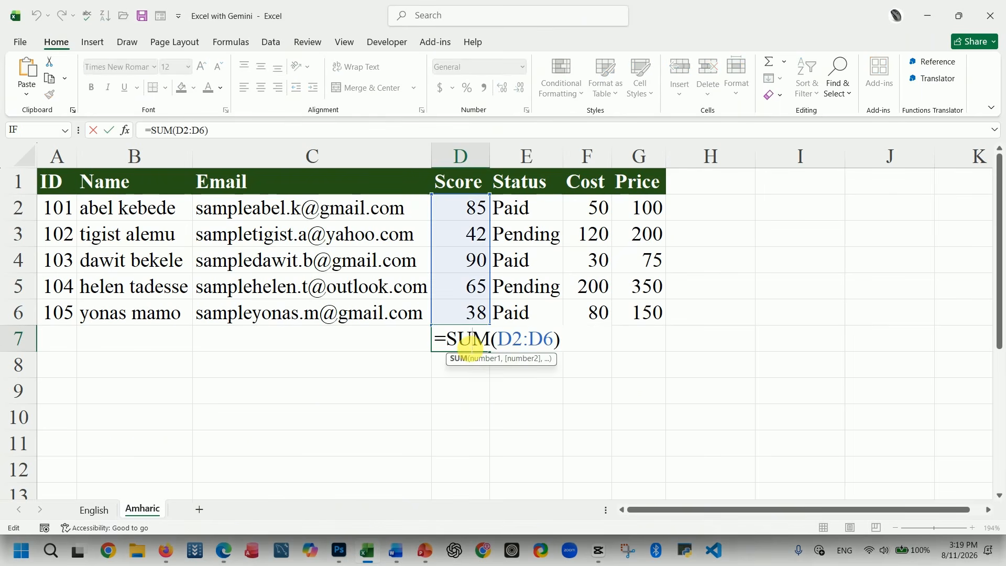
left_click(401, 390)
Select cell F7 beneath Cost, ask Excel Formula Master in the browser for an F7 formula summing the costs in rows 2 to 6, and copy it.
left_click(596, 190)
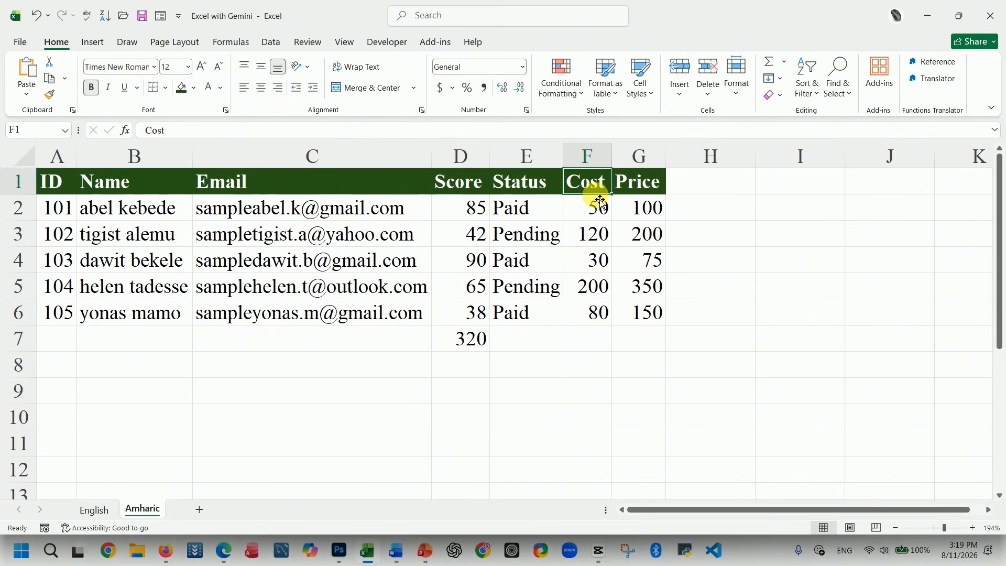
left_click(588, 340)
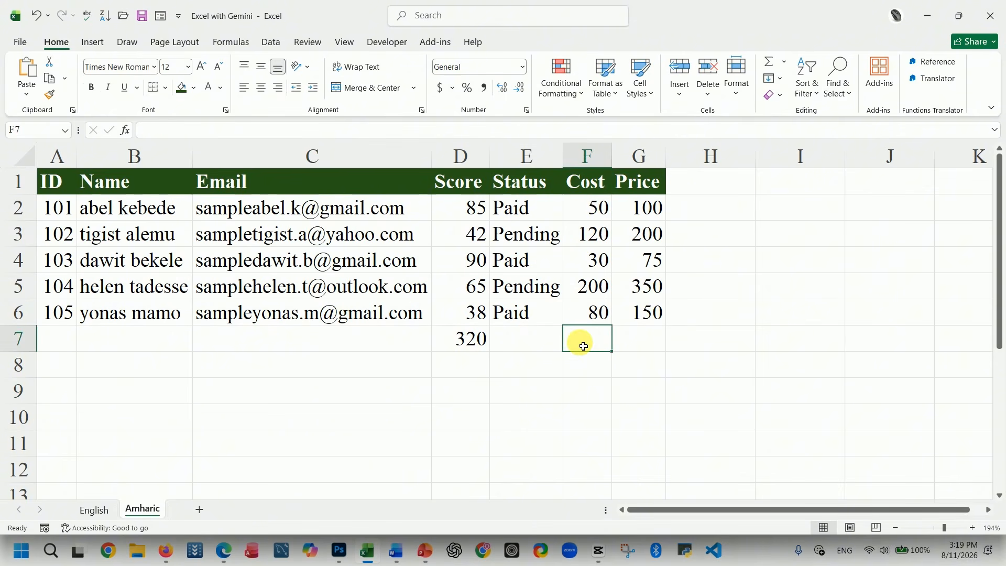
left_click(481, 346)
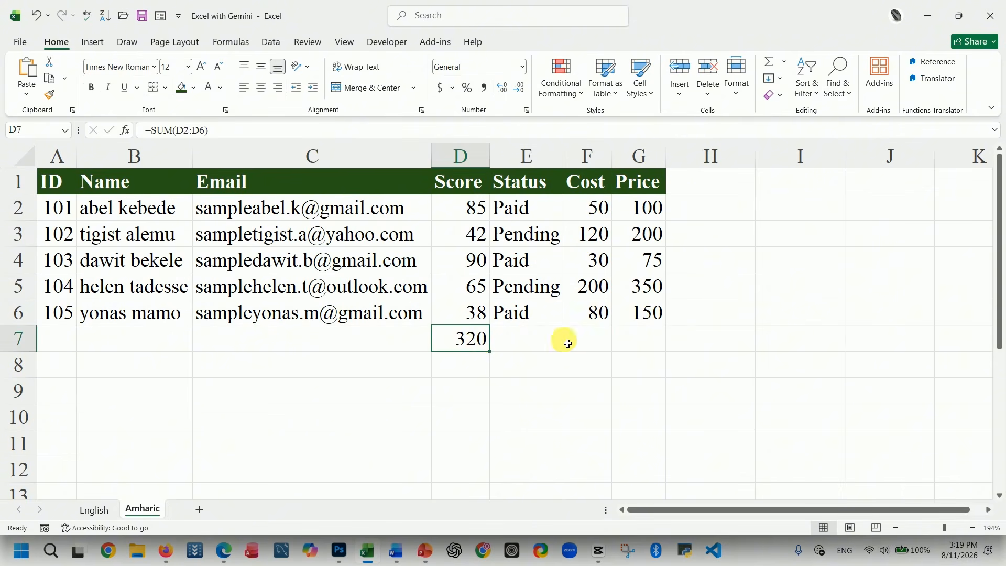
left_click(584, 342)
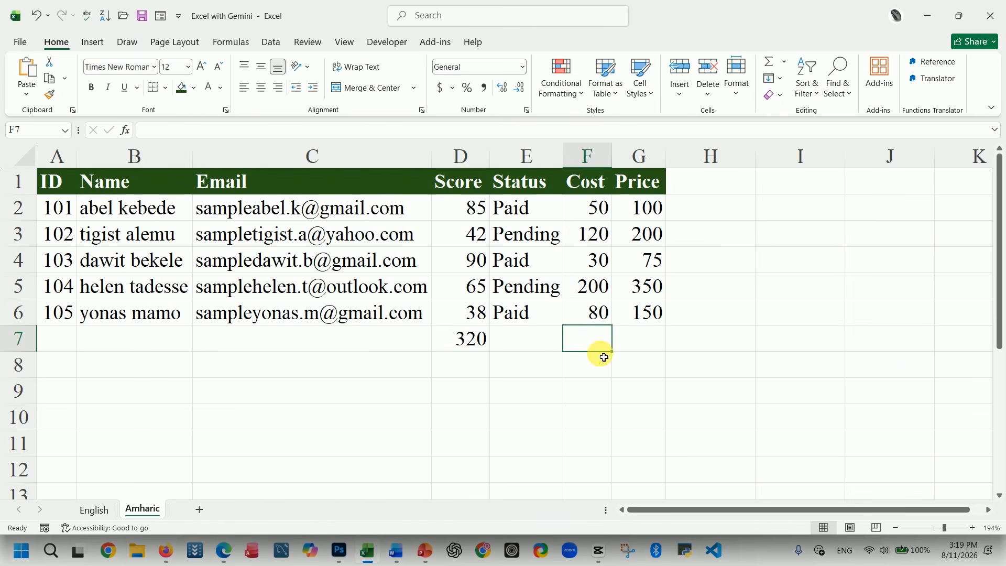
left_click(223, 550)
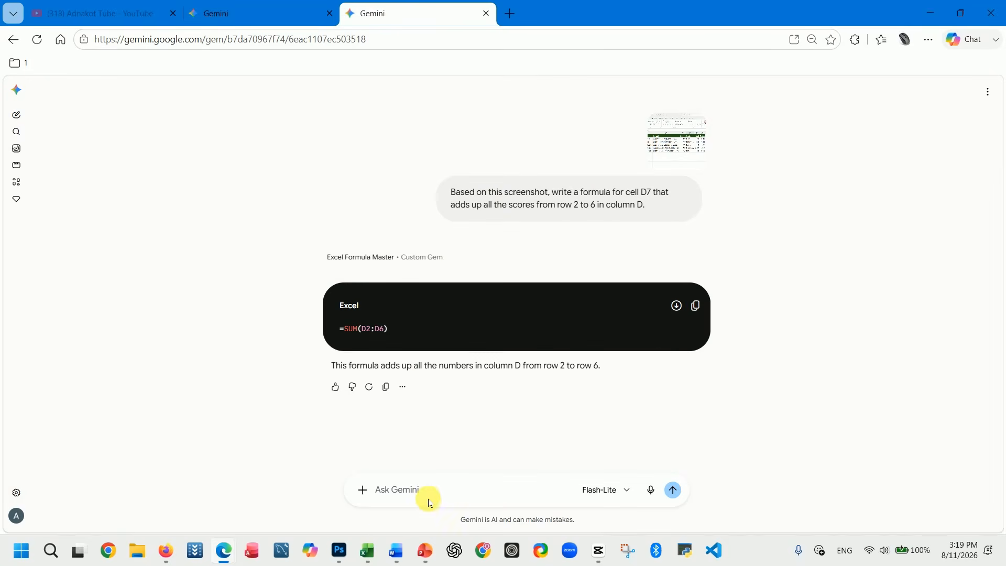
key("ctrl+v")
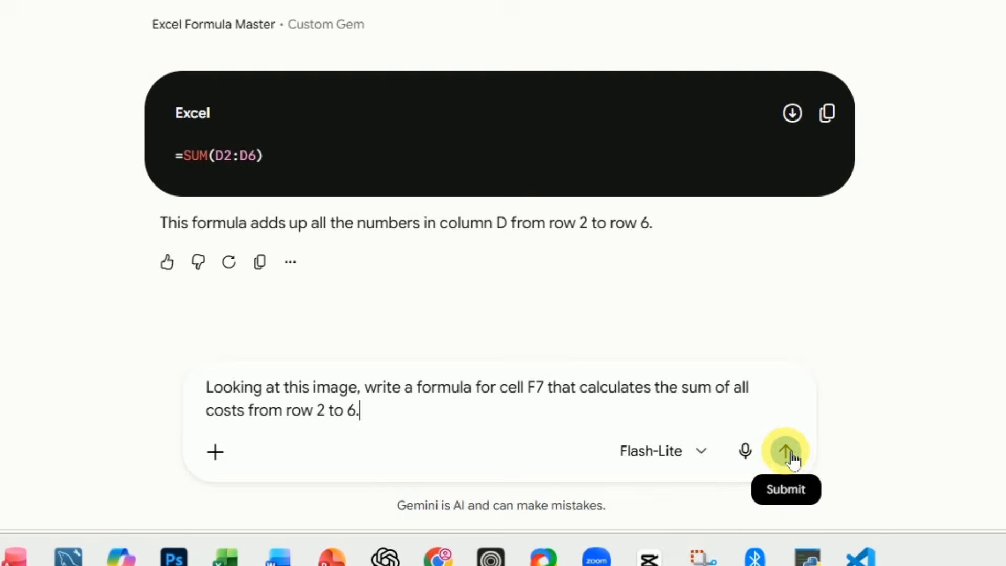
left_click(786, 451)
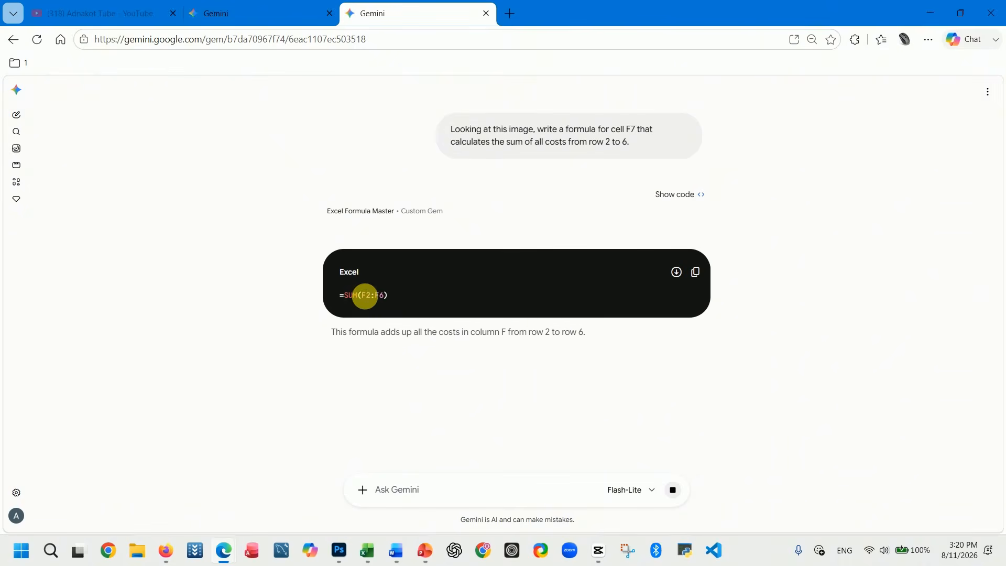
left_click(695, 272)
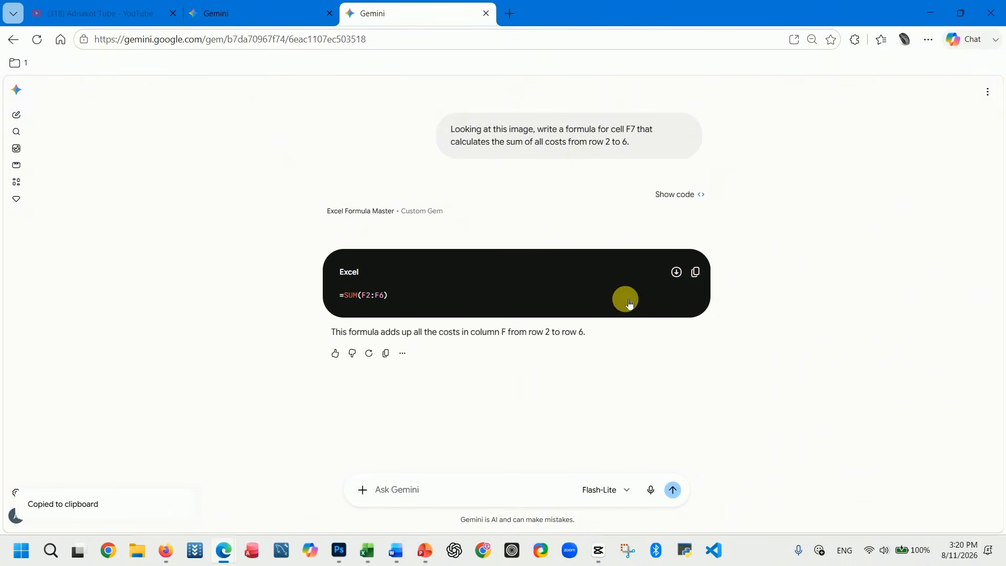
Switch to Excel, paste =SUM(F2:F6) into cell F7 of the Amharic sheet, and fill the formula across to G7 under Price.
left_click(367, 550)
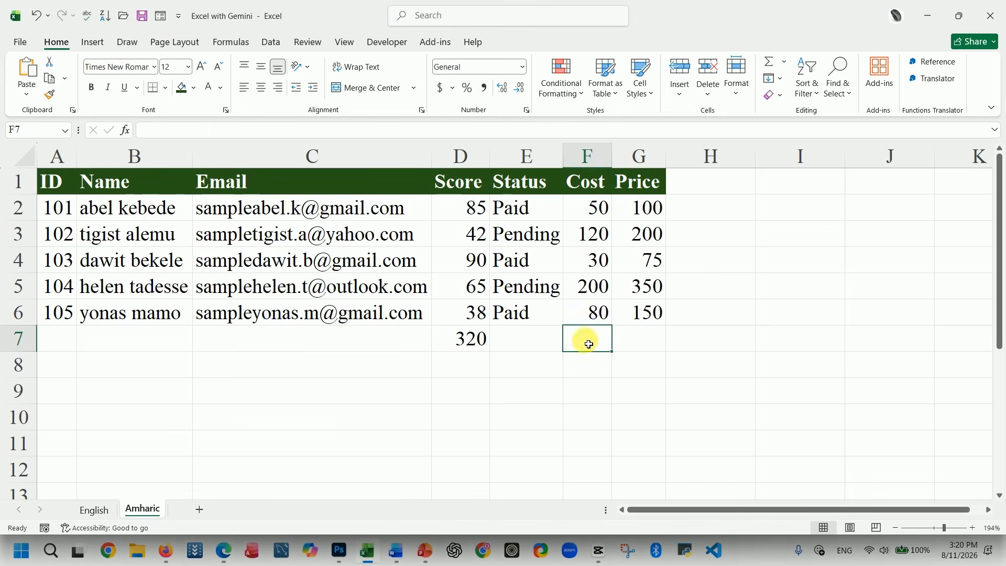
key("ctrl+v")
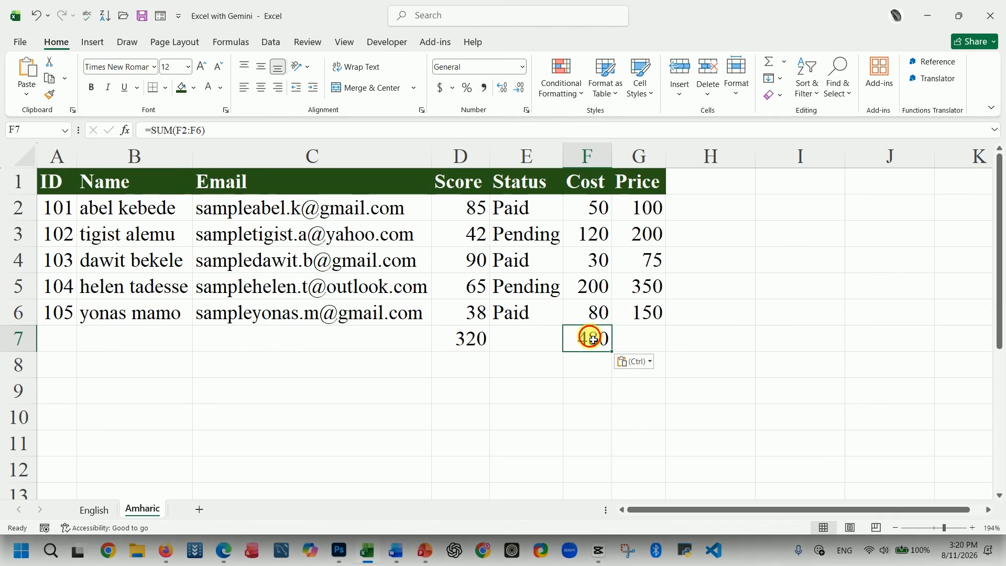
double_click(593, 340)
key("Return")
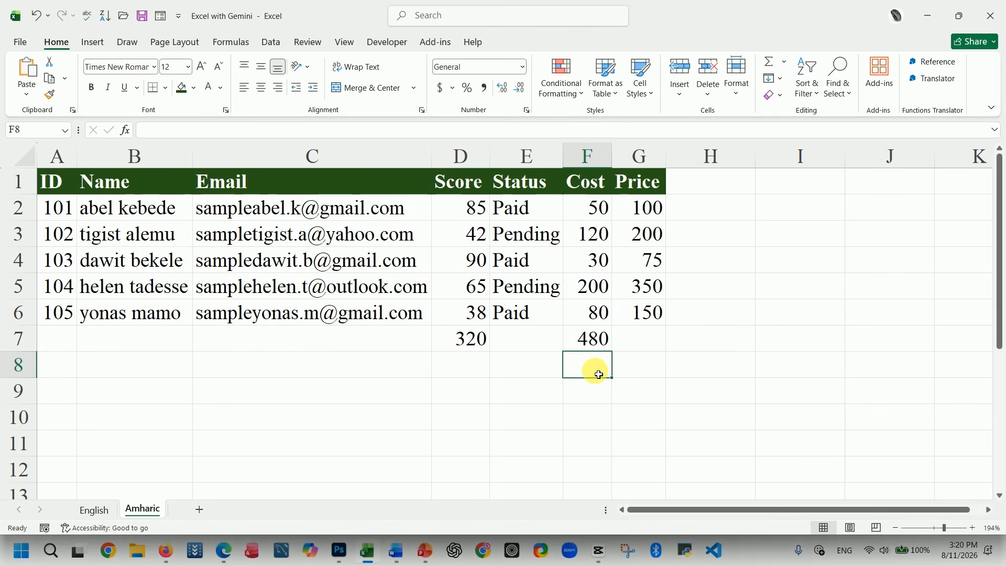
left_click(602, 346)
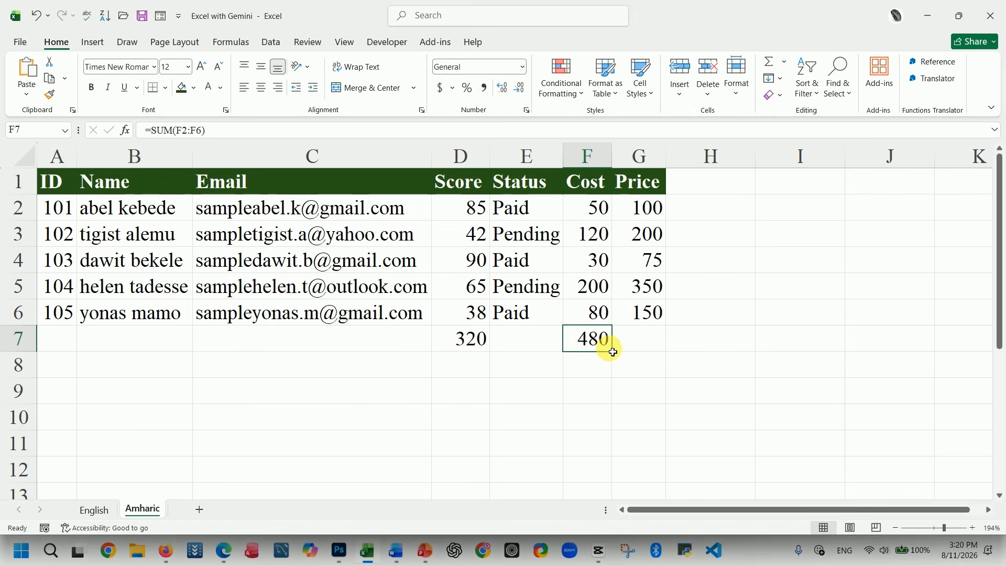
left_click_drag(614, 355, 646, 345)
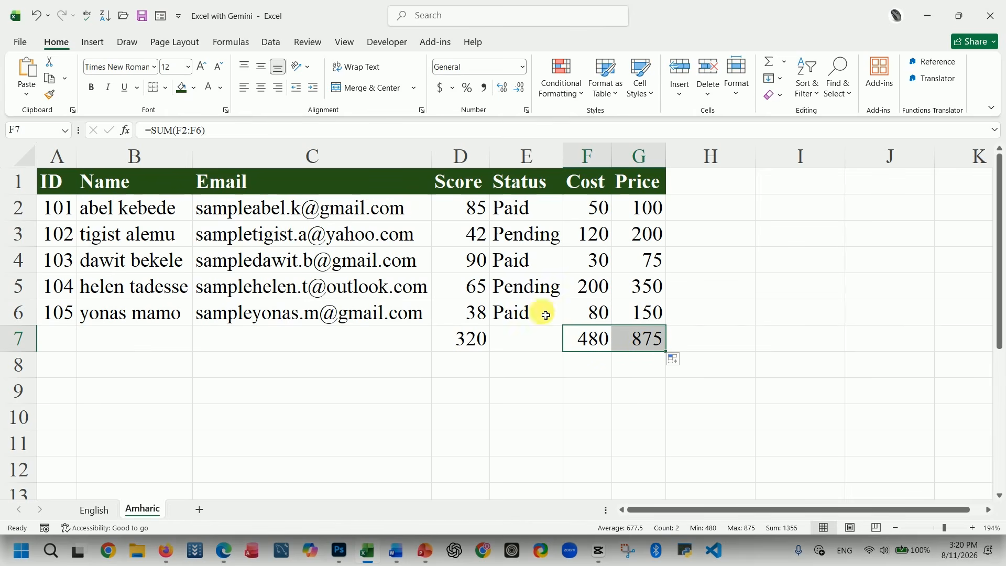
Paste the copied formula =SUM(F2:F6) into cell F7 beneath the Cost column on the English sheet.
left_click(97, 510)
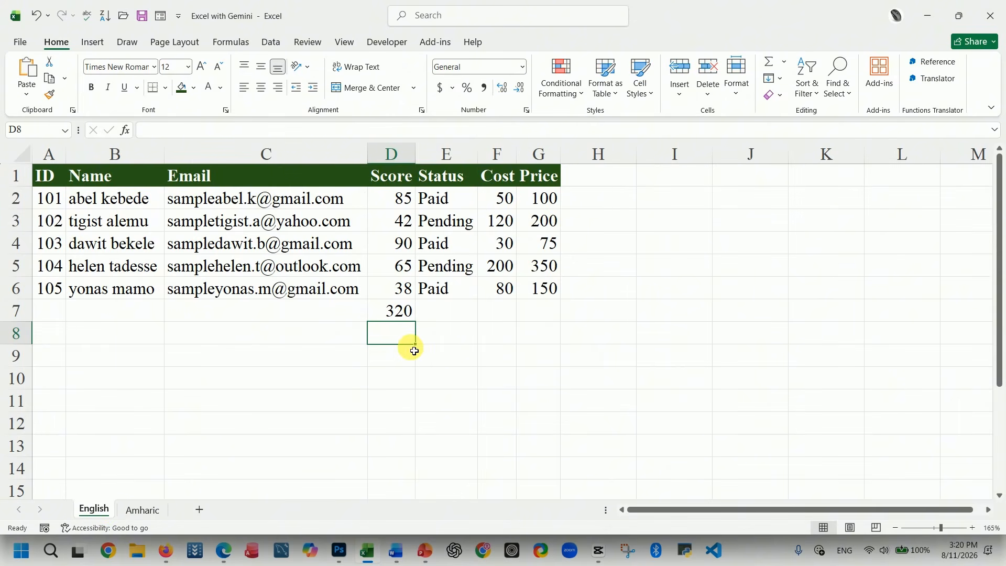
left_click(450, 311)
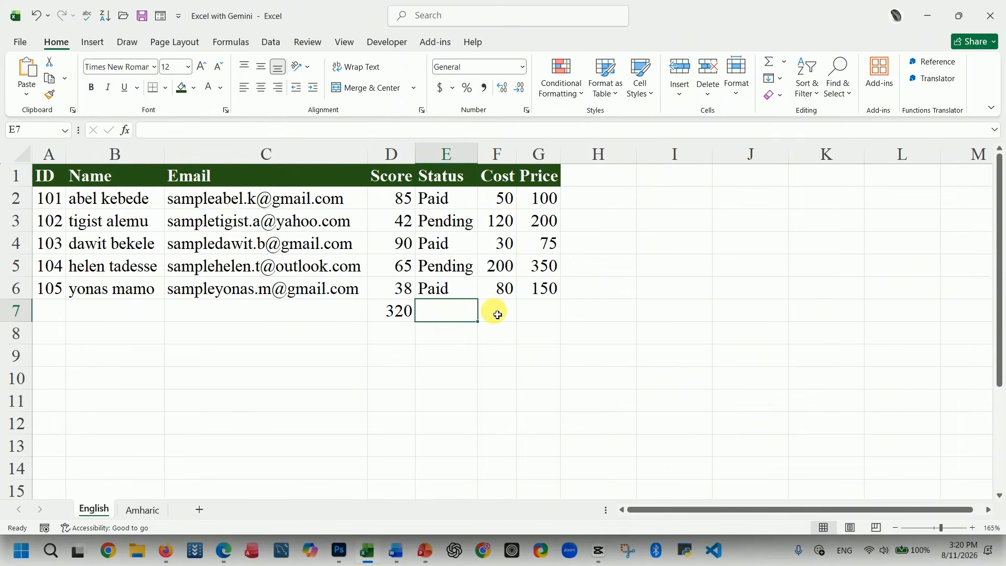
left_click(499, 314)
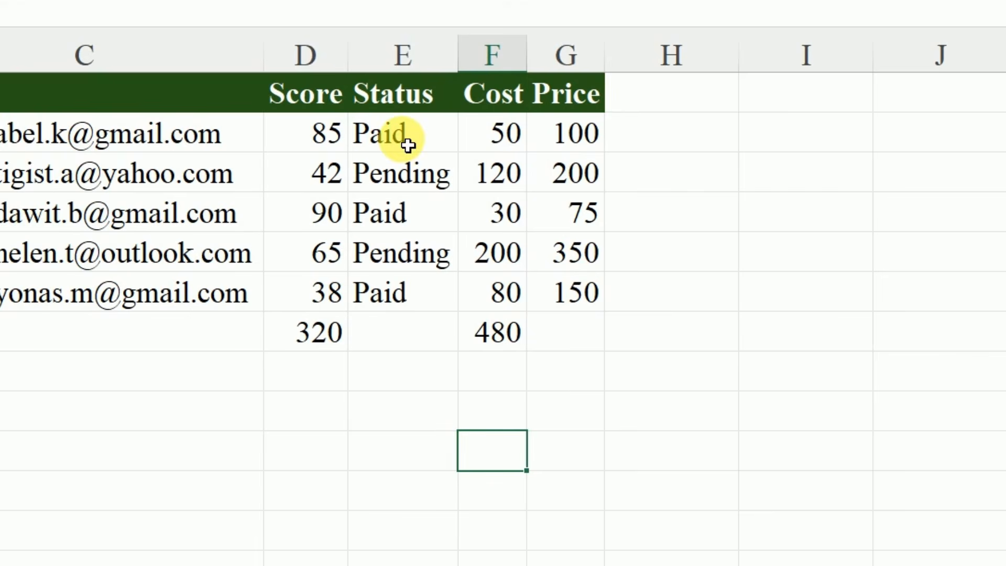
Select cell E7 beneath Status, ask Excel Formula Master in the browser for a formula counting 'Paid' in column E rows 2 to 6, and copy it.
left_click(448, 201)
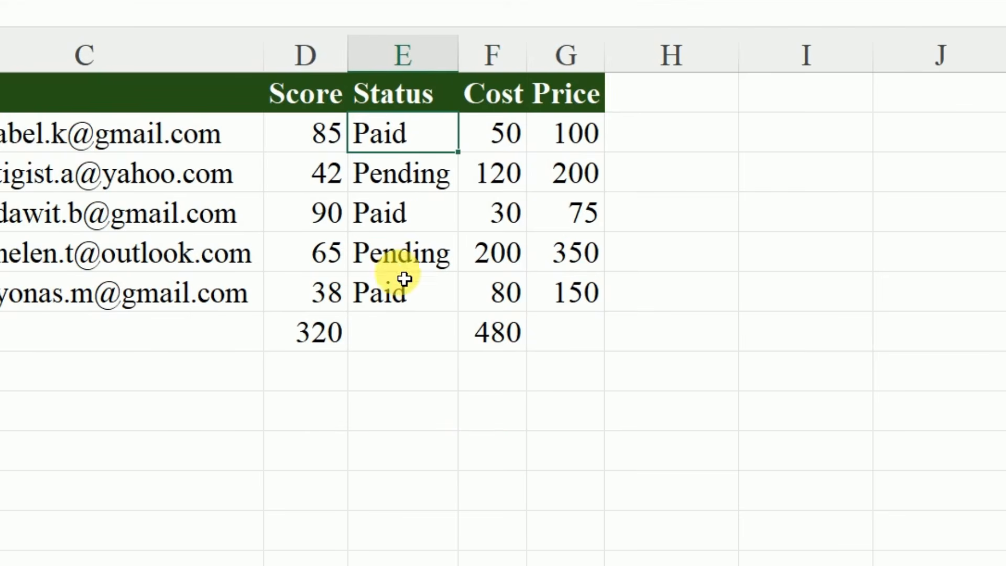
left_click(402, 144)
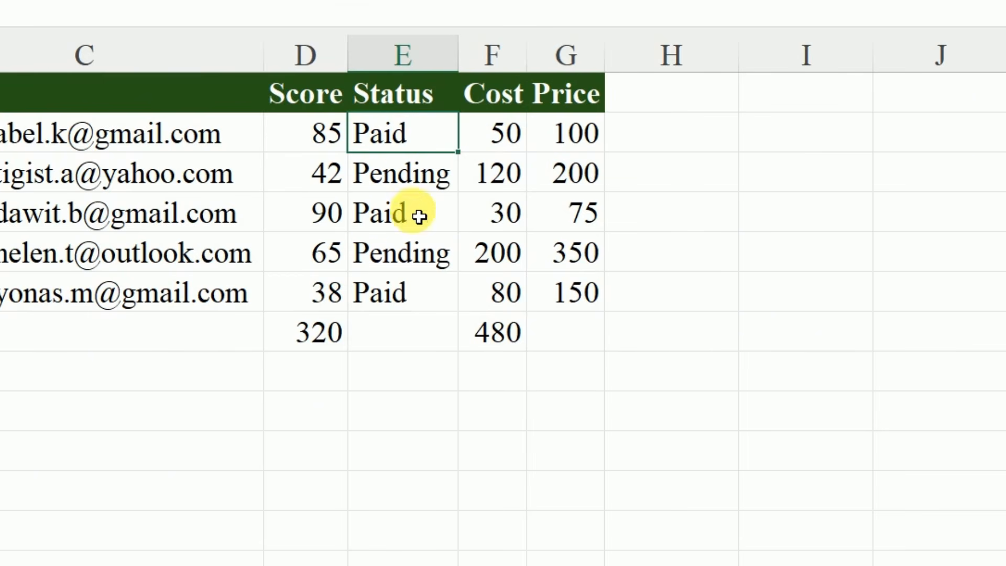
left_click(403, 349)
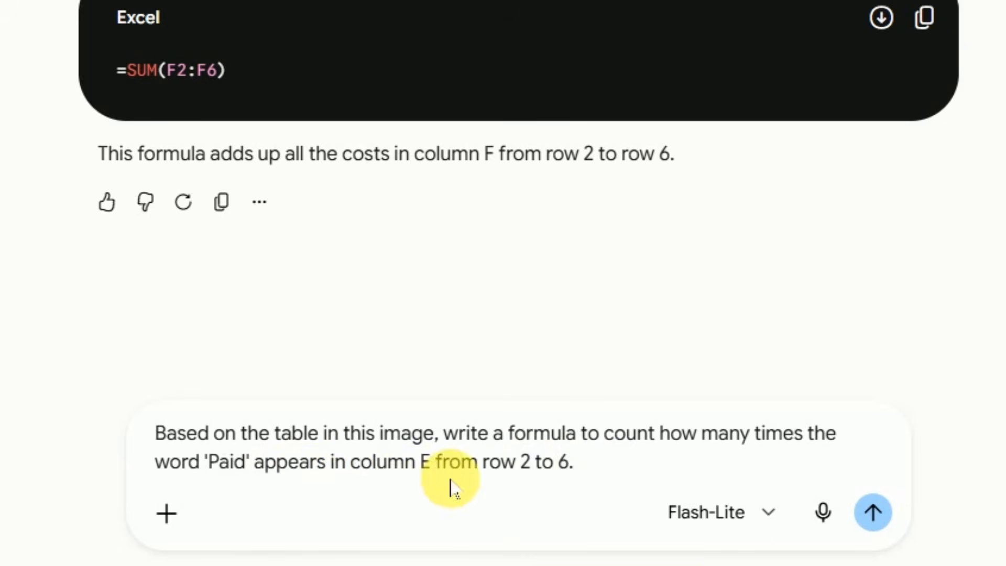
left_click(889, 525)
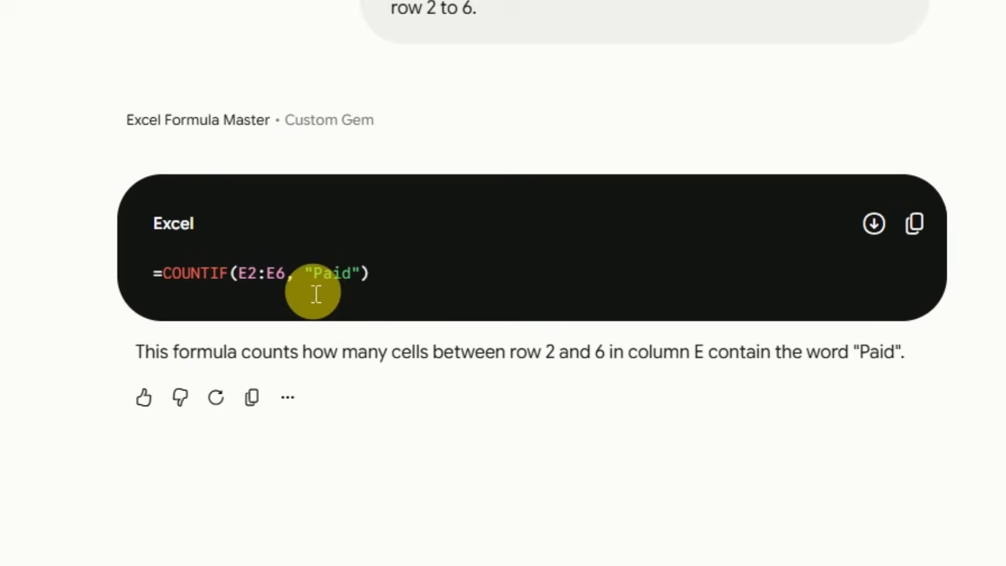
left_click(917, 226)
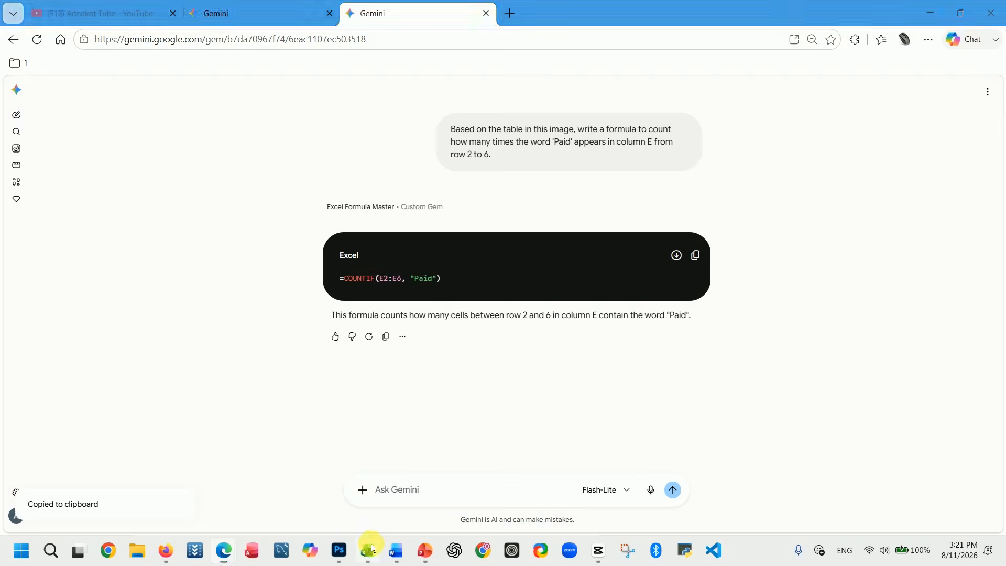
Switch to Excel, paste =COUNTIF(E2:E6, "Paid") into cell E7 of the English sheet, and inspect the range it references.
left_click(368, 550)
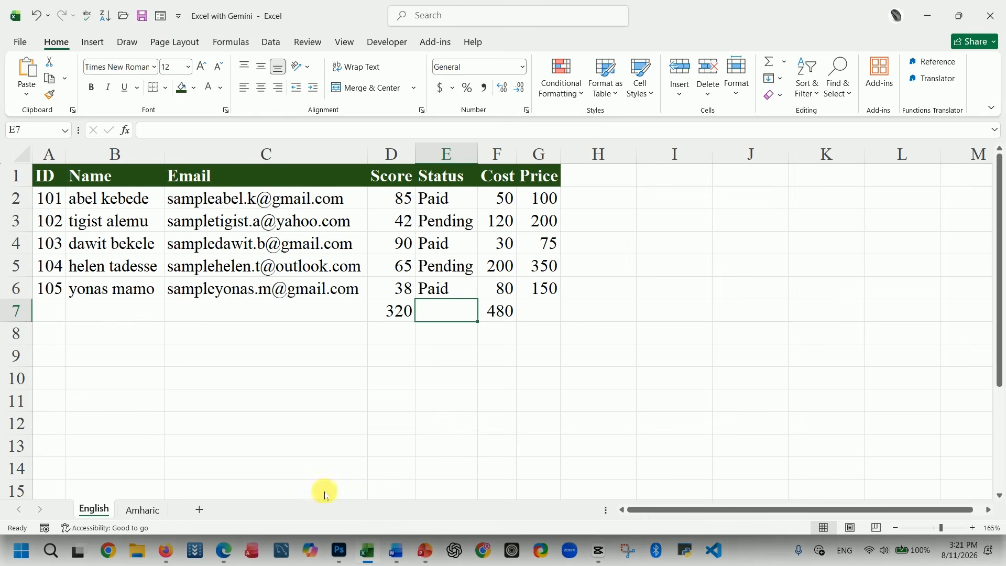
key("ctrl+v")
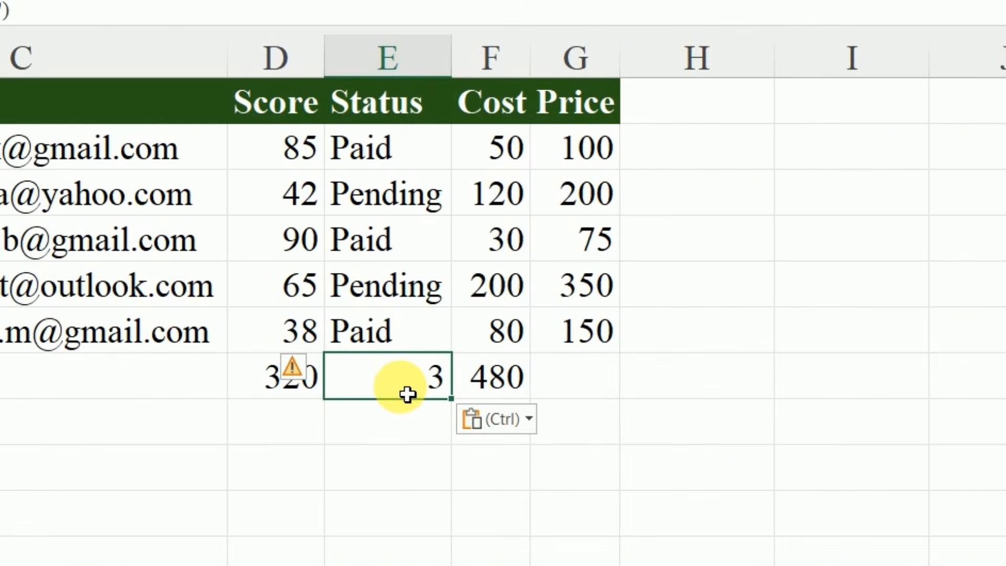
left_click(427, 498)
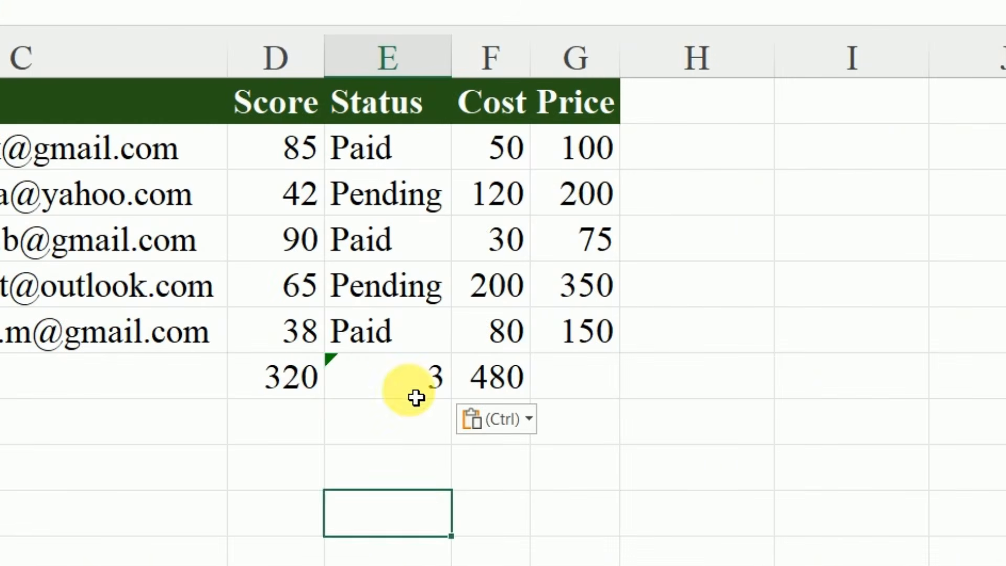
left_click(413, 375)
double_click(414, 376)
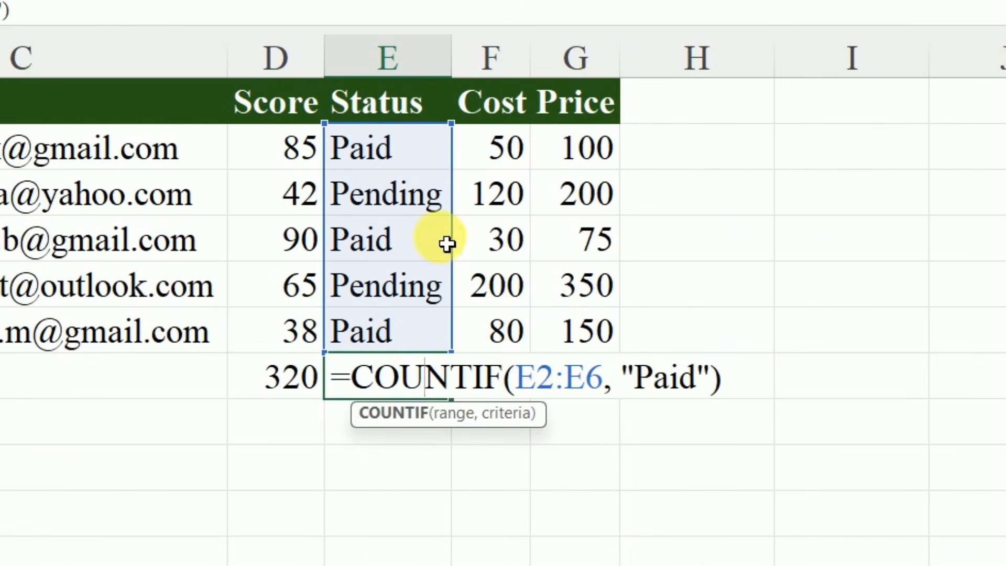
key("Return")
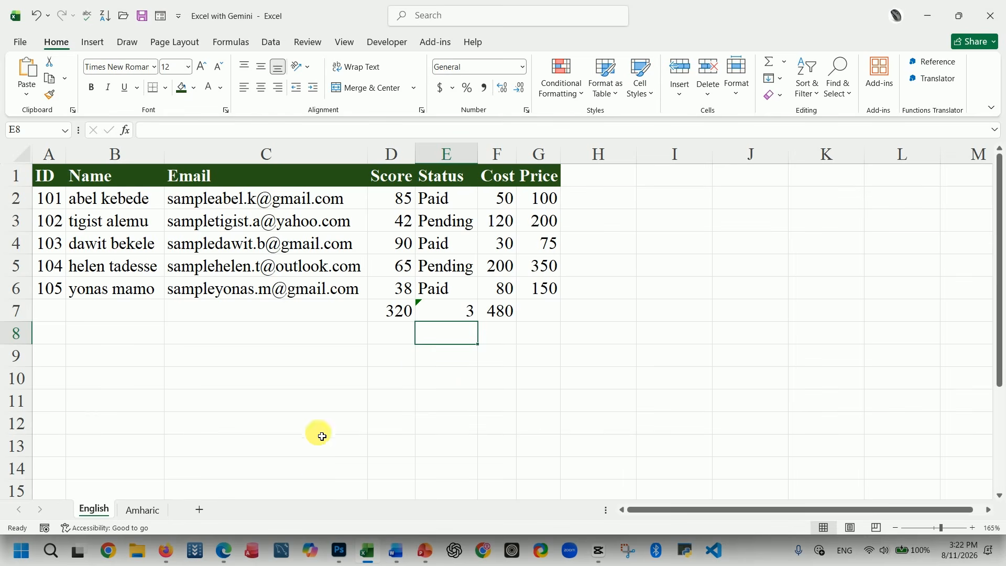
Switch to the Amharic Gem in the browser, ask in Amharic for a formula counting 'Paid' in E2 to E6, and copy the formula.
left_click(224, 550)
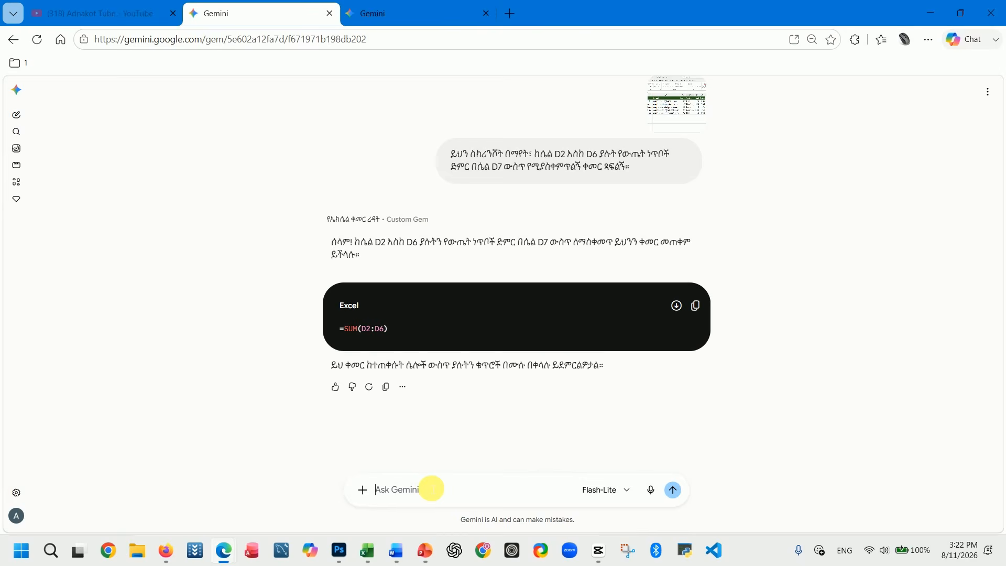
key("ctrl+v")
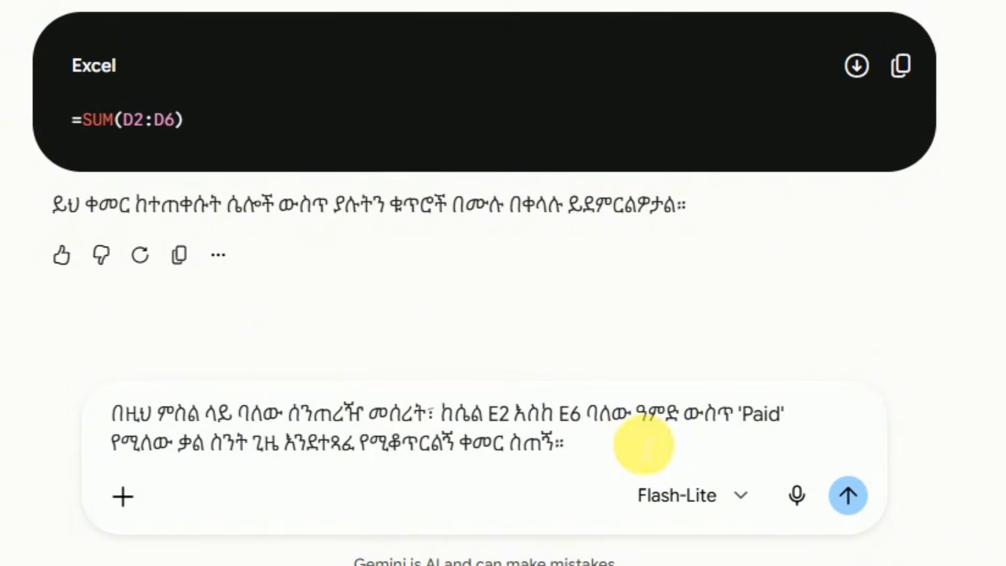
left_click(854, 486)
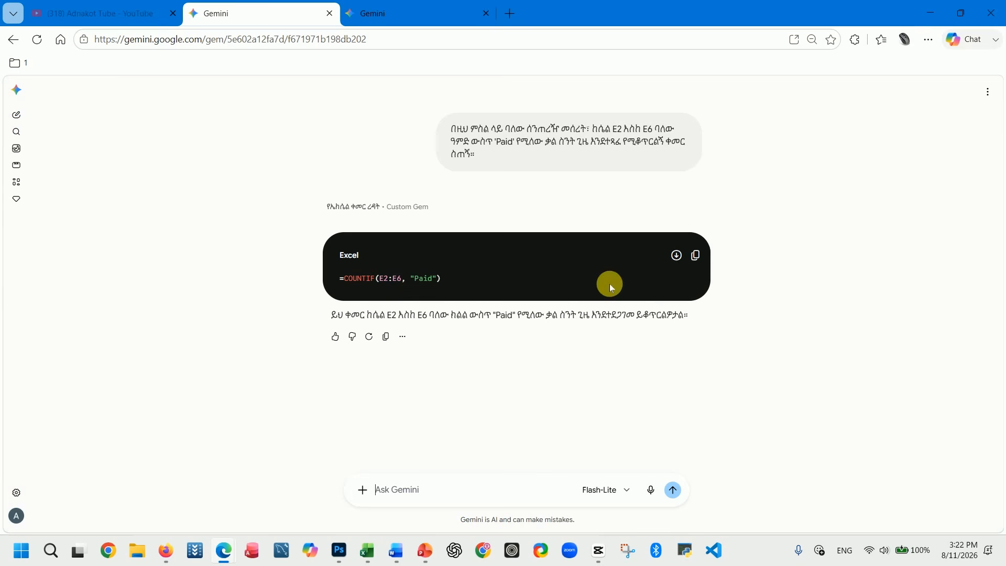
left_click(695, 257)
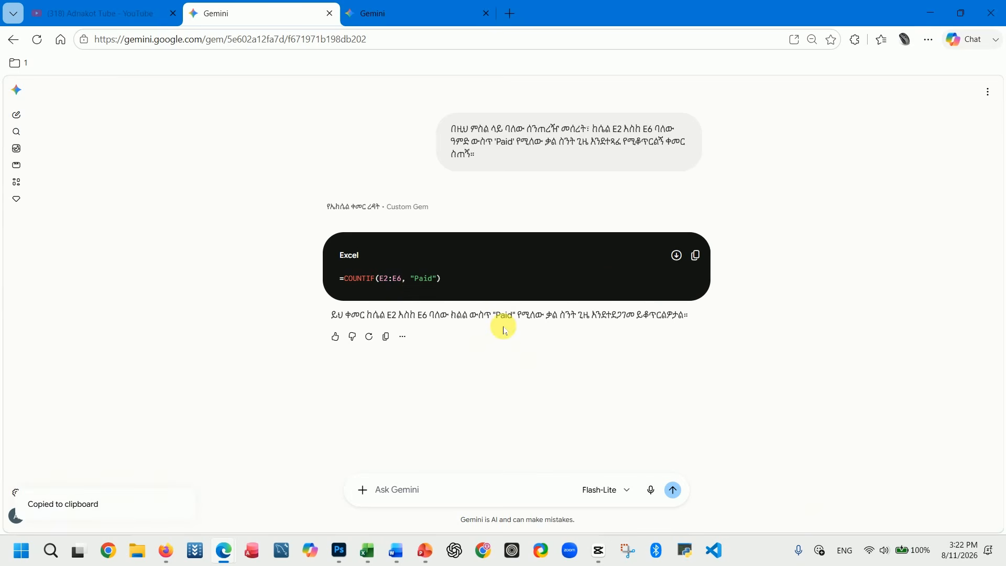
Switch to Excel and paste =COUNTIF(E2:E6, "Paid") into cell E7 beneath Status on the Amharic sheet.
key("alt+Tab")
left_click(142, 509)
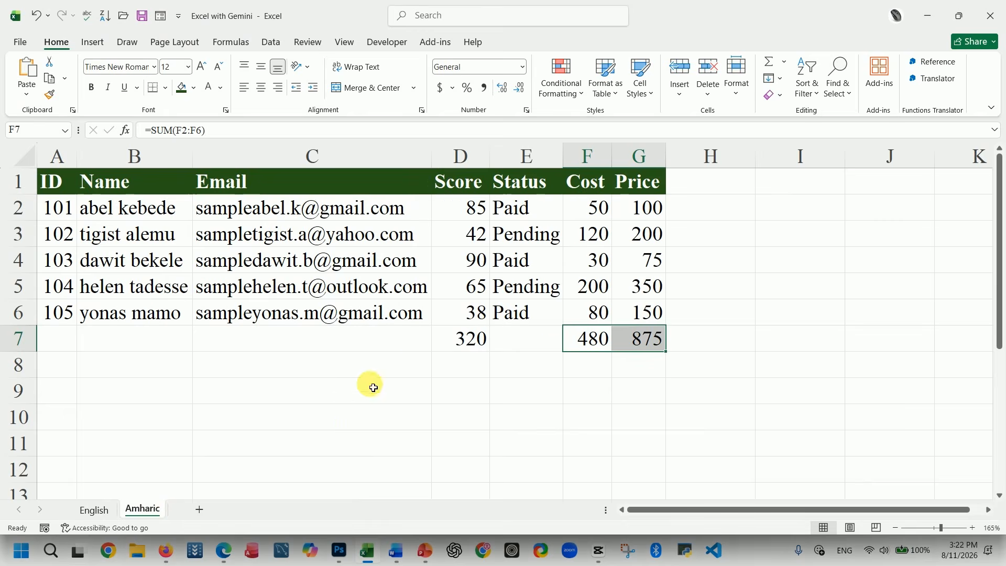
left_click(545, 344)
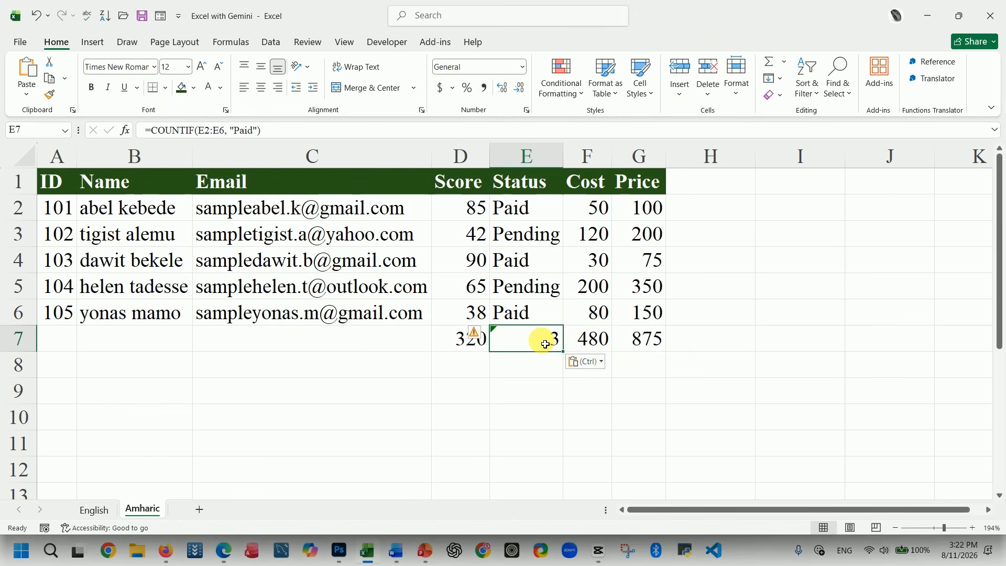
left_click(551, 391)
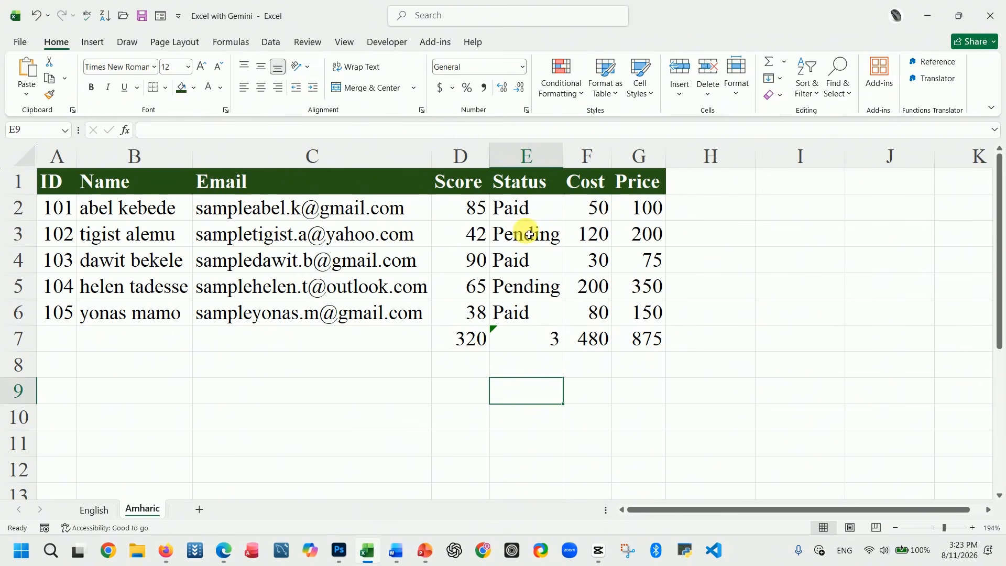
Select scores D2:D6, return to the English sheet, and get and copy an IF formula from Excel Formula Master returning 'Pass' for D2 scores of 50 or higher, otherwise 'Fail'.
left_click(483, 217)
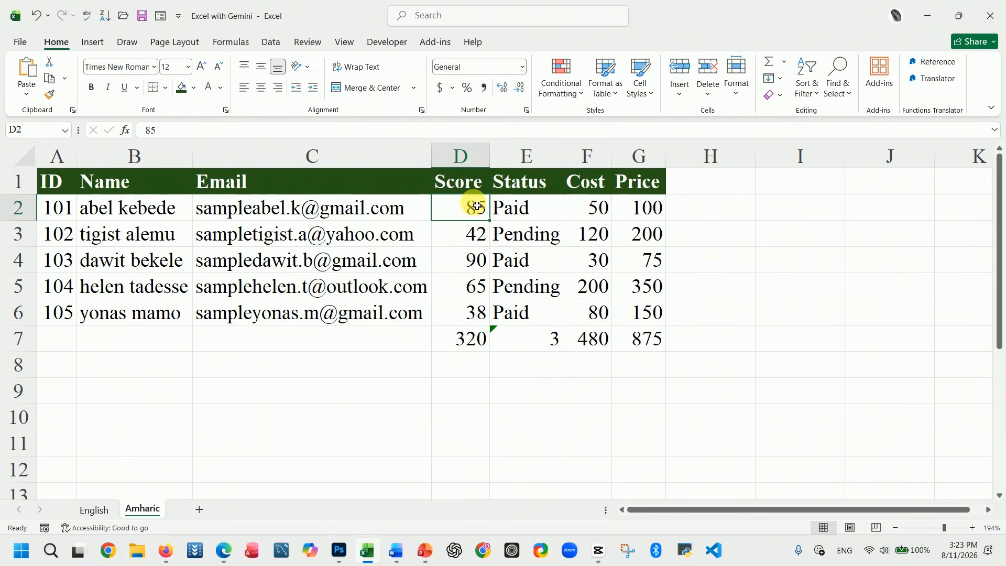
left_click_drag(476, 212, 472, 316)
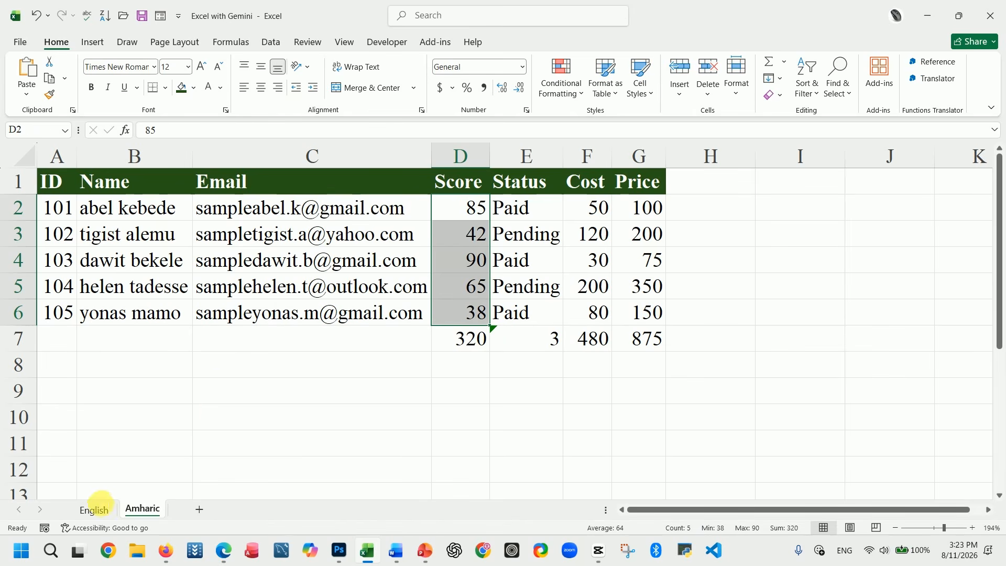
left_click(95, 510)
left_click(423, 491)
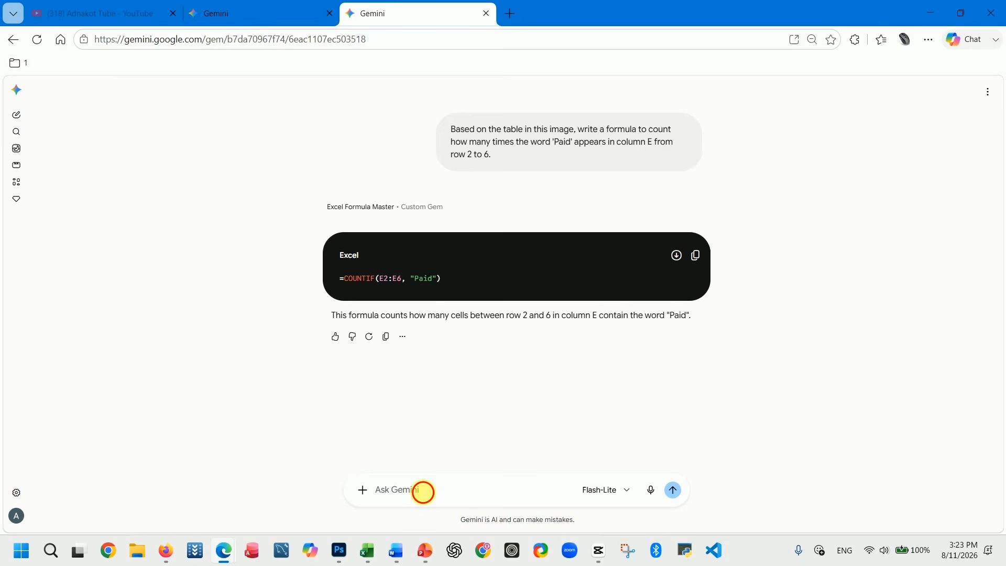
key("ctrl+v")
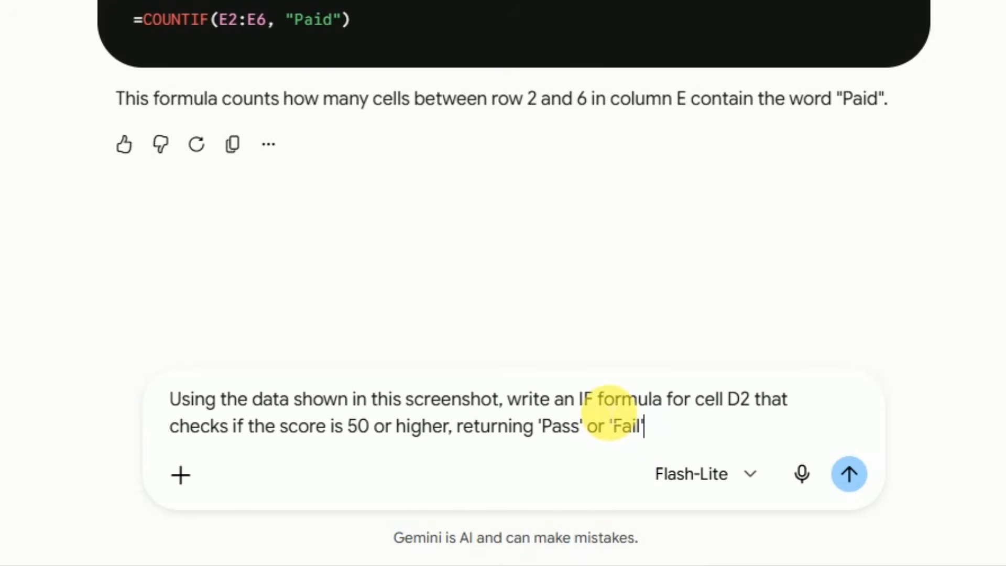
left_click(849, 473)
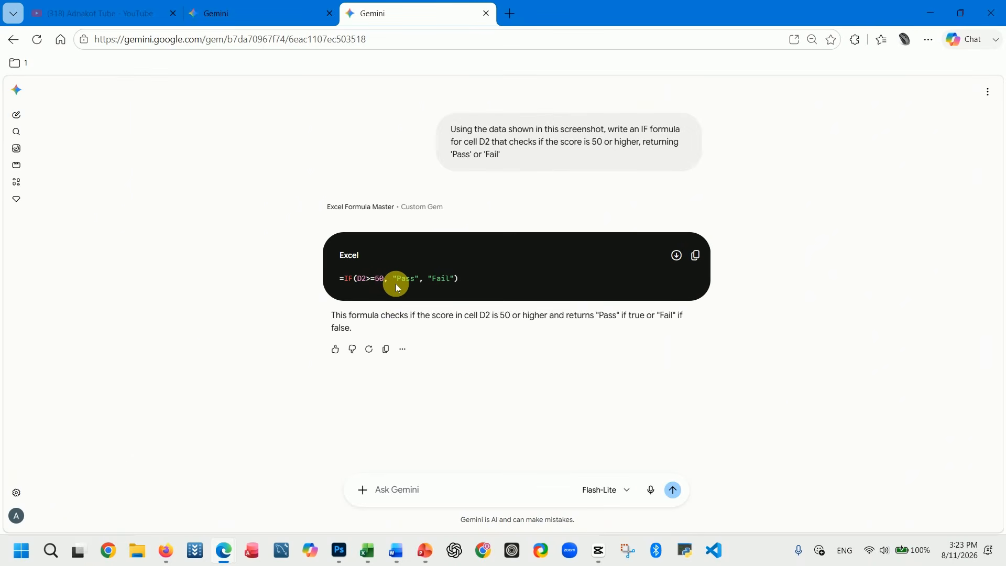
left_click(695, 256)
Return to Excel, paste =IF(D2>=50, "Pass", "Fail") into cell H2 of the English sheet, and fill it down to H6.
left_click(930, 13)
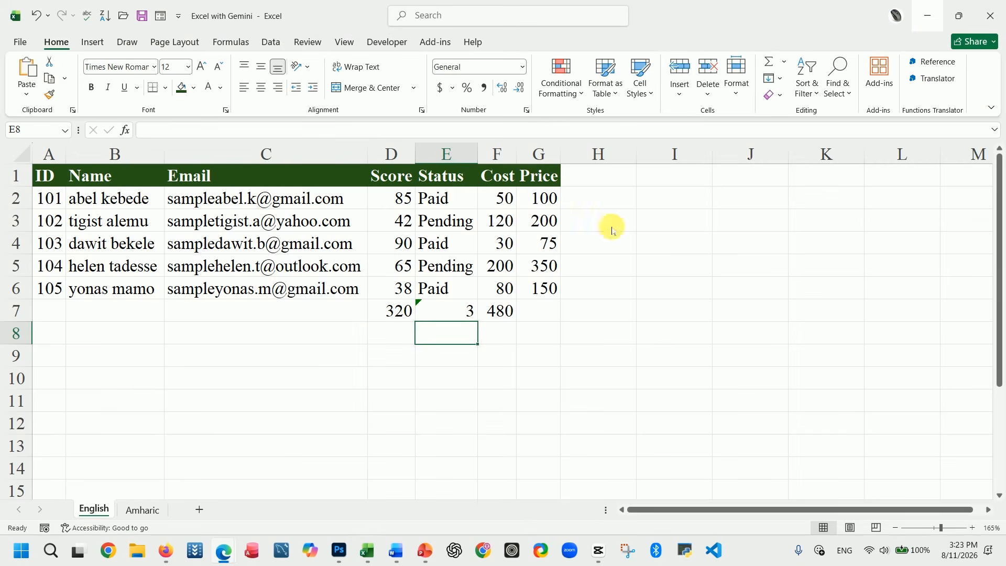
left_click(598, 202)
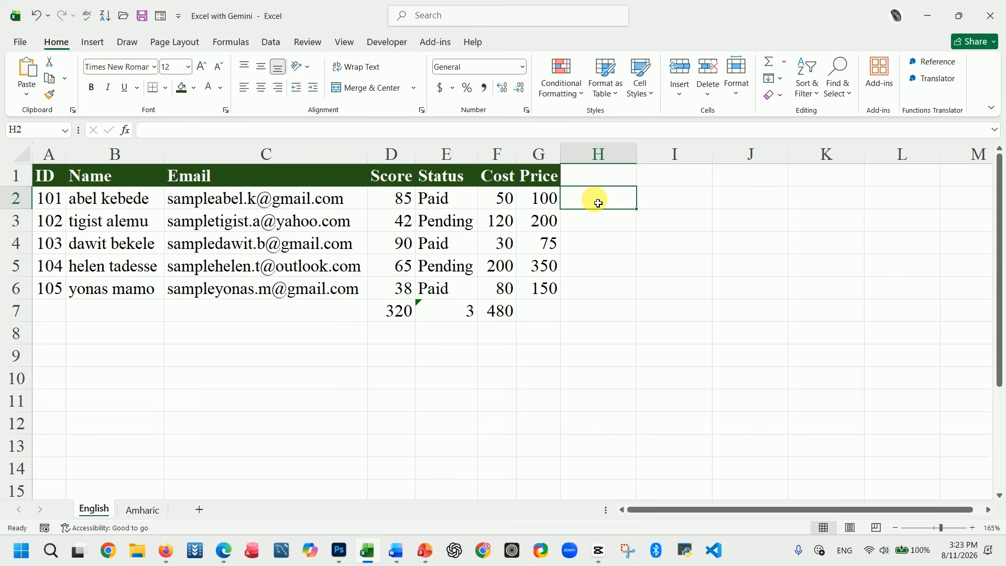
key("ctrl+v")
double_click(626, 199)
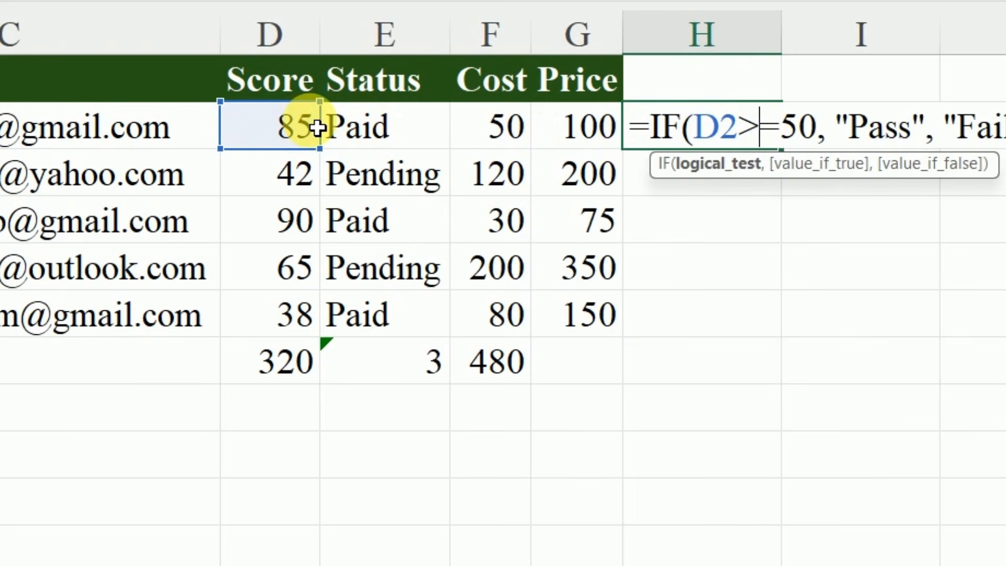
key("Return")
left_click(770, 140)
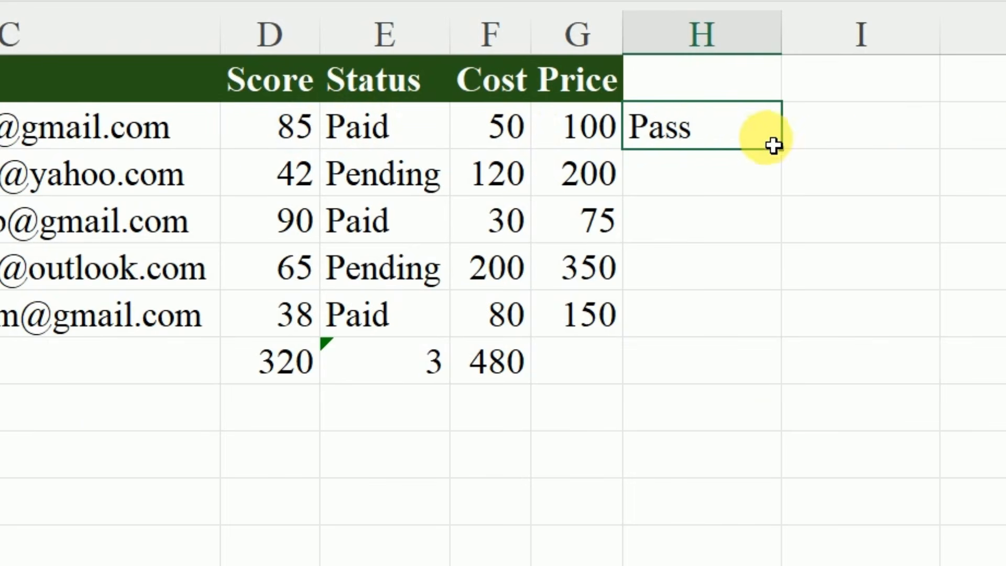
left_click_drag(787, 154, 787, 333)
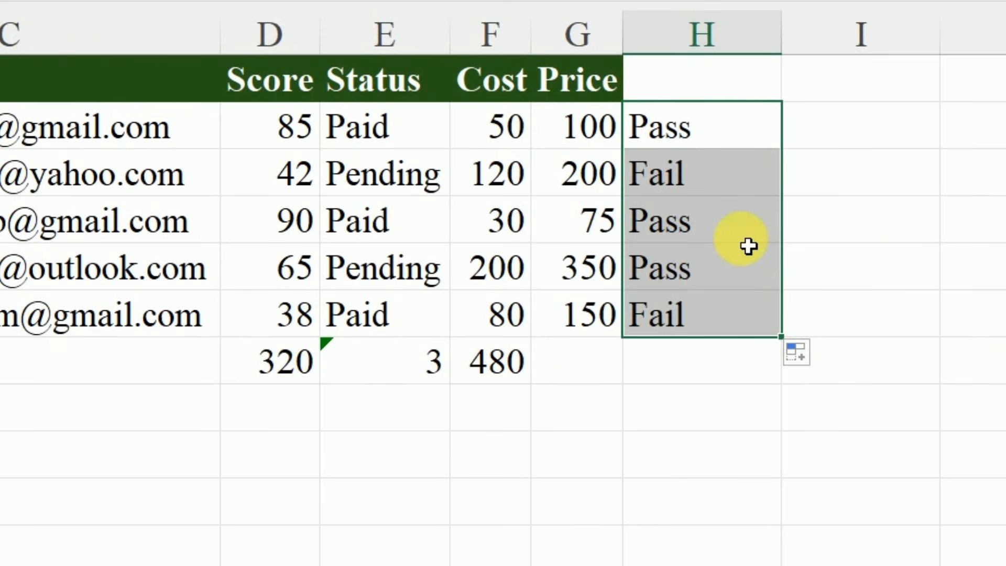
Inspect the filled IF formulas in cells H3 and H6 to check which score cells they reference.
left_click(718, 186)
double_click(741, 183)
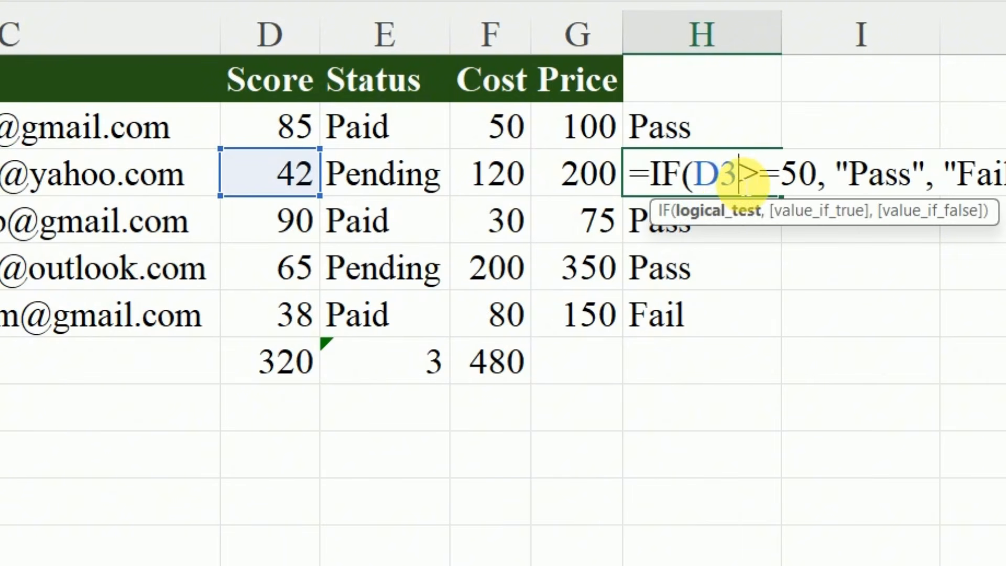
key("Escape")
left_click(684, 317)
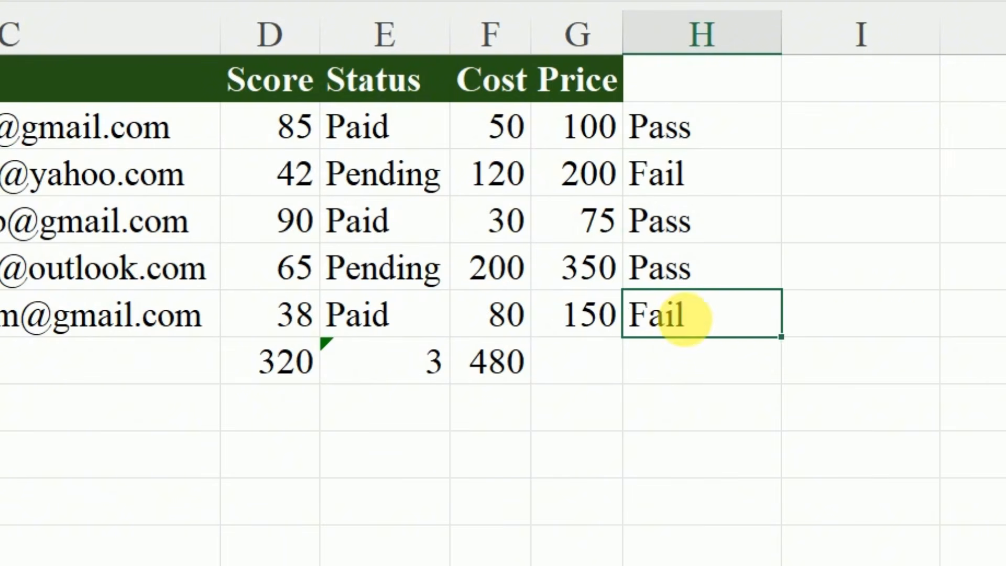
double_click(691, 315)
key("Escape")
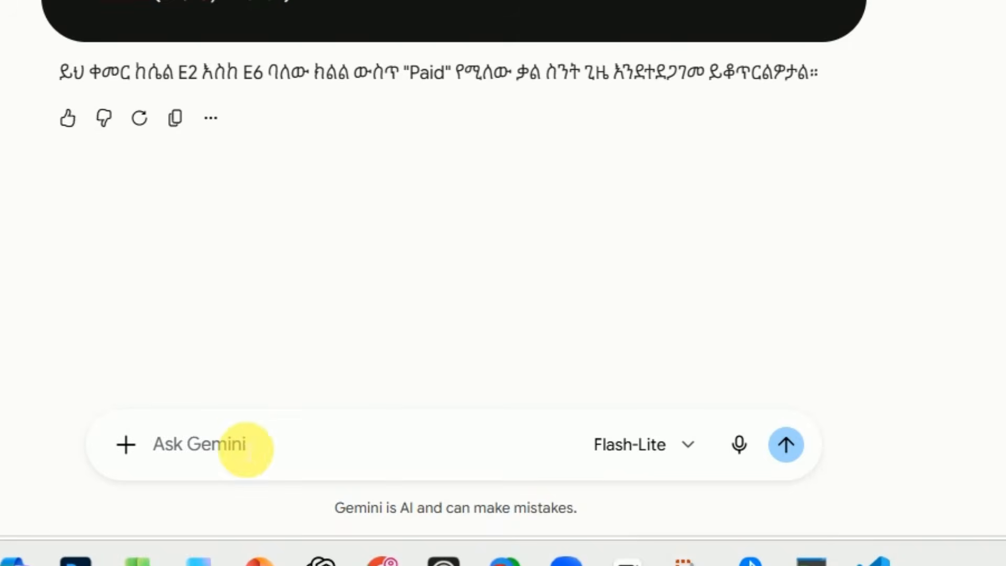
Ask the Amharic Gem in the browser for a 'Pass' or 'Fail' formula testing D2 for 50 or higher, removing the word IF from the prompt, and copy the formula.
key("ctrl+v")
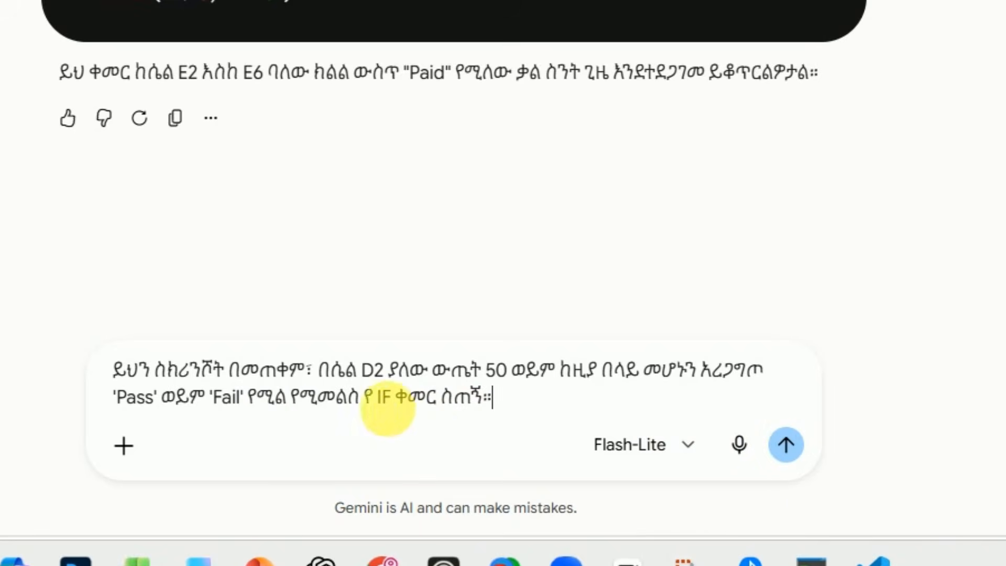
left_click(397, 409)
key("BackSpace")
key("BackSpace")
key("BackSpace")
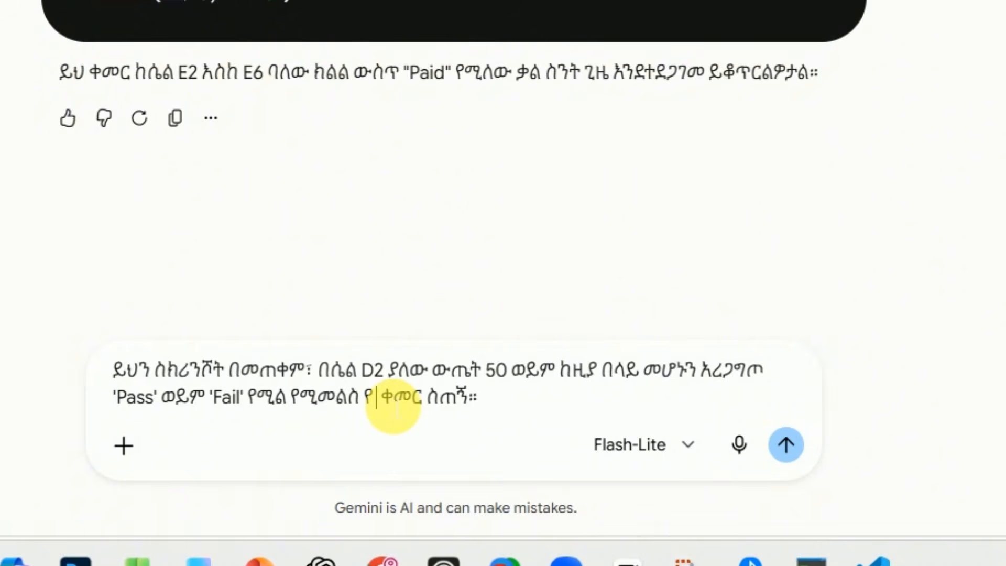
key("BackSpace")
key("BackSpace")
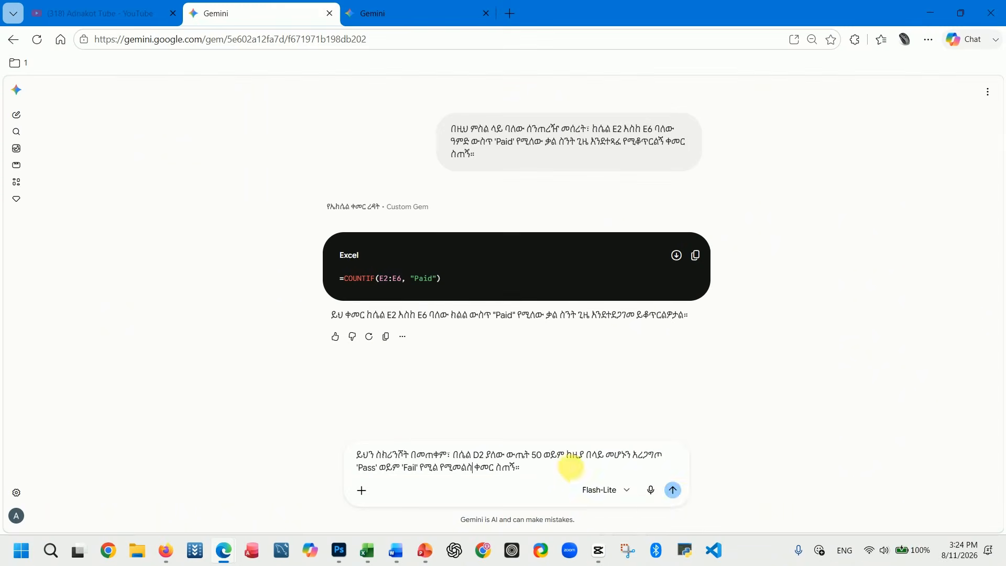
left_click(675, 492)
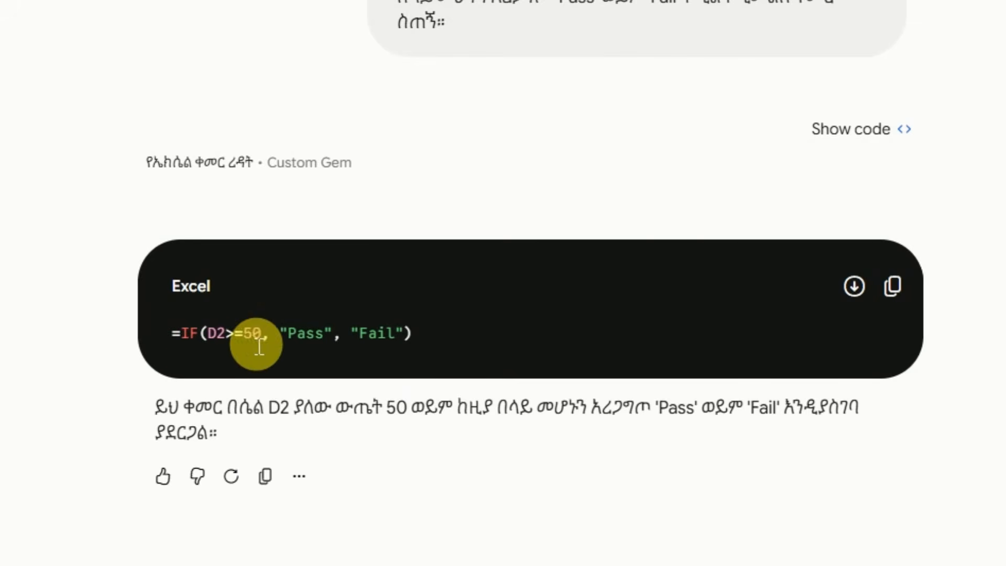
left_click(901, 295)
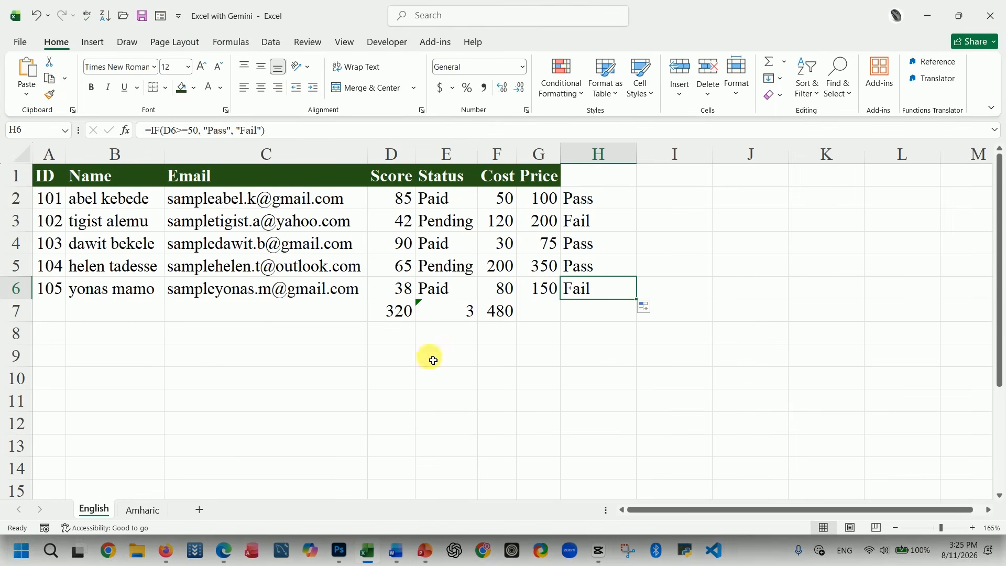
Paste =IF(D2>=50, "Pass", "Fail") into cell H2 of the Amharic sheet in Excel and fill it down to H6.
left_click(157, 509)
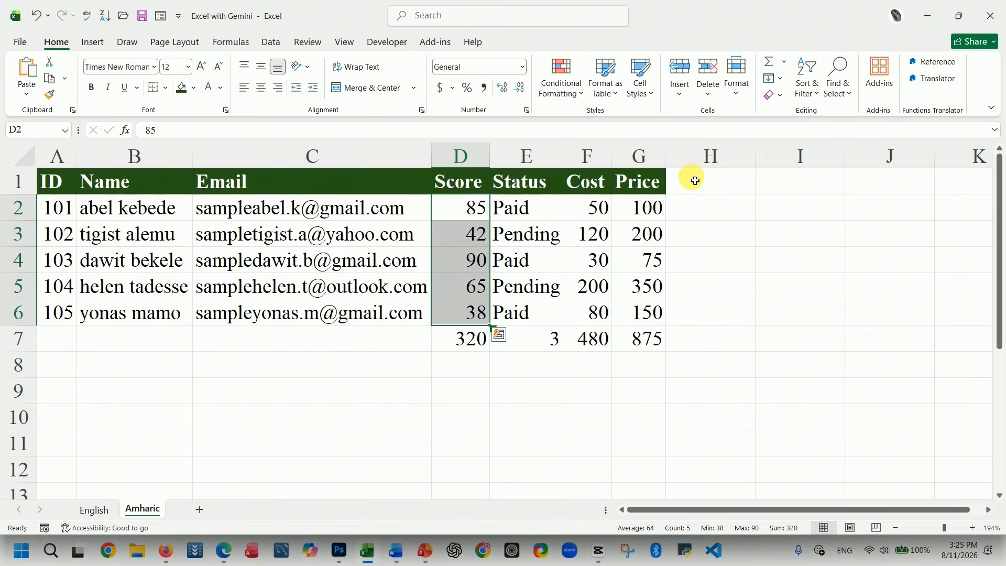
left_click(703, 206)
key("ctrl+v")
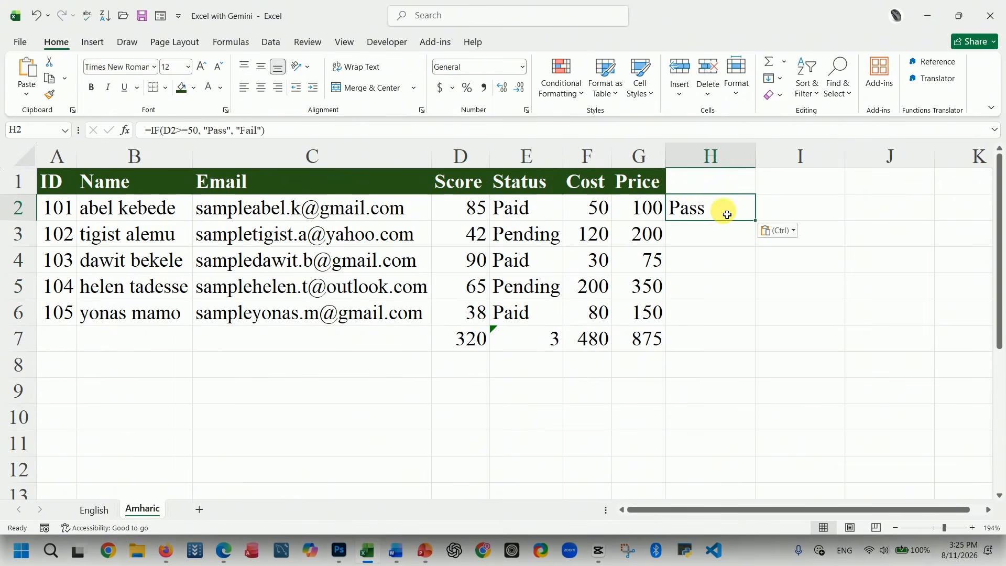
left_click_drag(757, 222, 750, 325)
left_click(738, 388)
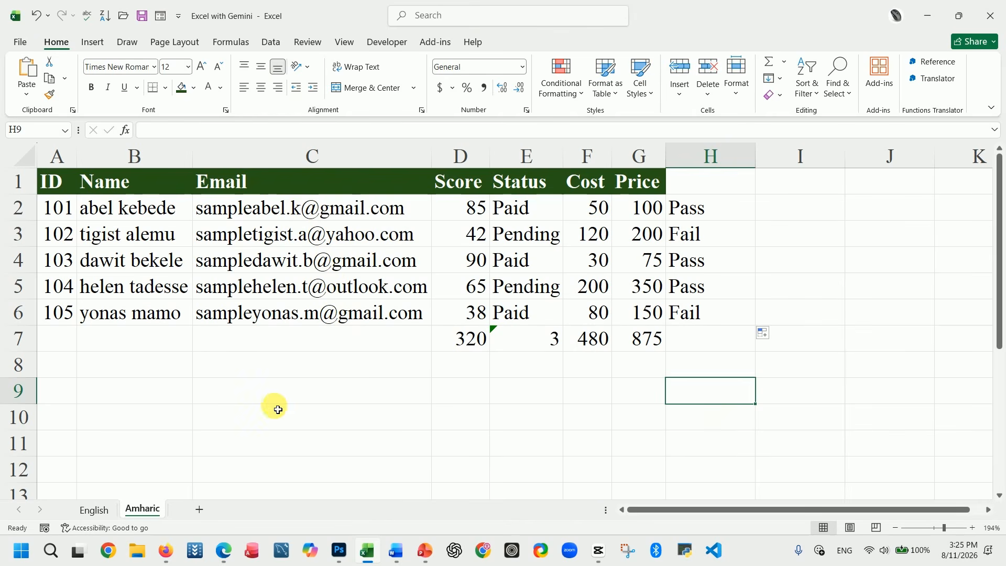
In the browser, ask the English Gem for a formula extracting only the domain name (like gmail.com) from C2, and copy the formula.
left_click(97, 509)
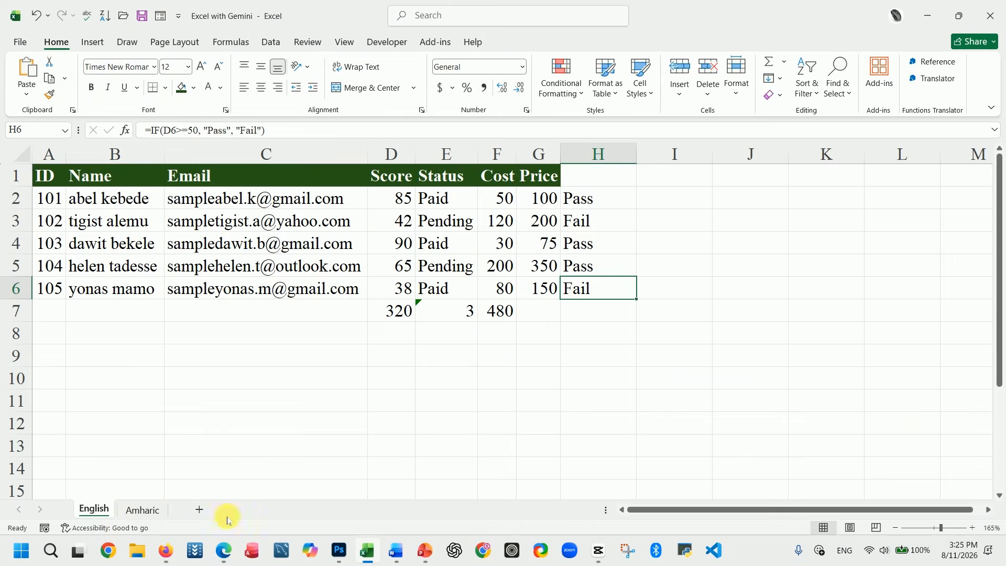
left_click(224, 550)
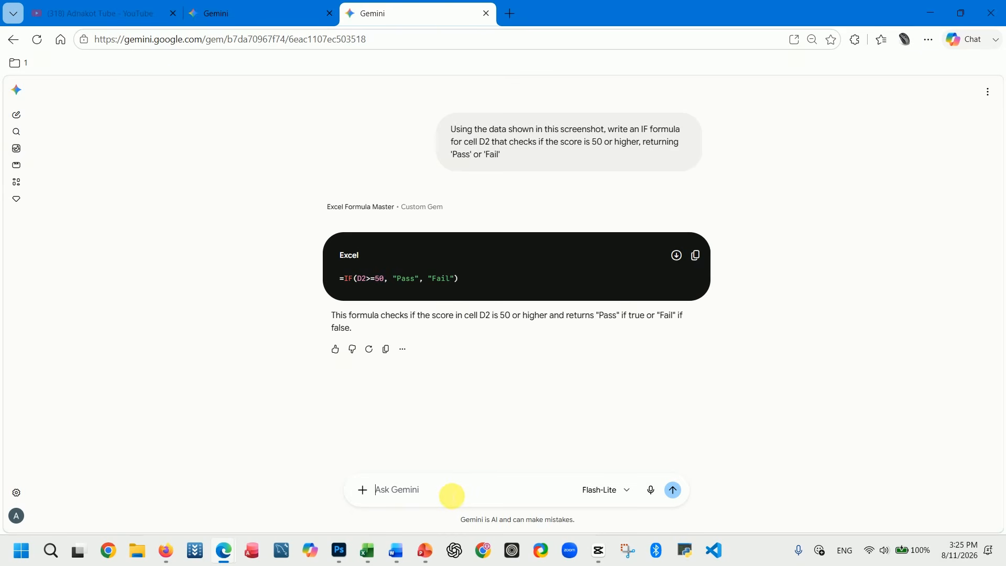
key("ctrl+v")
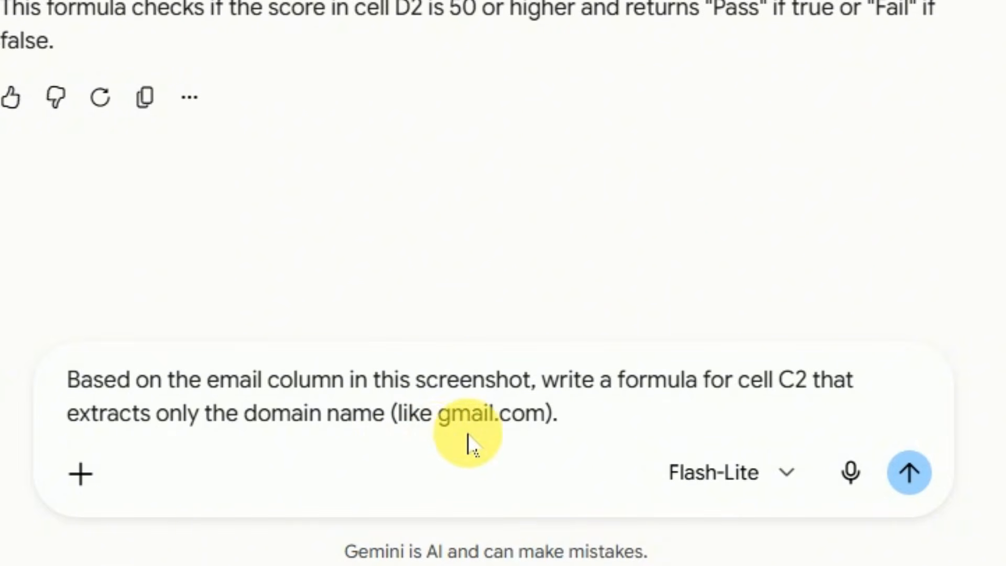
left_click(909, 473)
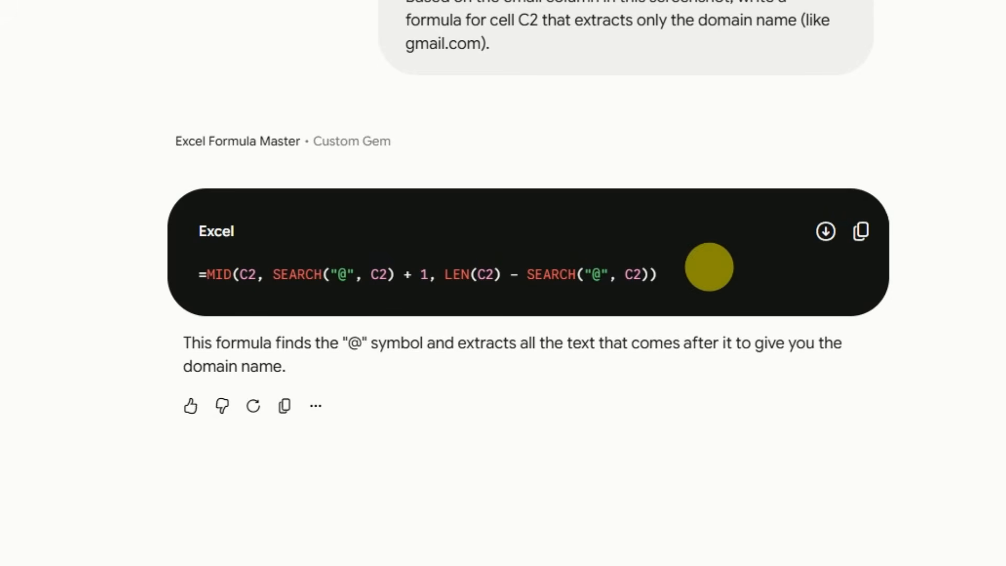
left_click(862, 230)
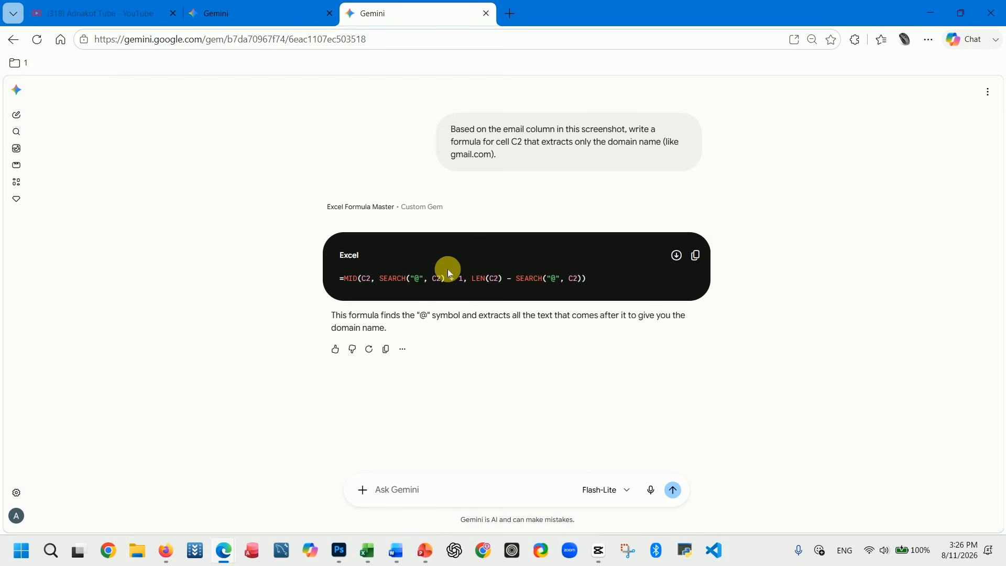
Return to Excel and insert a blank column before the Score column on the English sheet.
left_click(925, 11)
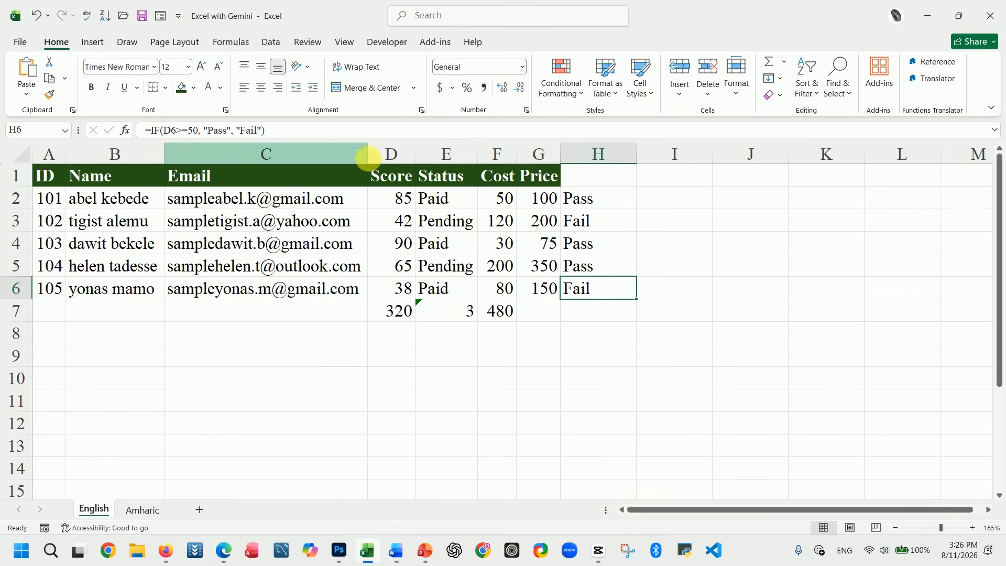
left_click(405, 161)
right_click(384, 156)
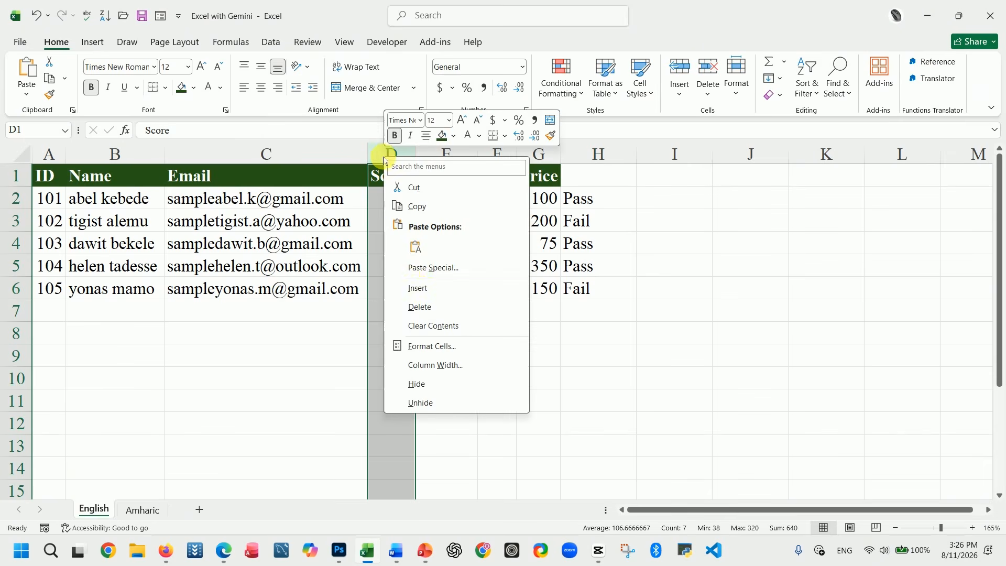
left_click(414, 287)
Paste =MID(C2, SEARCH("@", C2) + 1, LEN(C2) - SEARCH("@", C2)) into D2, fill it down to D6, and check D3's formula.
left_click(398, 199)
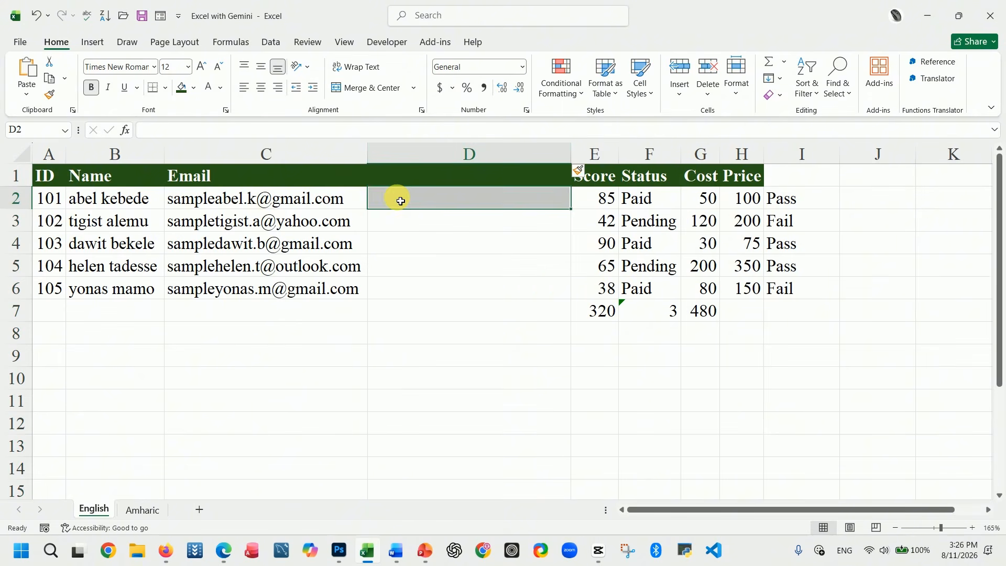
key("ctrl+v")
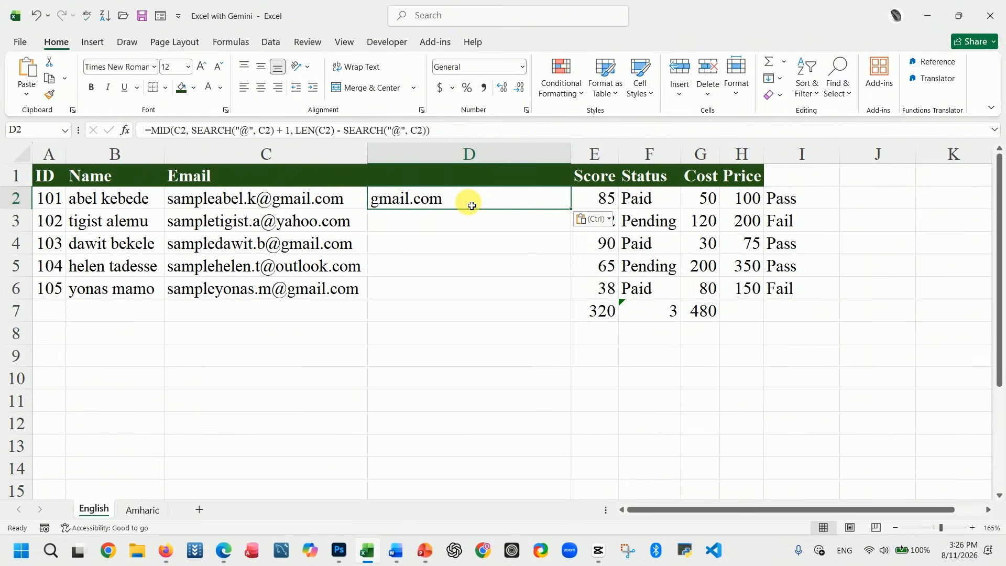
double_click(571, 209)
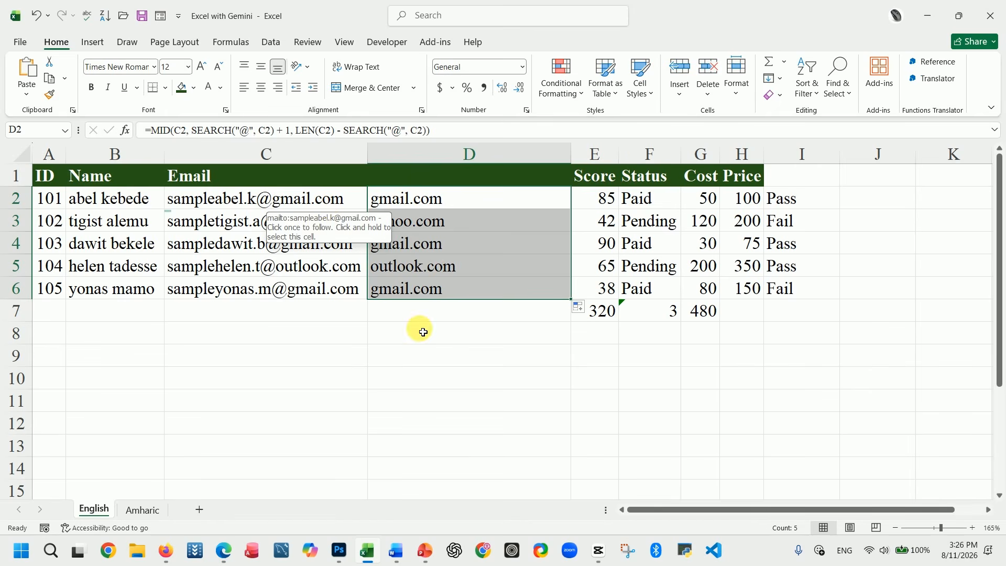
left_click(419, 355)
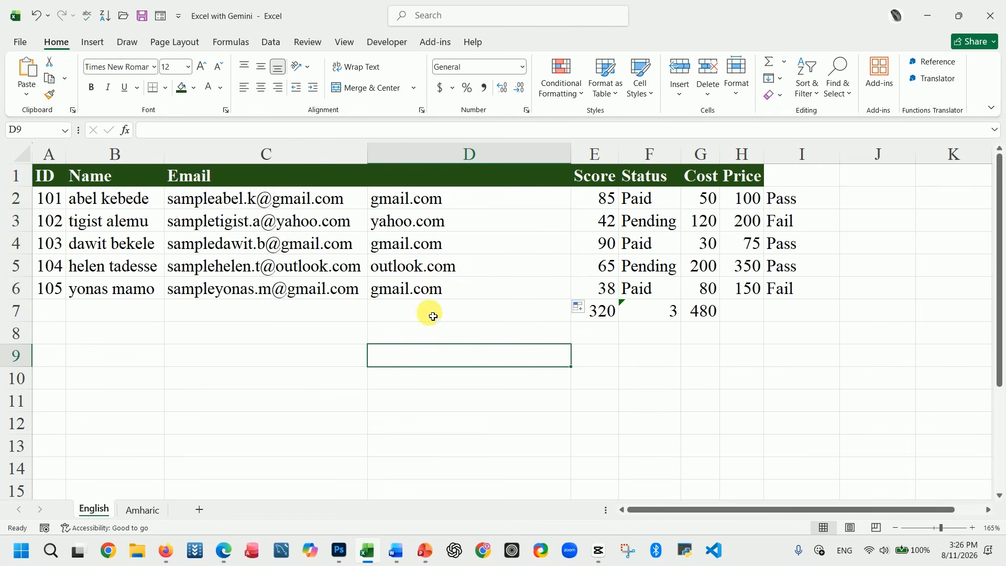
left_click(447, 217)
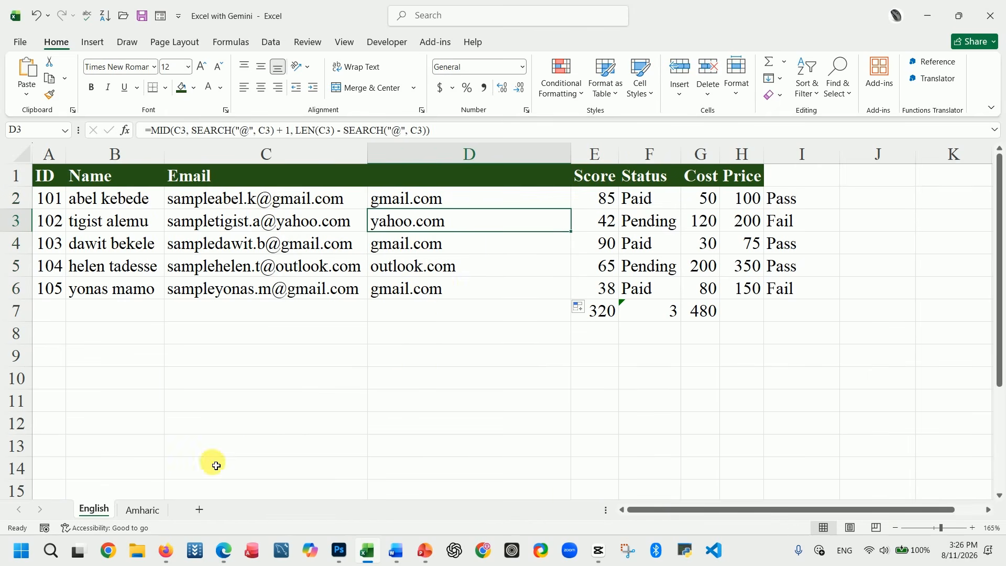
In the browser, ask the Amharic Gem in Amharic for a formula extracting the domain after '@' from C2, and copy the formula.
left_click(230, 559)
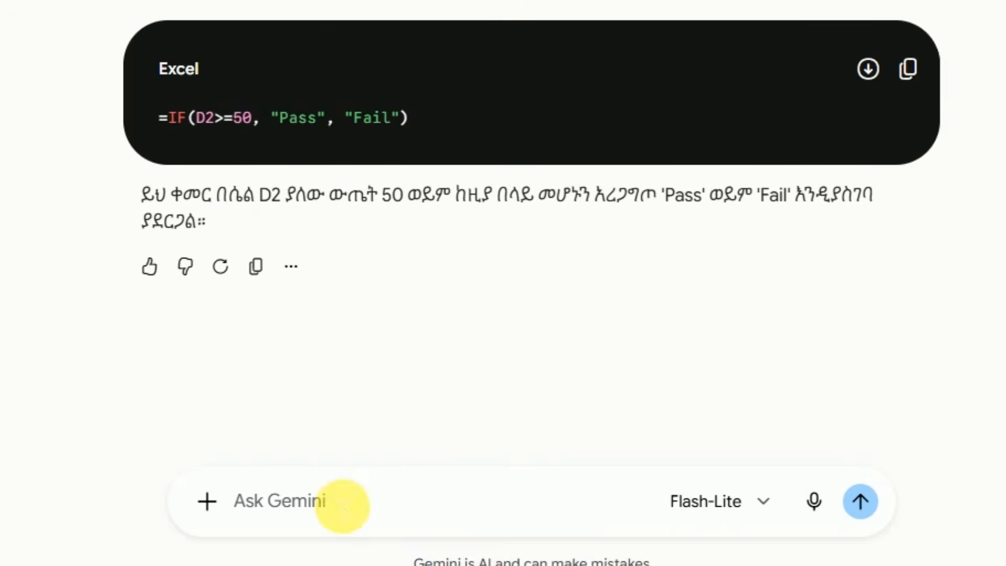
key("ctrl+v")
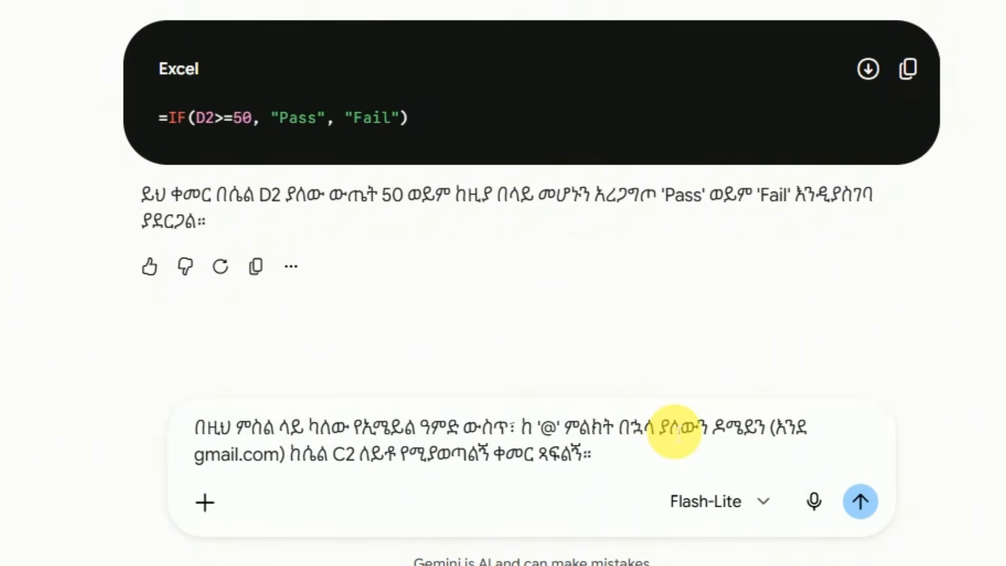
key("Return")
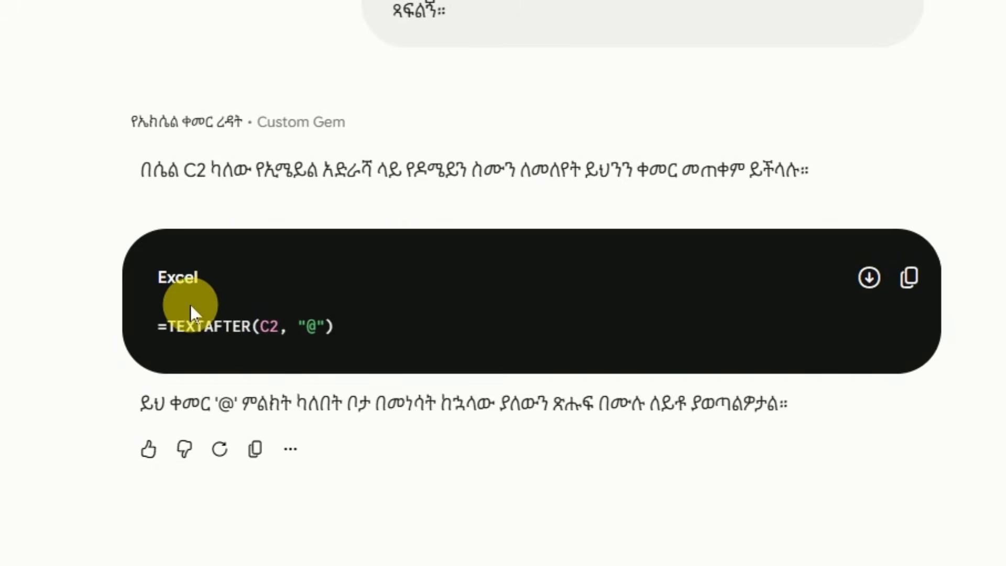
left_click(914, 290)
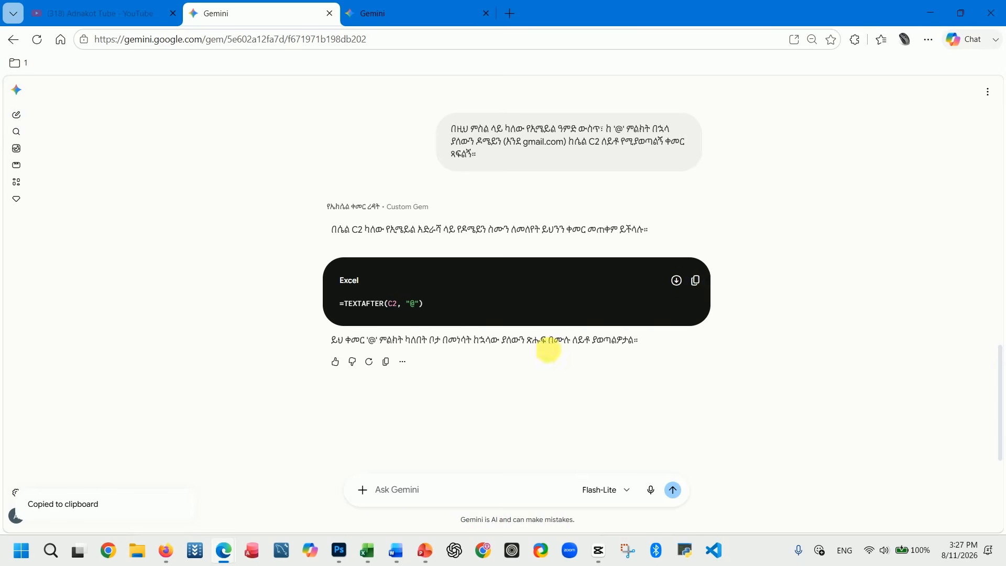
On the Amharic sheet in Excel, insert a column before Score and paste =TEXTAFTER(C2, "@") into D2.
left_click(366, 551)
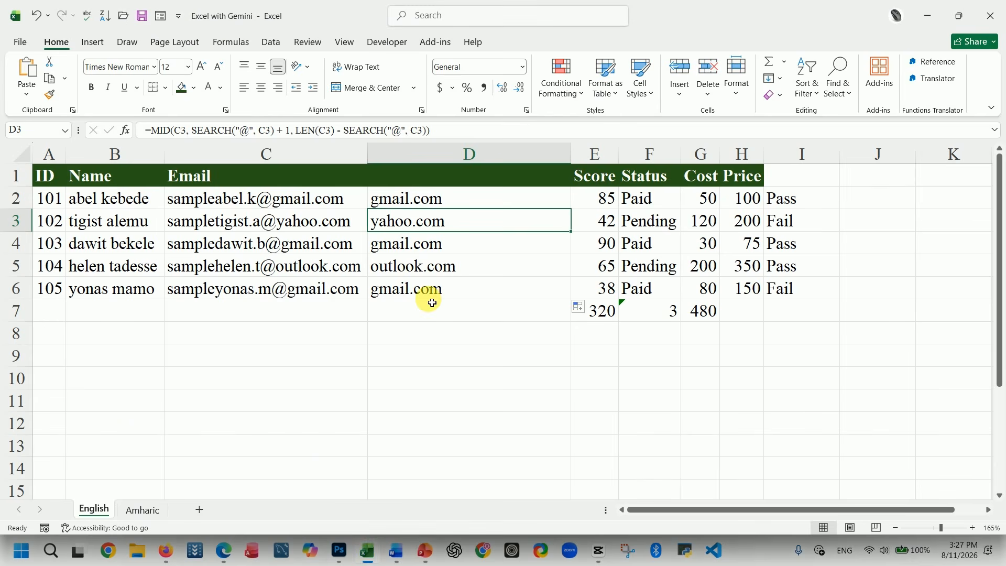
left_click(143, 510)
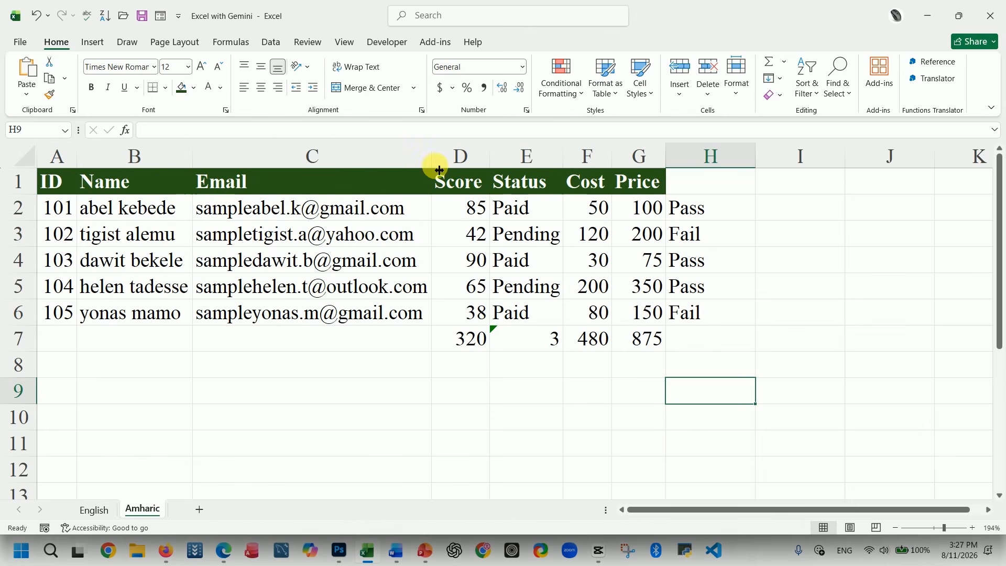
left_click(463, 157)
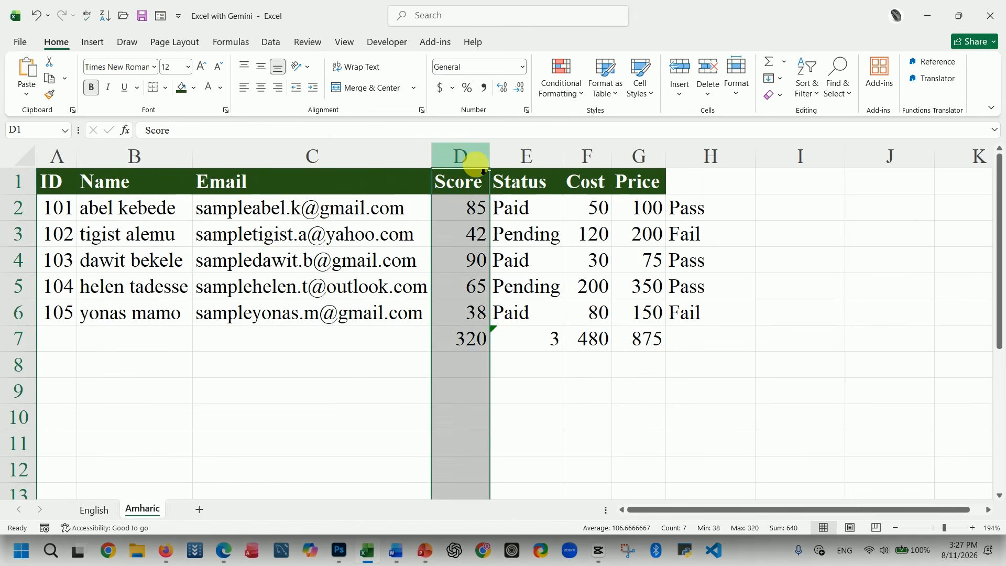
right_click(472, 161)
left_click(506, 295)
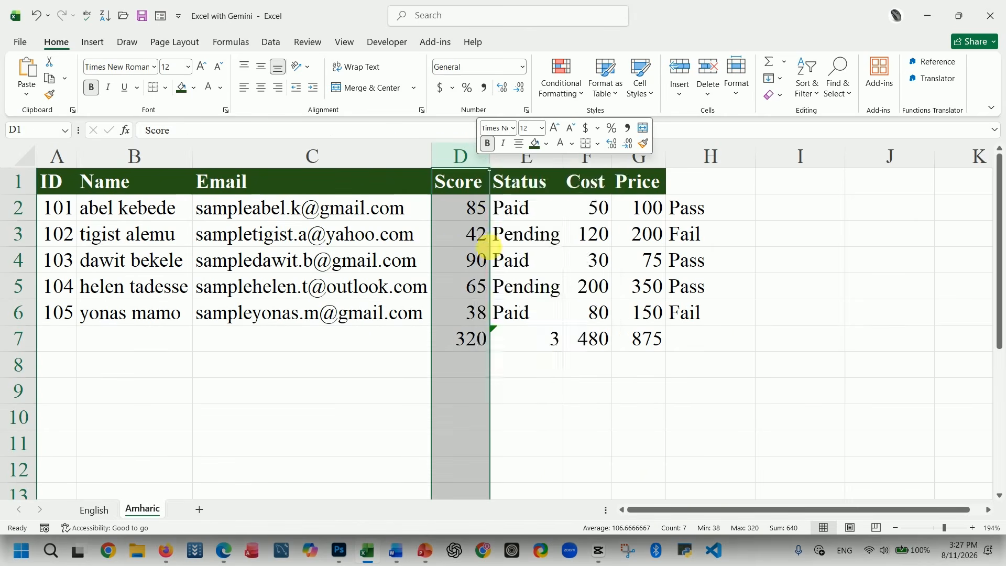
left_click(472, 210)
key("ctrl+v")
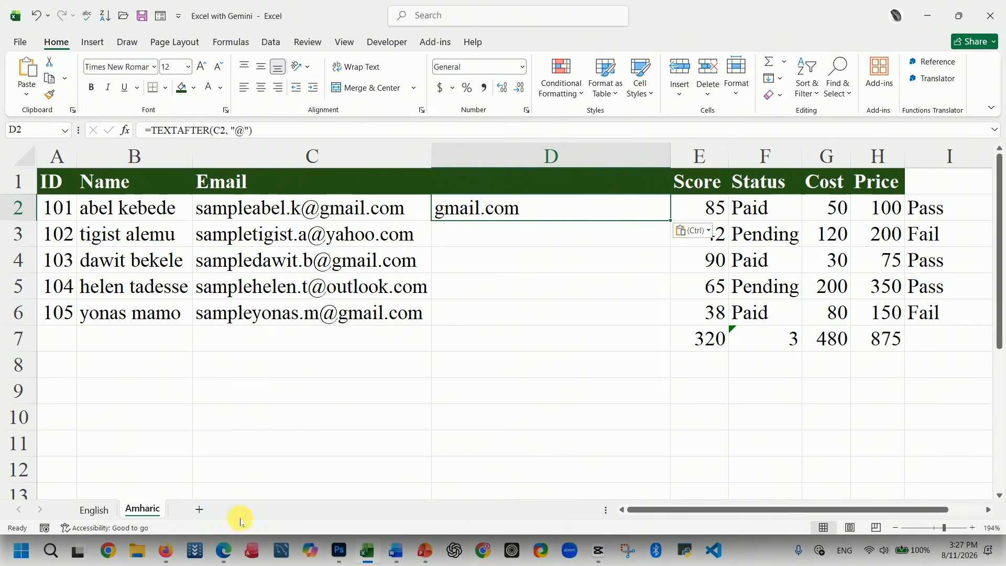
Replace D2's formula on the Amharic sheet with the Gem's =RIGHT(C2, LEN(C2) - FIND("@", C2)) and fill it down to D6.
left_click(226, 551)
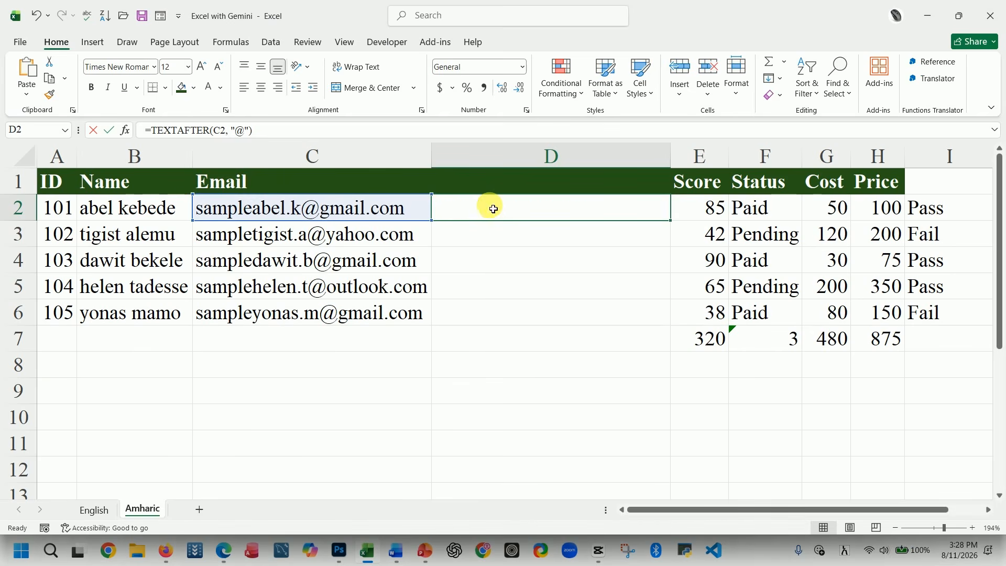
double_click(493, 209)
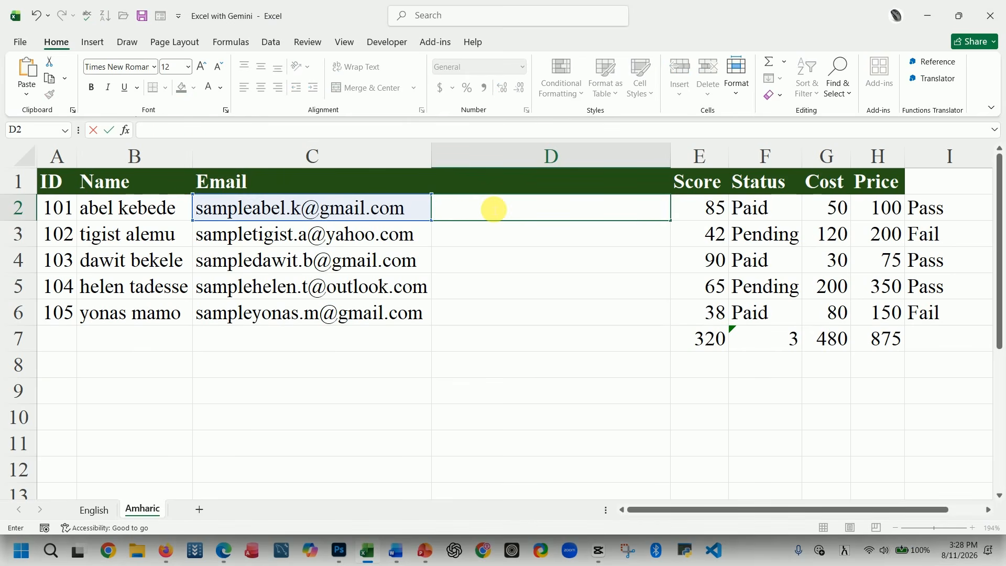
key("Escape")
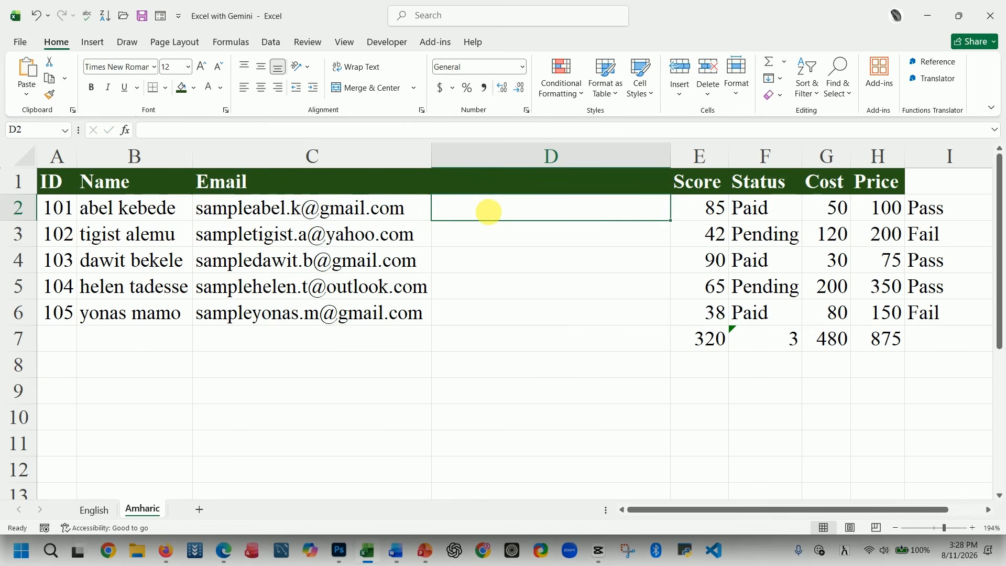
key("ctrl+v")
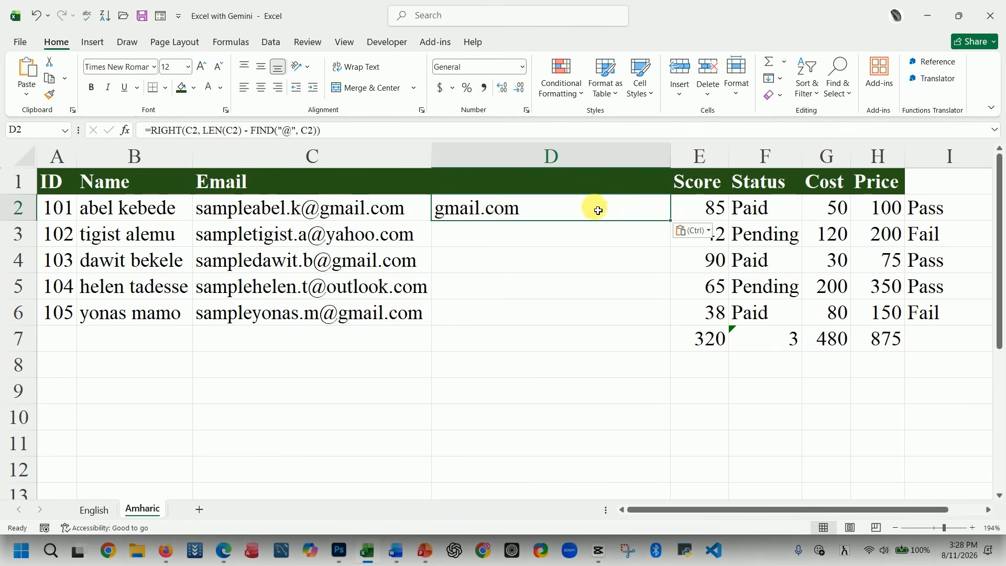
left_click_drag(671, 222, 653, 326)
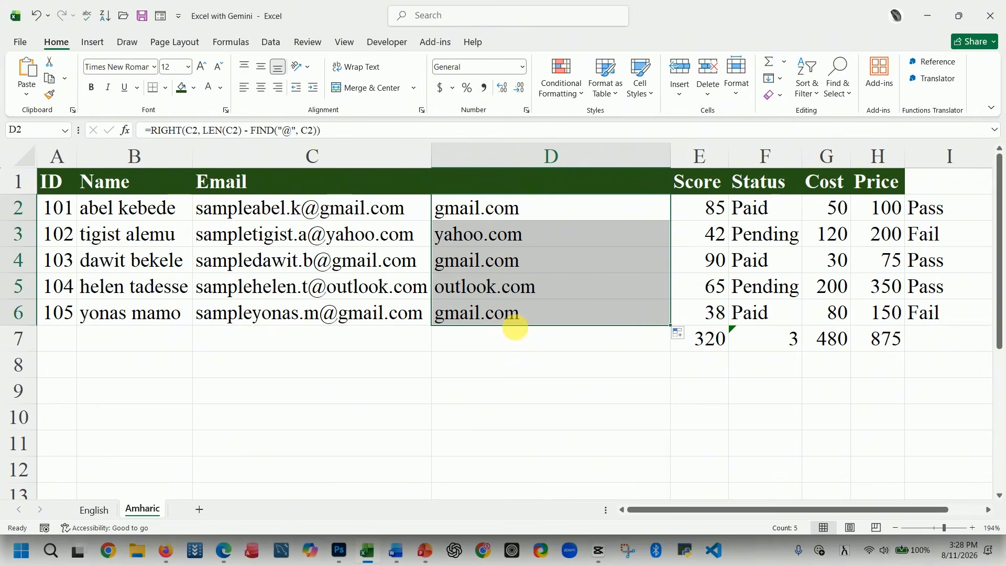
left_click(461, 395)
left_click(496, 348)
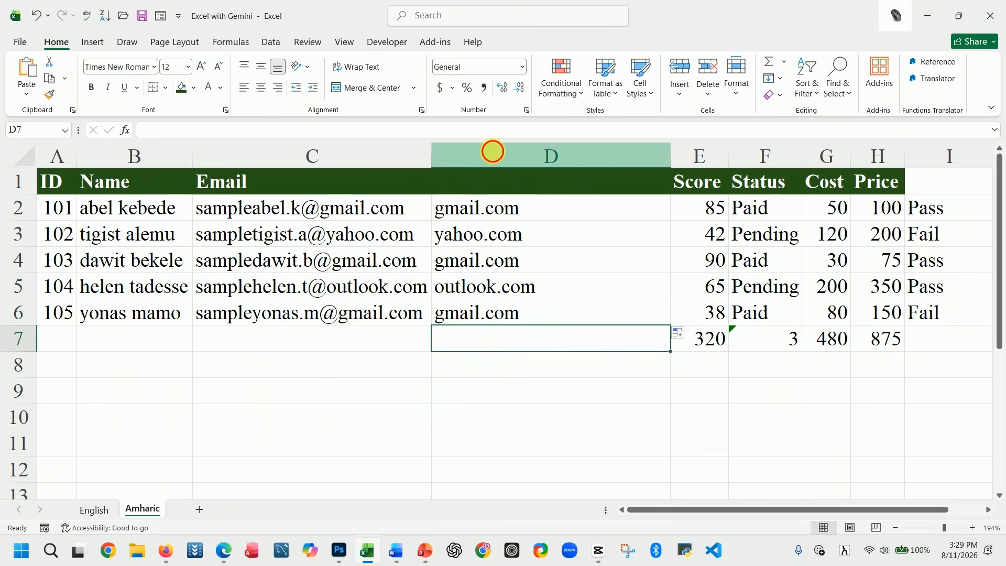
Delete the email domain column D from the Amharic sheet.
left_click(491, 150)
right_click(492, 151)
left_click(535, 306)
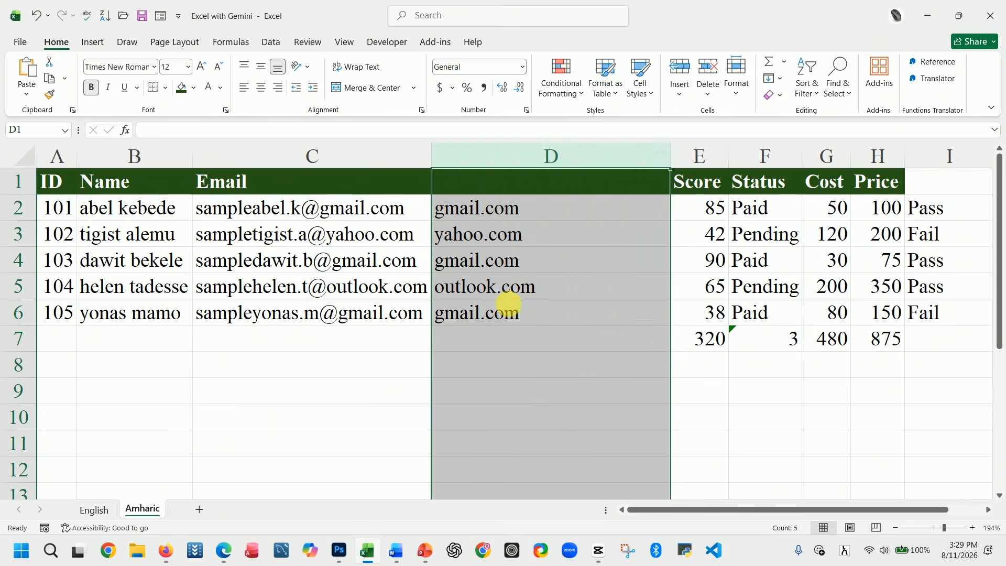
Switch to the English sheet and delete its email domain column D.
left_click(80, 511)
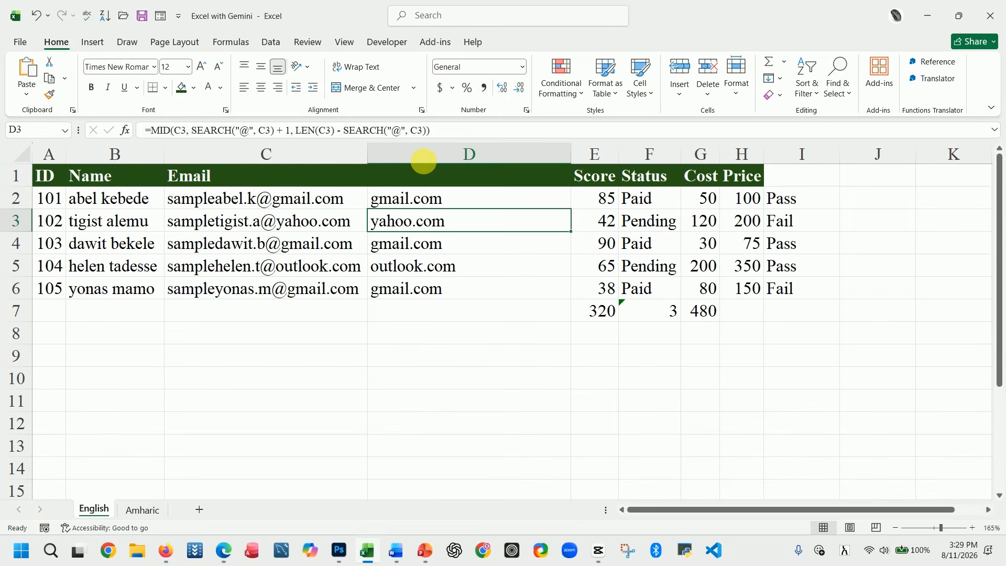
left_click(430, 156)
right_click(432, 160)
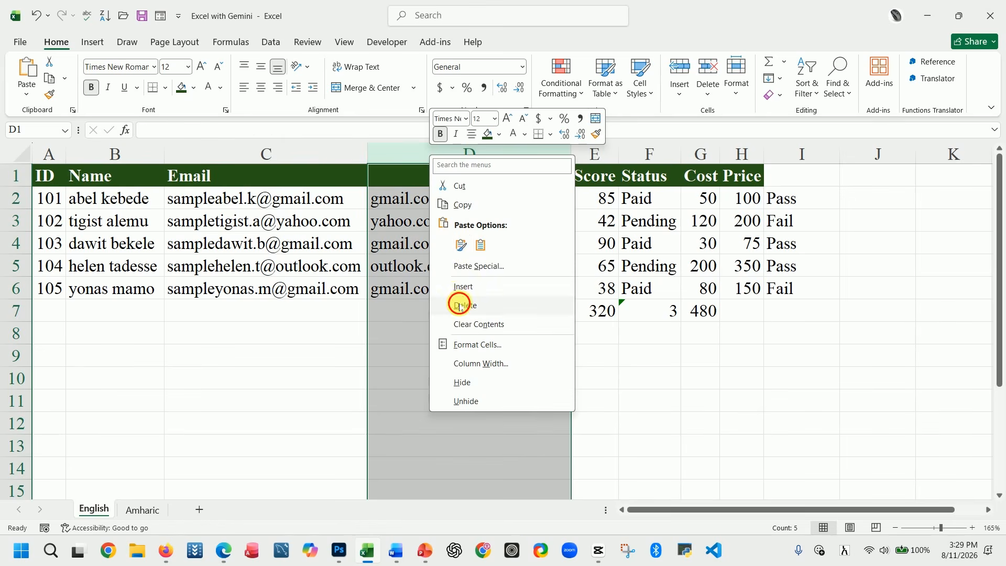
left_click(460, 300)
left_click(521, 375)
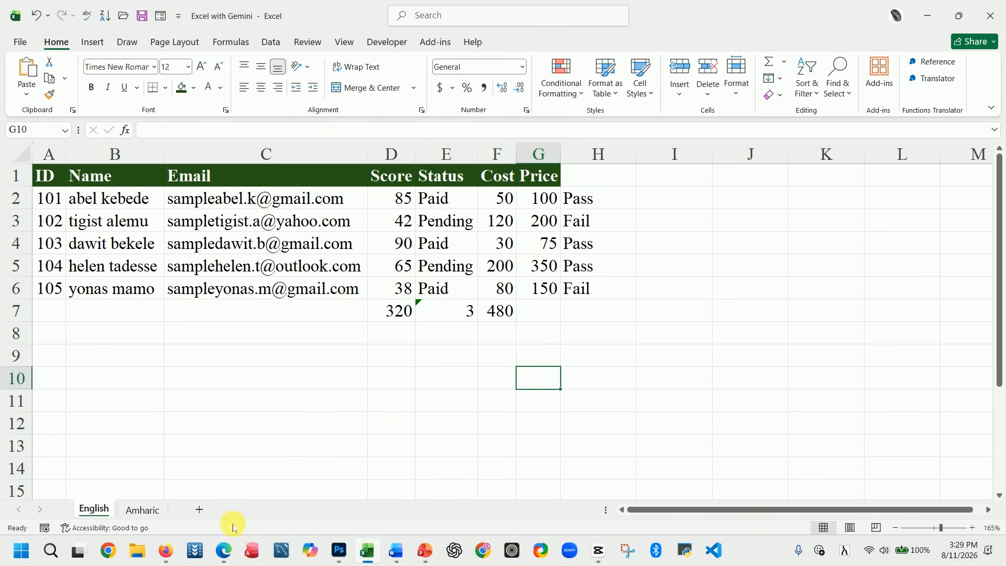
In the browser, ask the English Gem for an XLOOKUP formula finding the Name in column B for ID '103' from column A.
left_click(223, 550)
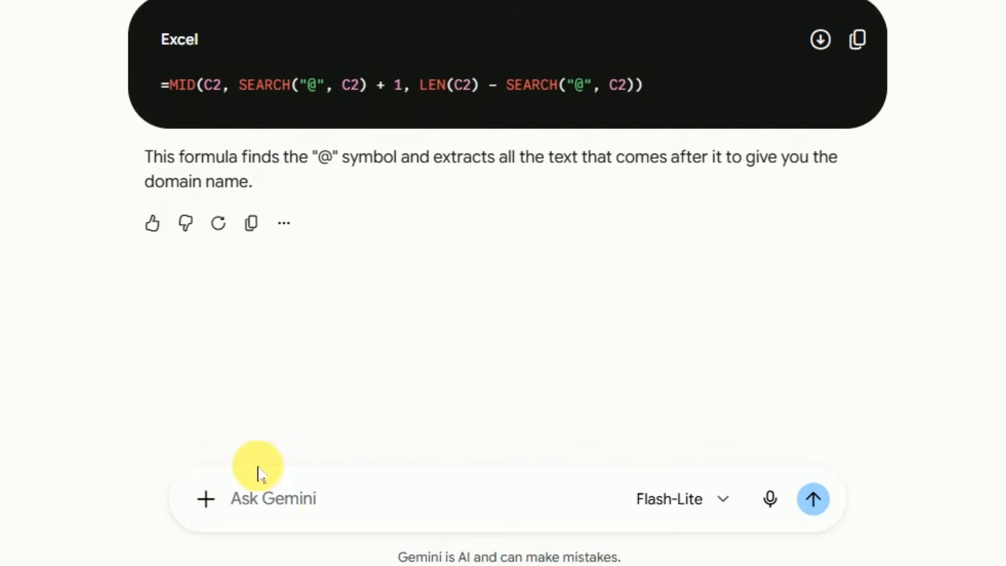
left_click(278, 502)
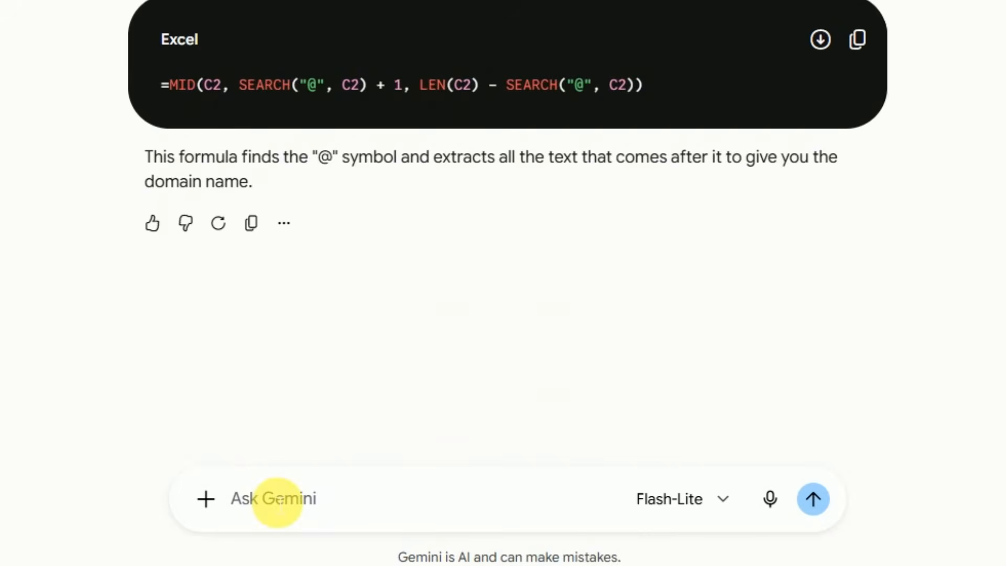
key("ctrl+v")
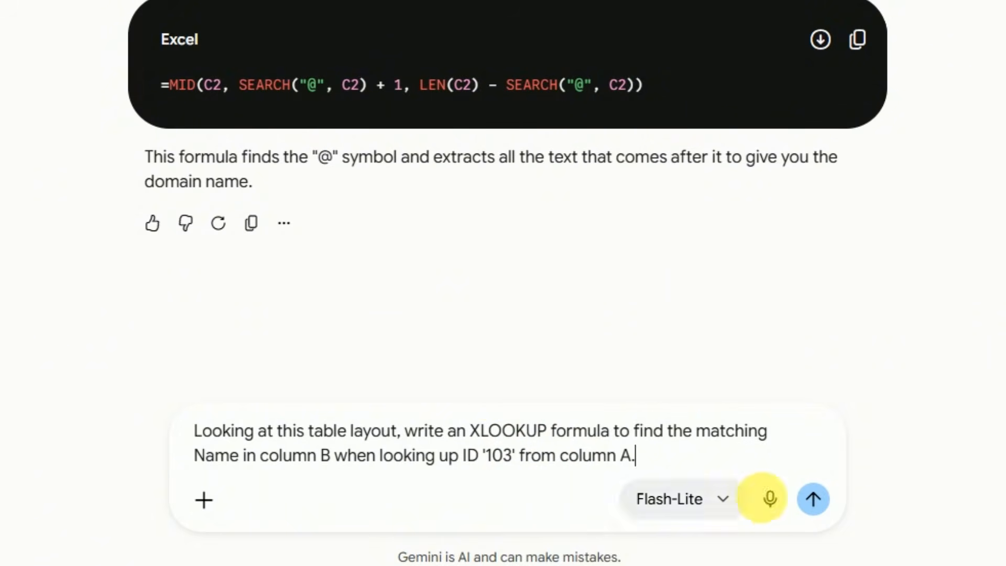
left_click(821, 503)
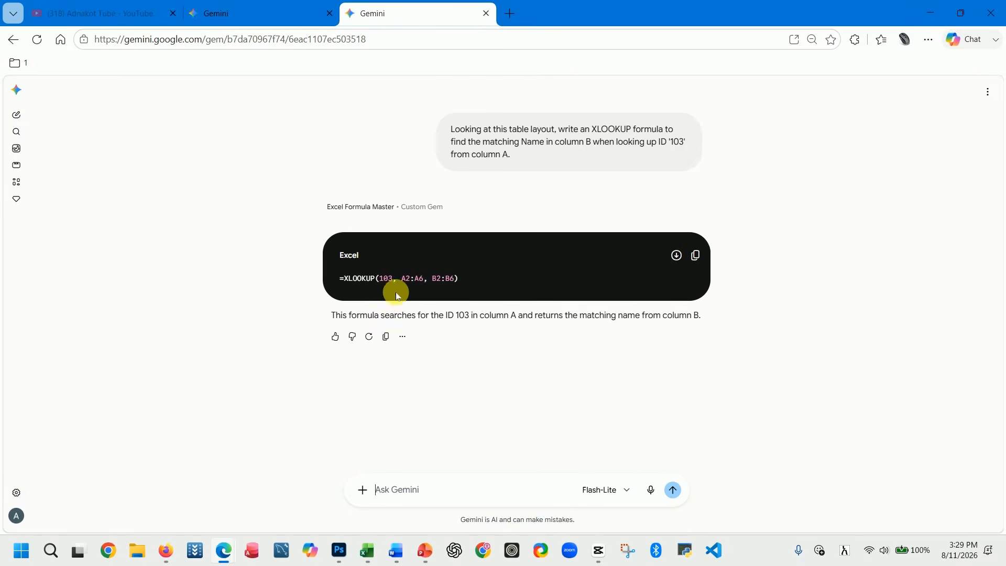
Copy the Gem's formula =XLOOKUP(103, A2:A6, B2:B6), paste it into J1 of the English sheet in Excel, and check it there.
left_click(695, 256)
key("alt+Tab")
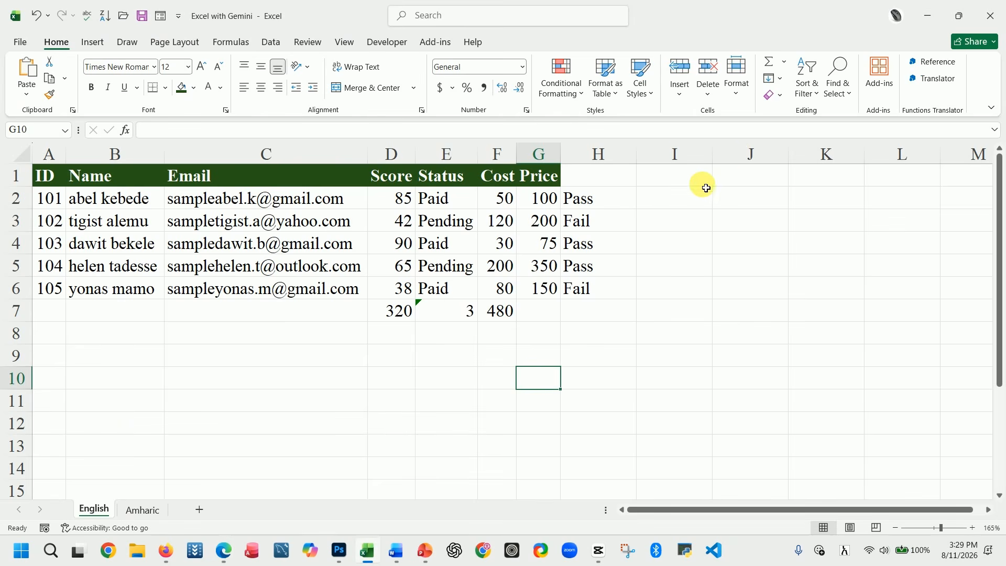
left_click(736, 178)
key("ctrl+v")
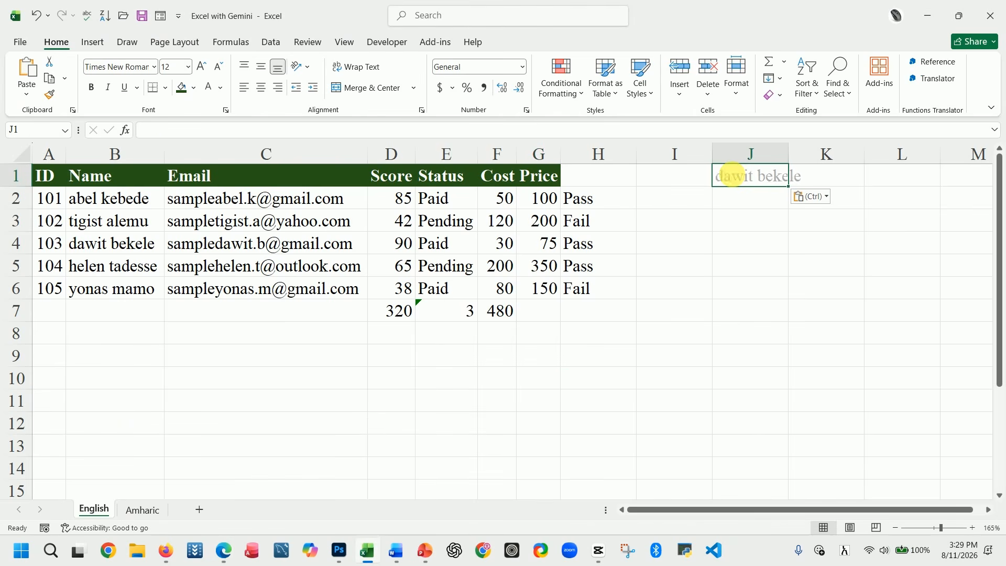
left_click(740, 219)
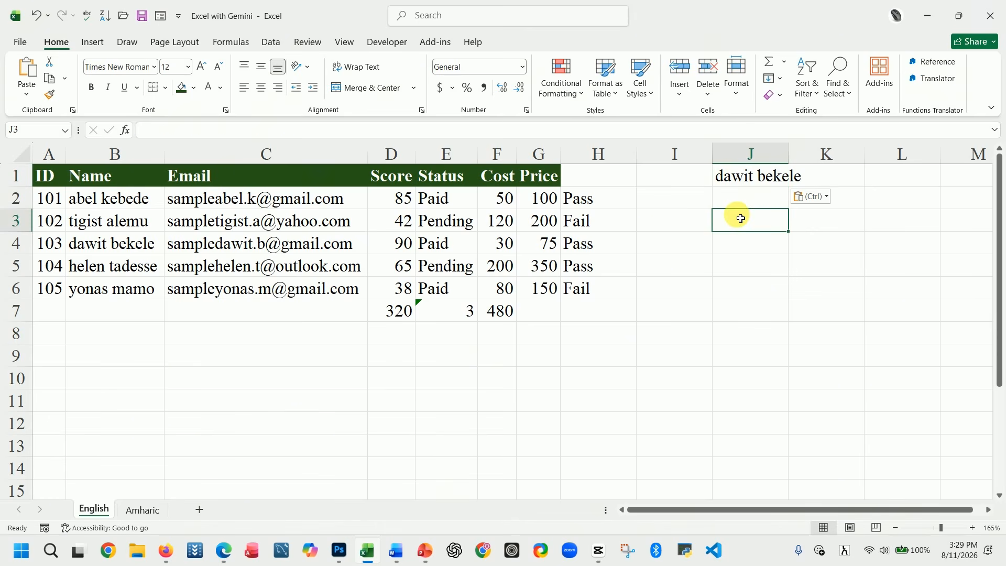
key("Down")
left_click(740, 176)
double_click(741, 176)
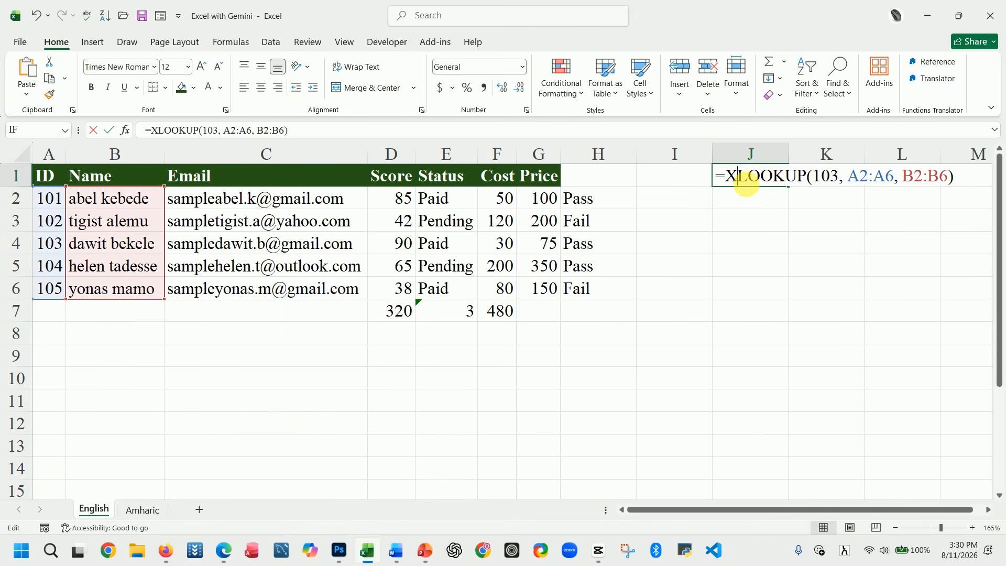
key("Return")
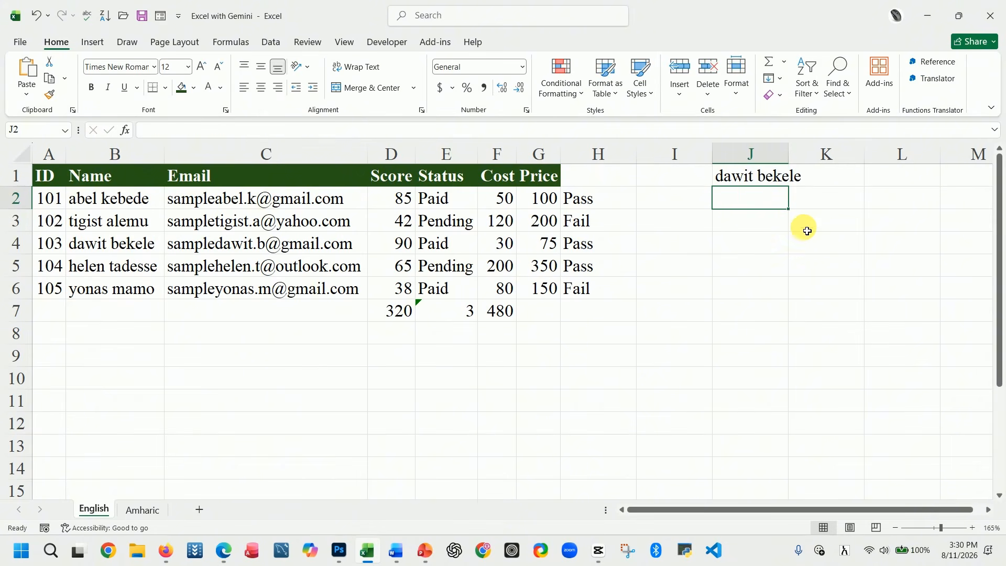
Change the lookup value in J1's XLOOKUP formula to 104.
left_click(761, 175)
double_click(761, 175)
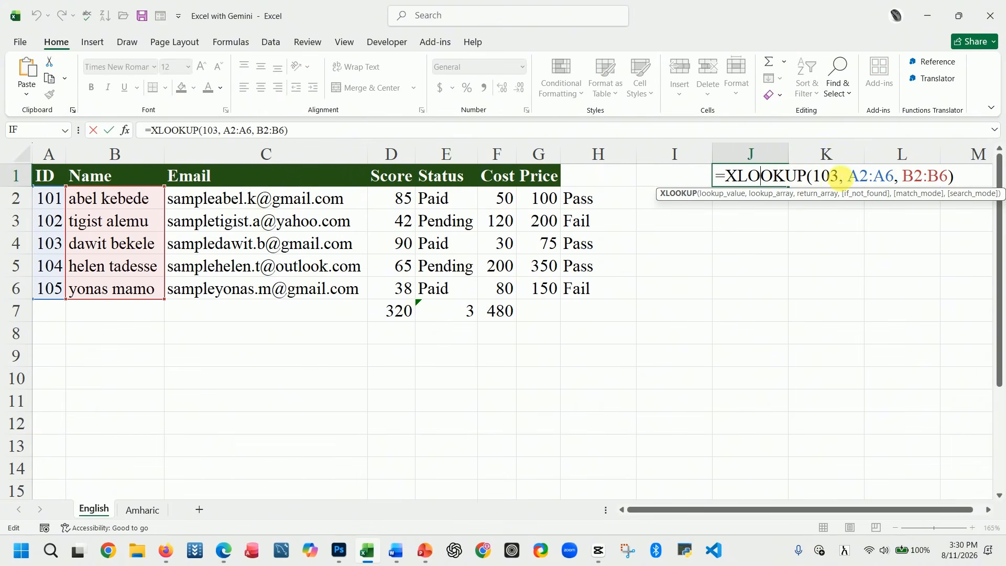
left_click(834, 178)
key("BackSpace")
key("BackSpace")
key("BackSpace")
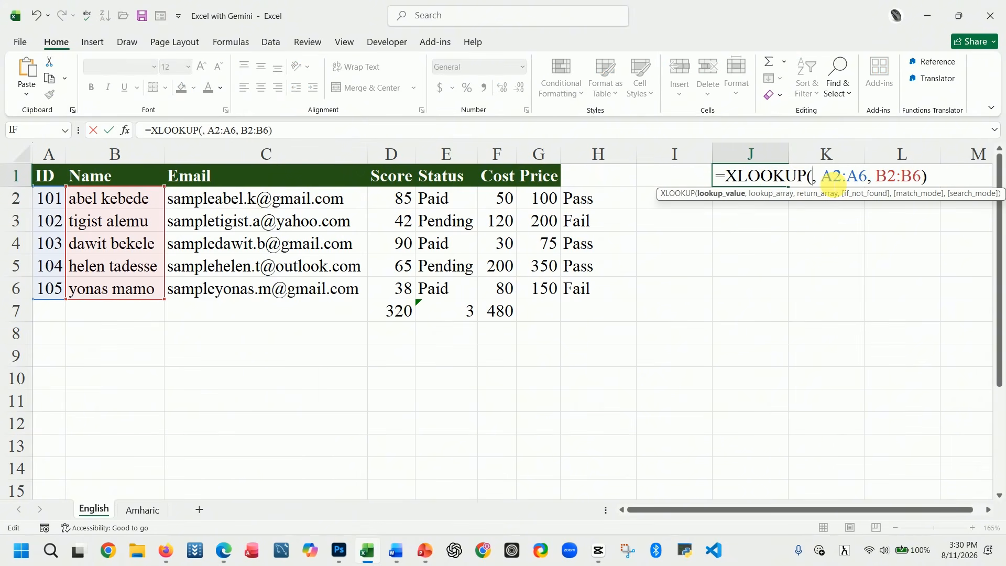
type("104")
key("Return")
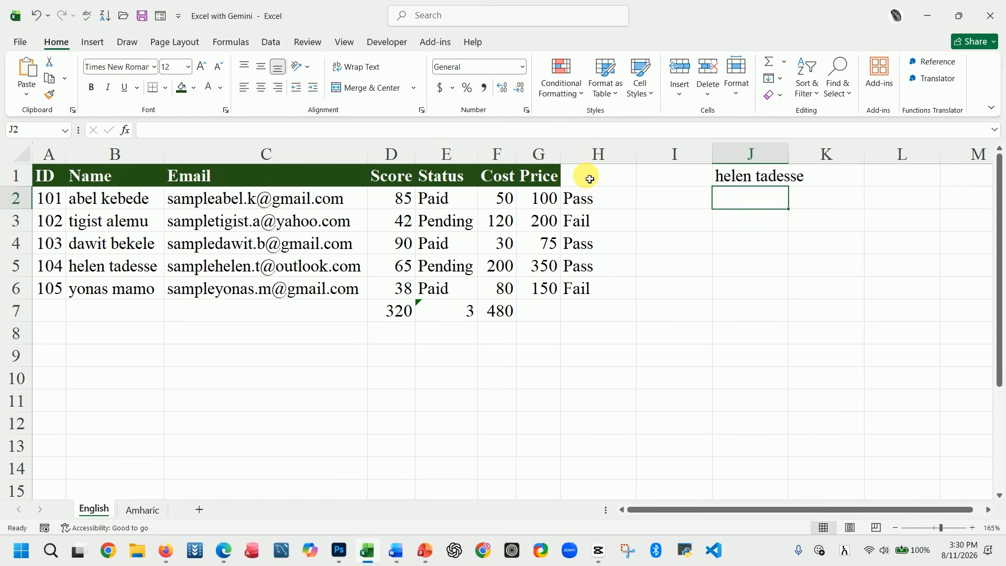
Replace the fixed lookup value in J1's XLOOKUP formula with a reference to cell I1.
left_click(673, 182)
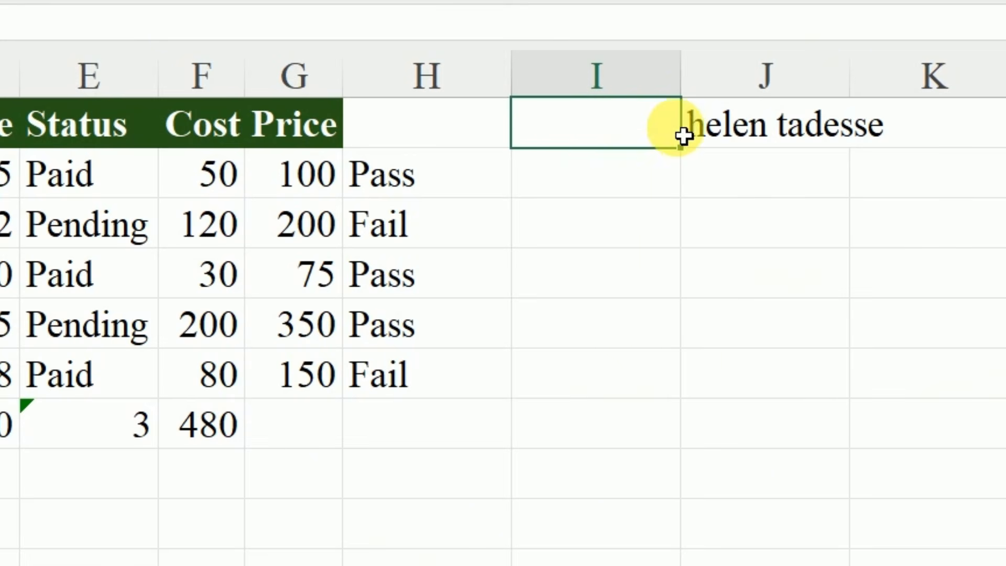
left_click(739, 135)
type("=XLOOKUP(104, A")
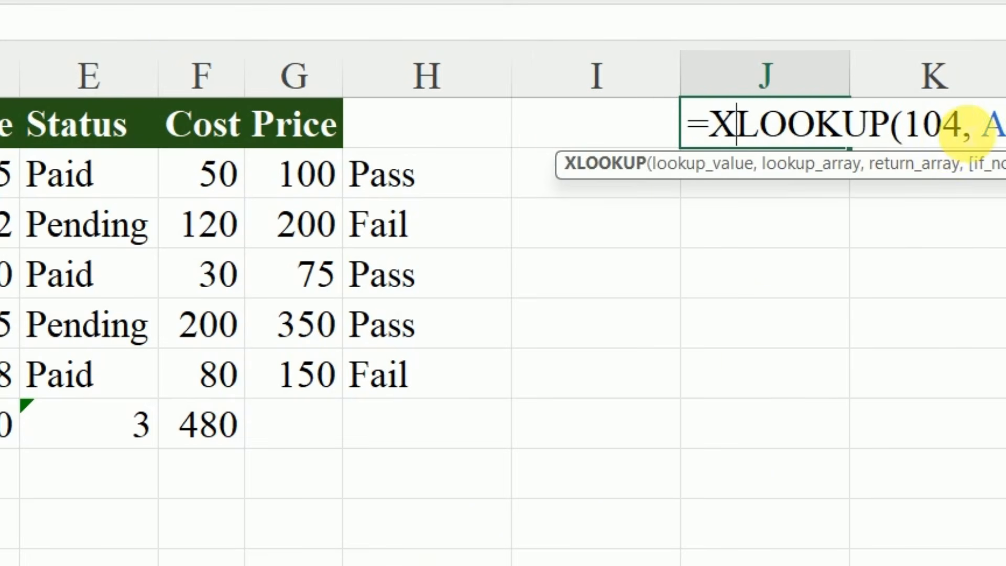
key("BackSpace")
key("BackSpace")
key("BackSpace")
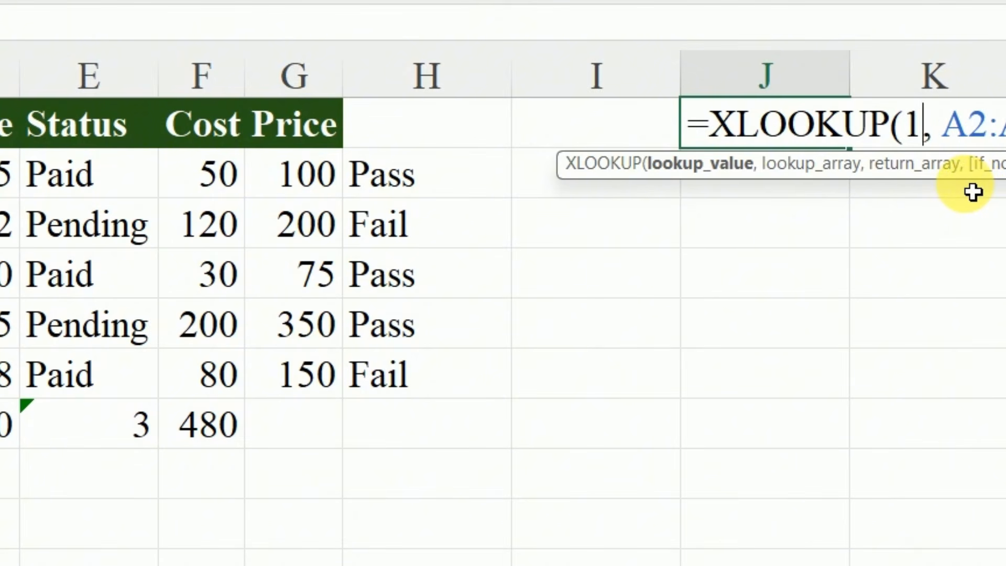
left_click(632, 128)
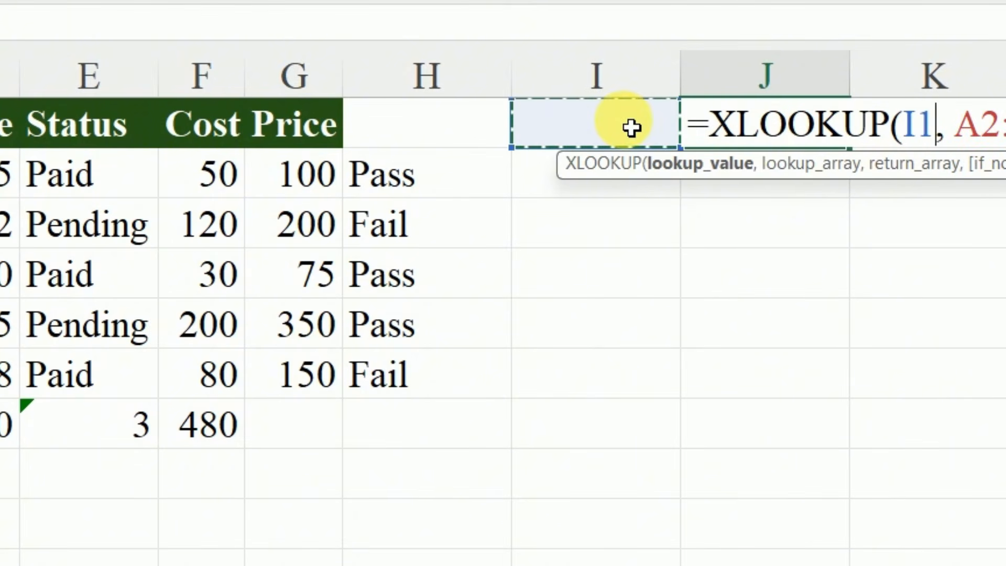
key("Return")
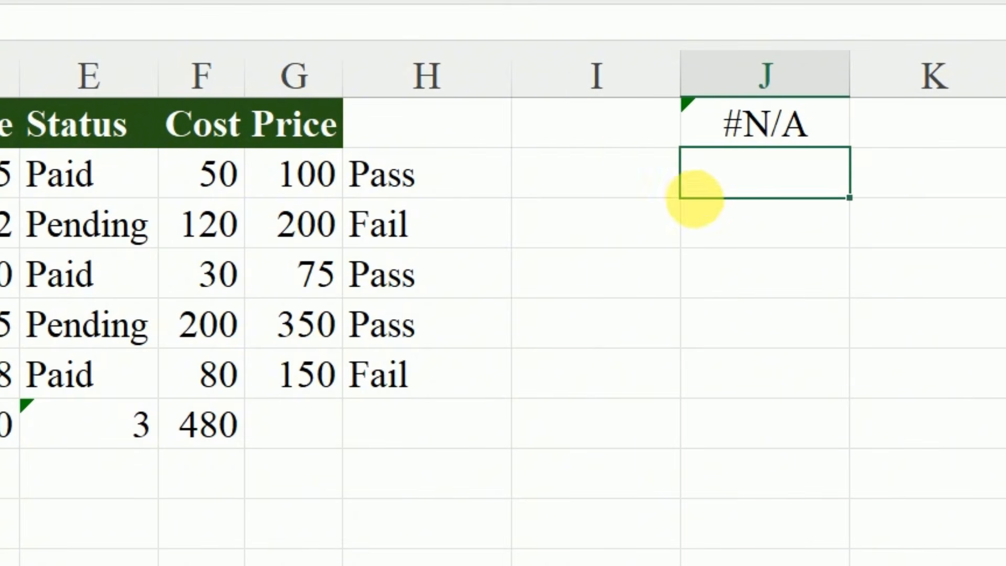
Test the lookup by entering the IDs 101, 102 and finally 105 in cell I1.
left_click(612, 141)
type("101")
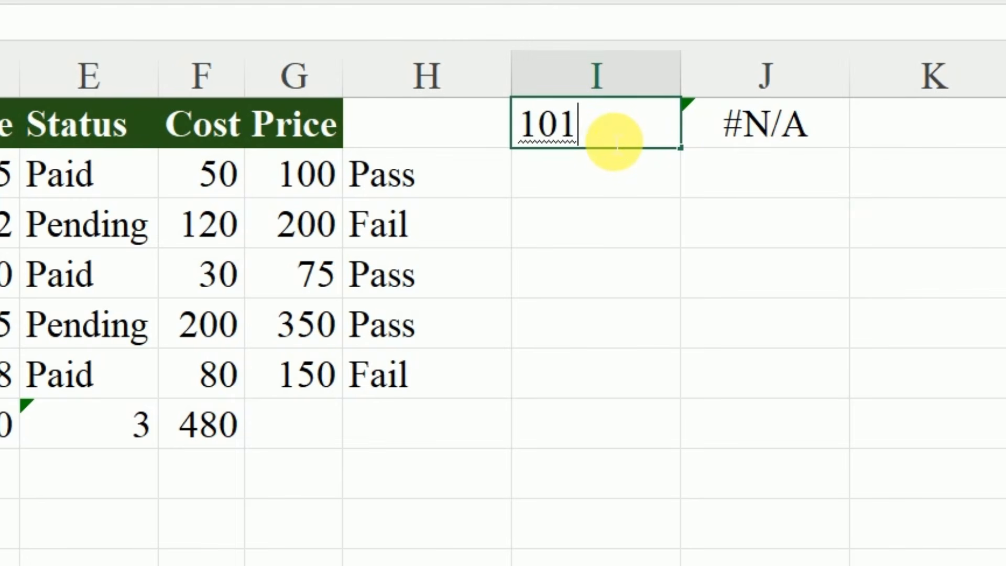
key("Return")
left_click(602, 128)
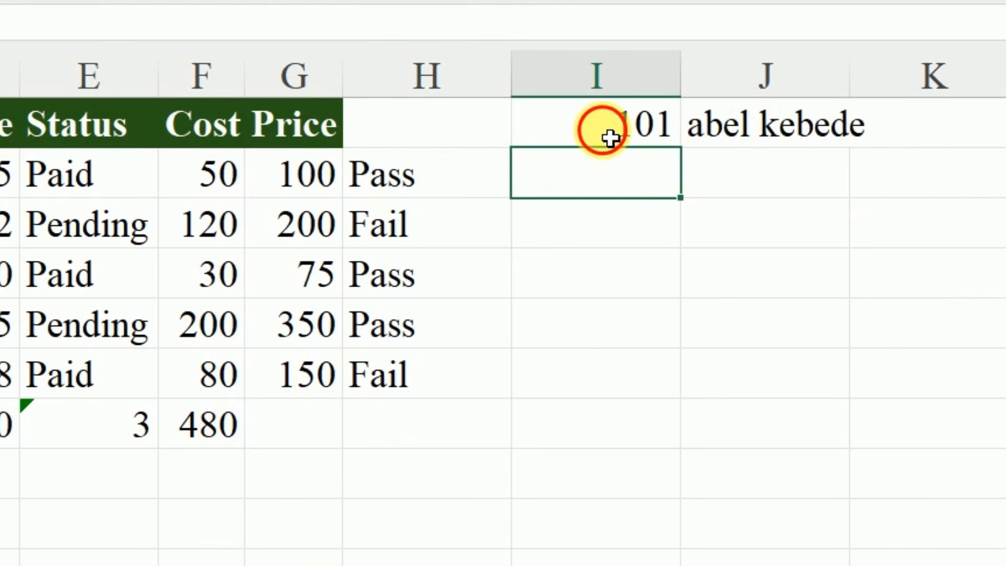
type("102")
key("Return")
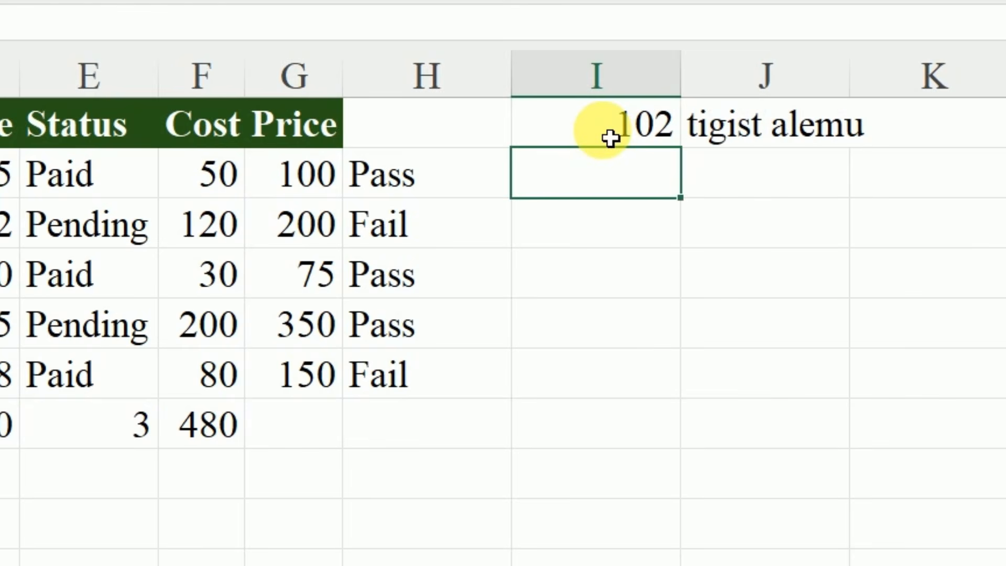
left_click(611, 137)
type("1")
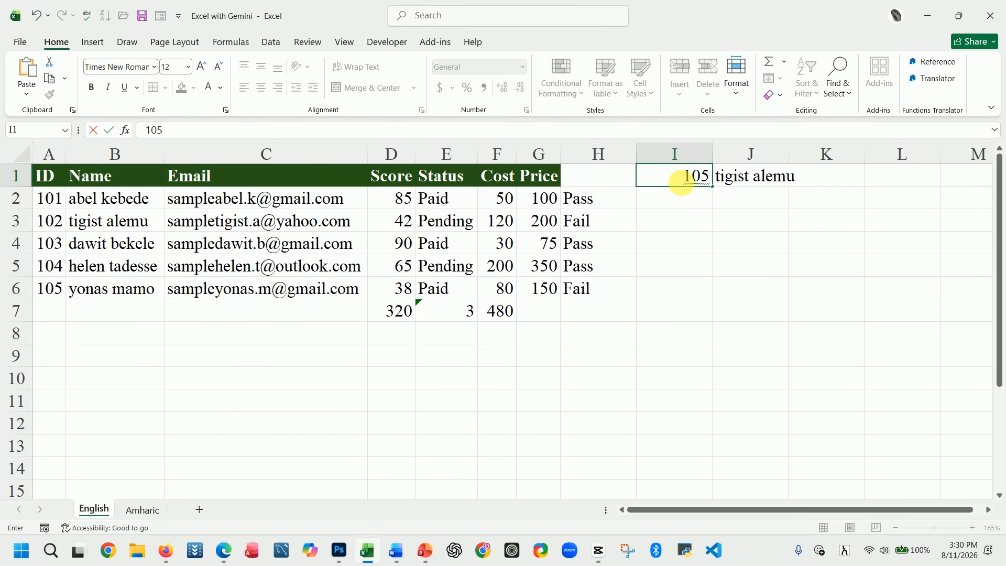
key("Return")
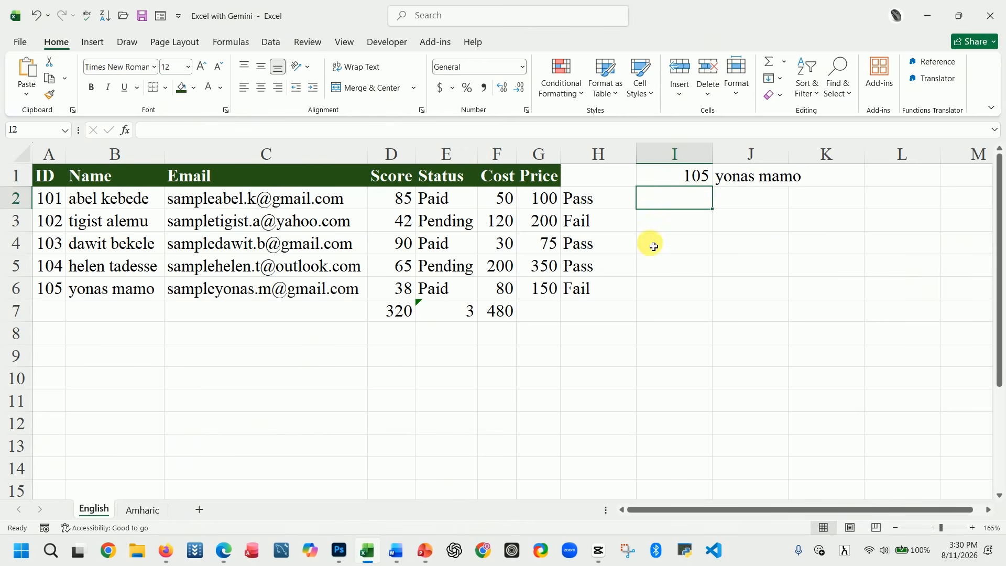
left_click(681, 181)
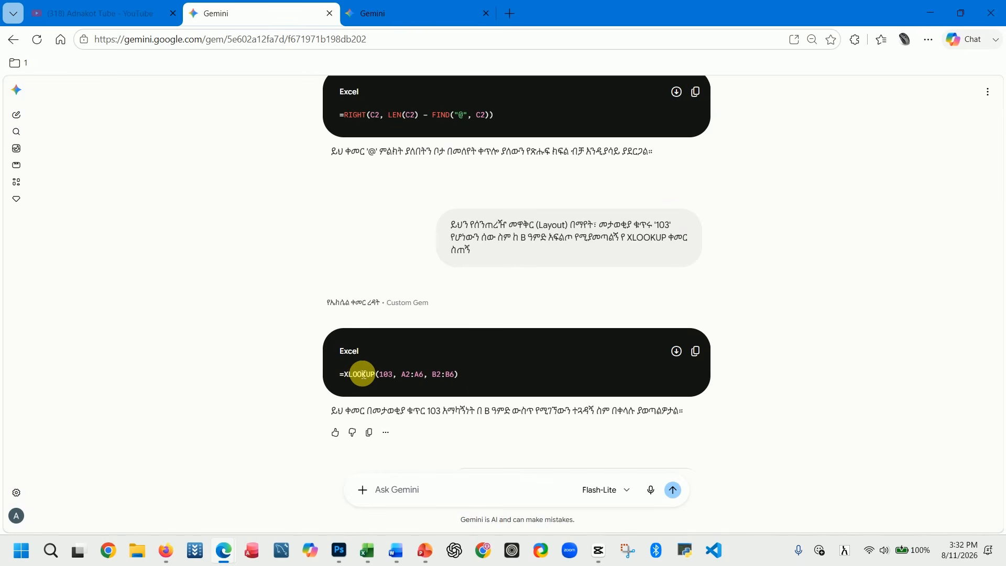
Switch to Excel and, on the Amharic sheet, review the Score total in D7 and re-enter it as =sum(D2:D6).
left_click(367, 550)
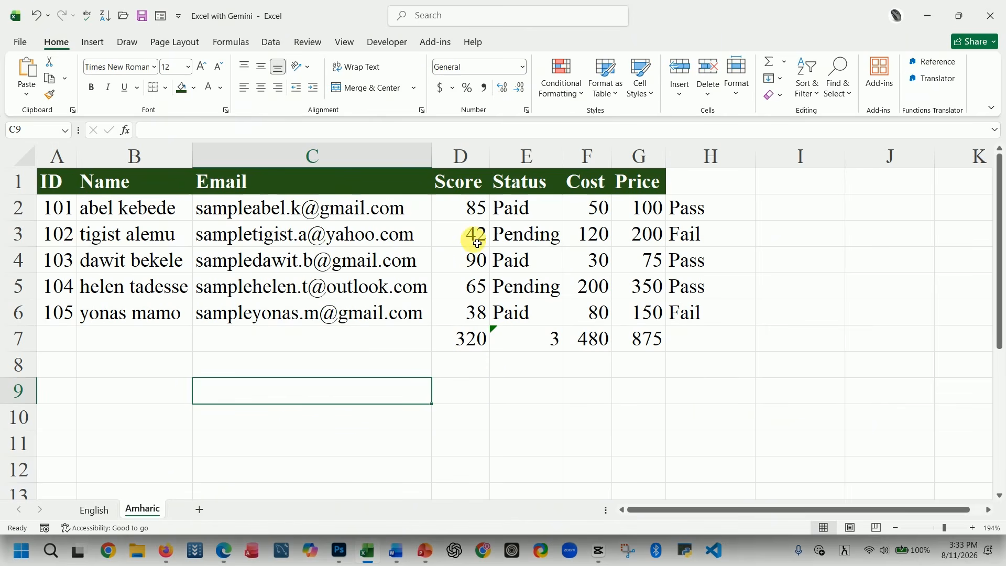
double_click(465, 336)
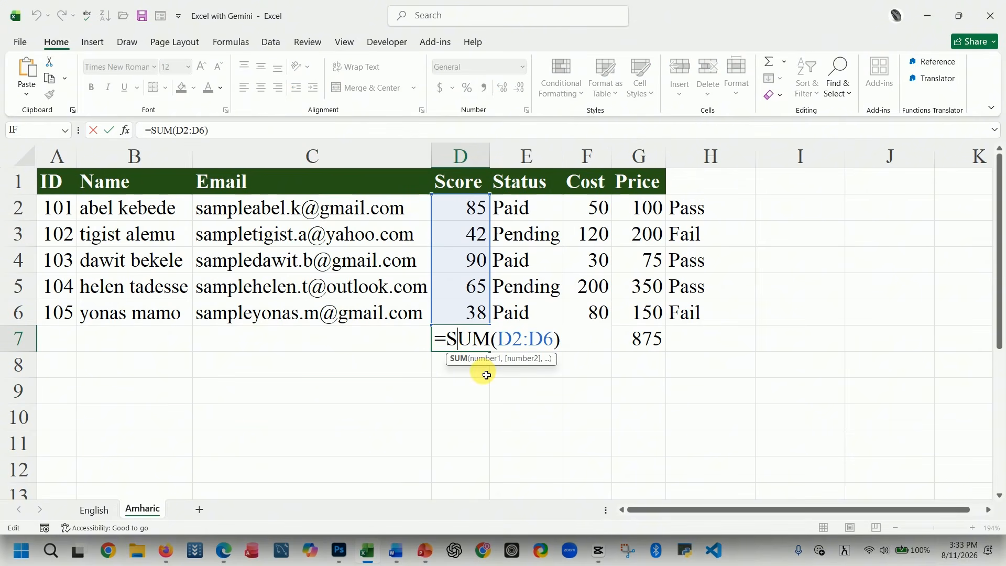
key("Return")
left_click(457, 339)
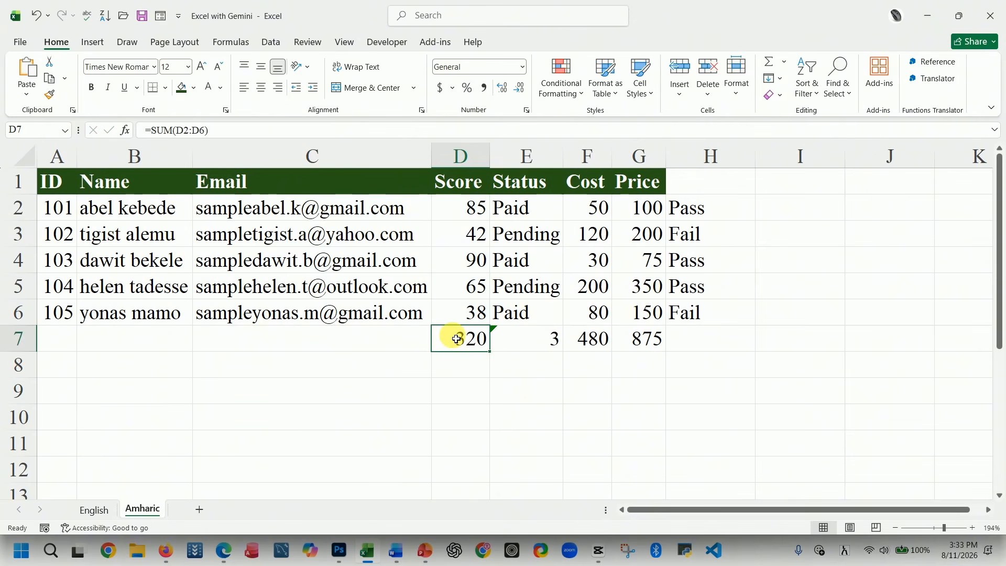
type("=ሰ")
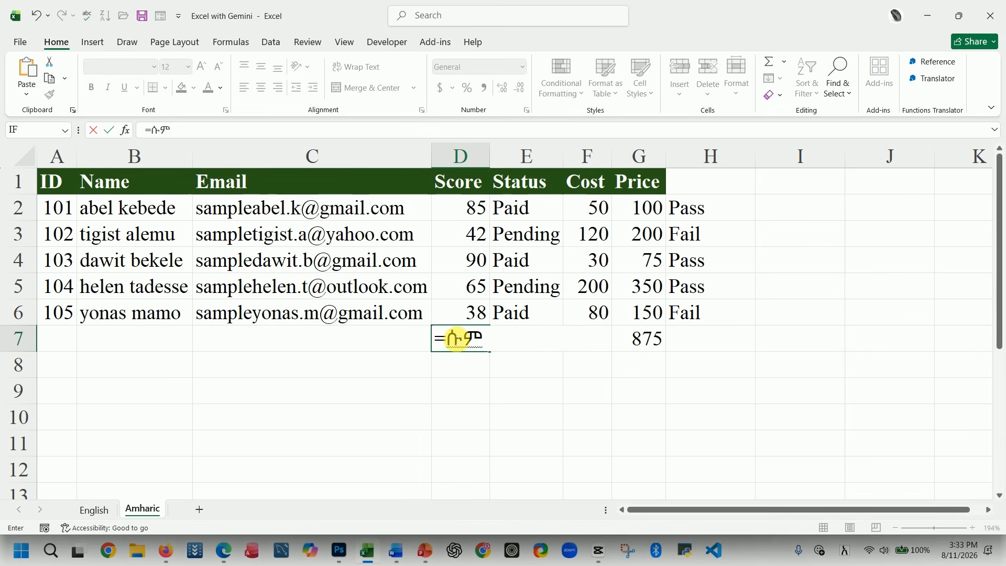
type("sum(")
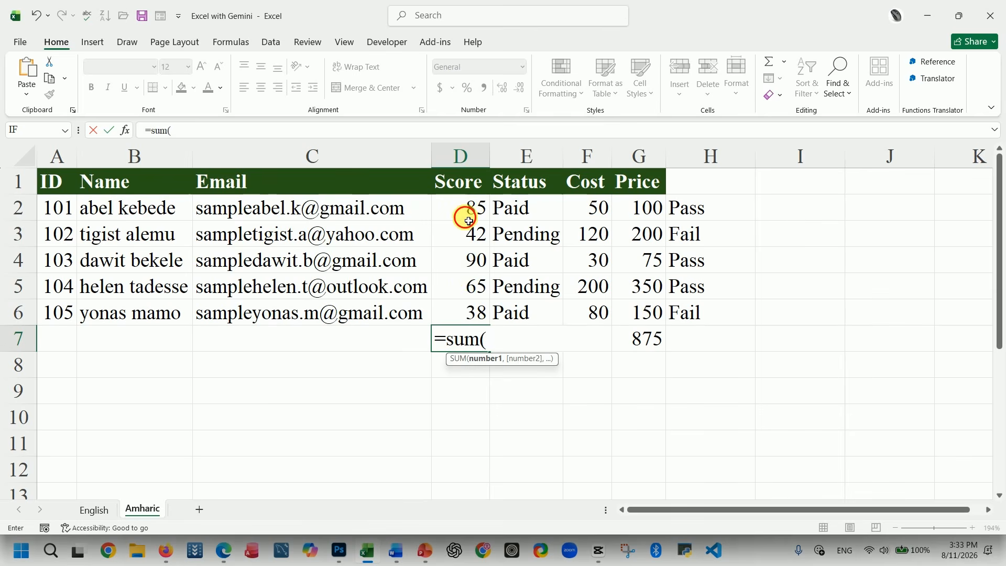
left_click_drag(463, 213, 467, 316)
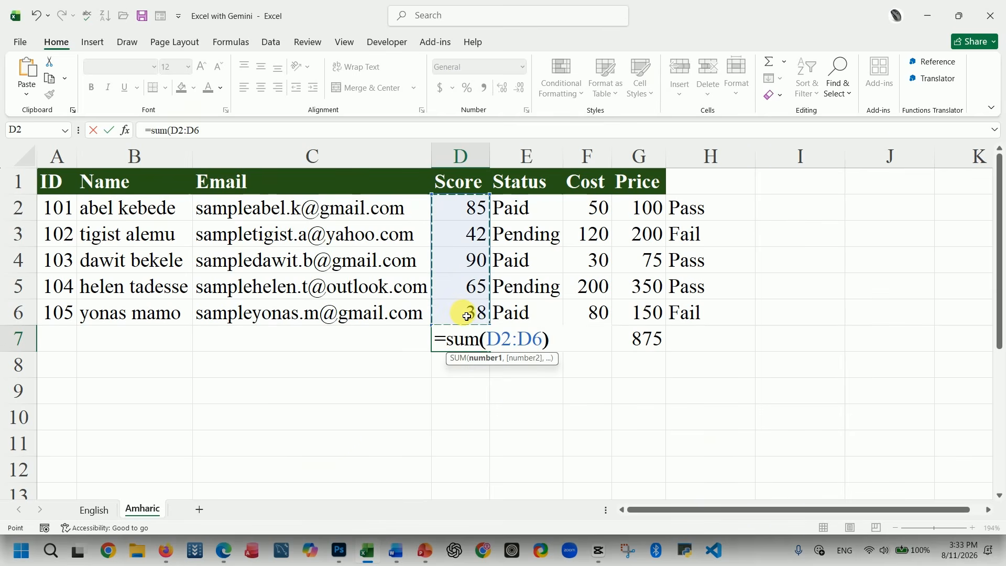
key("Return")
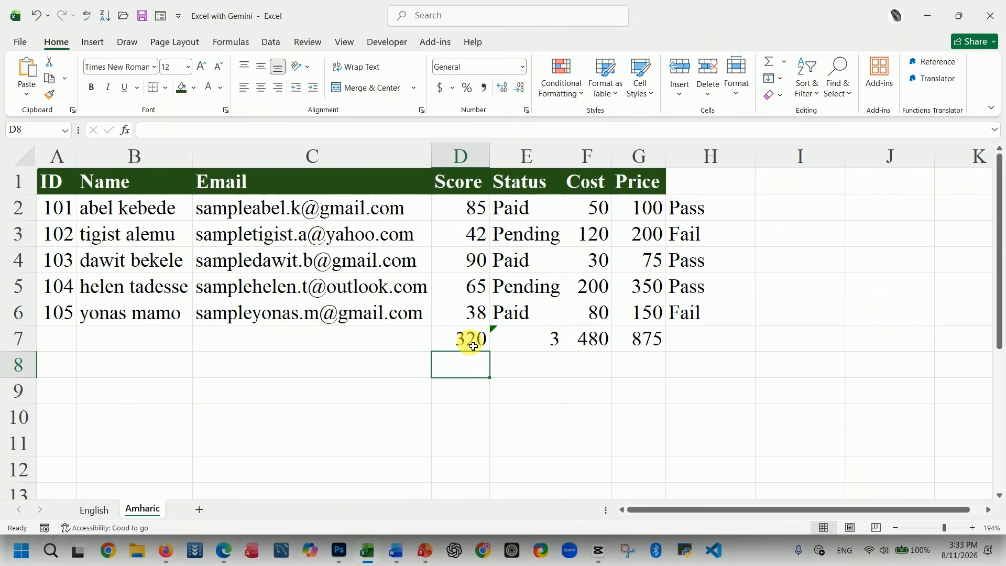
Examine the COUNTIF formula in E7 of the Amharic sheet and leave it as it is.
double_click(529, 340)
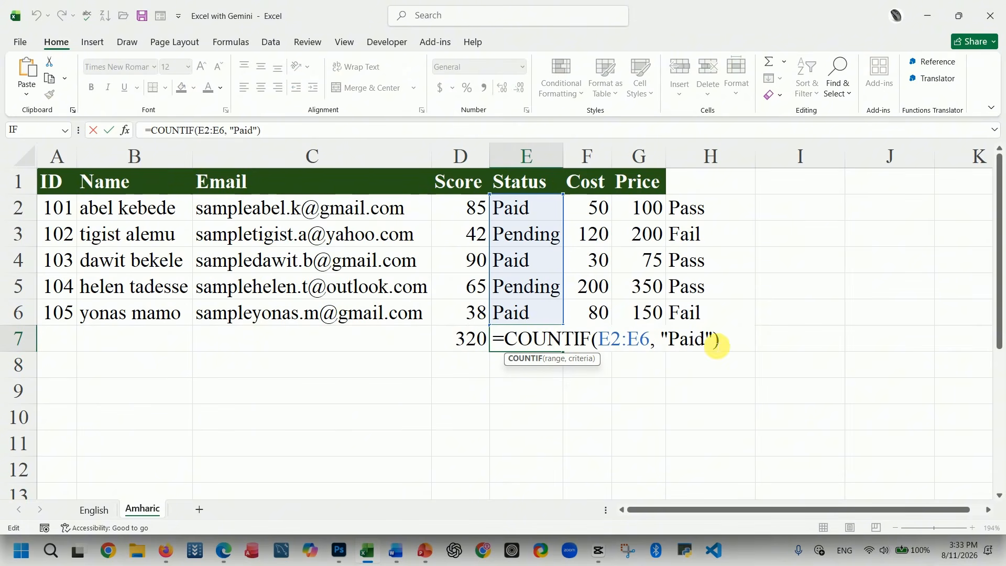
key("Return")
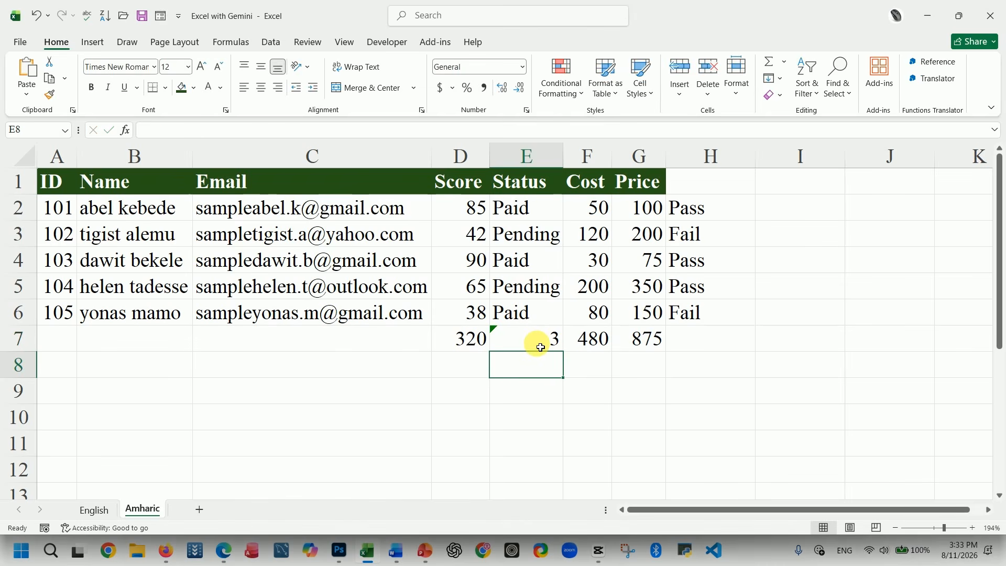
left_click(692, 364)
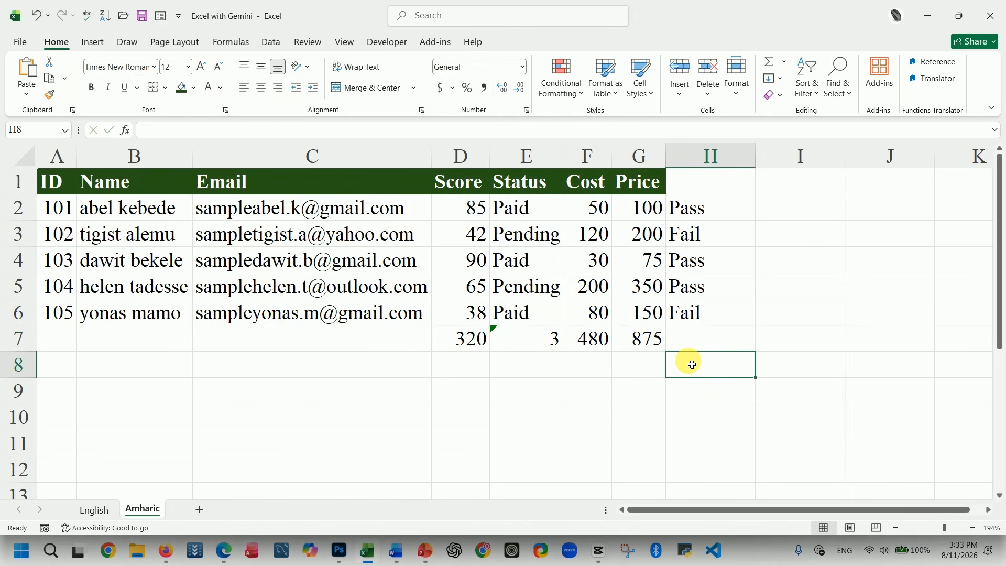